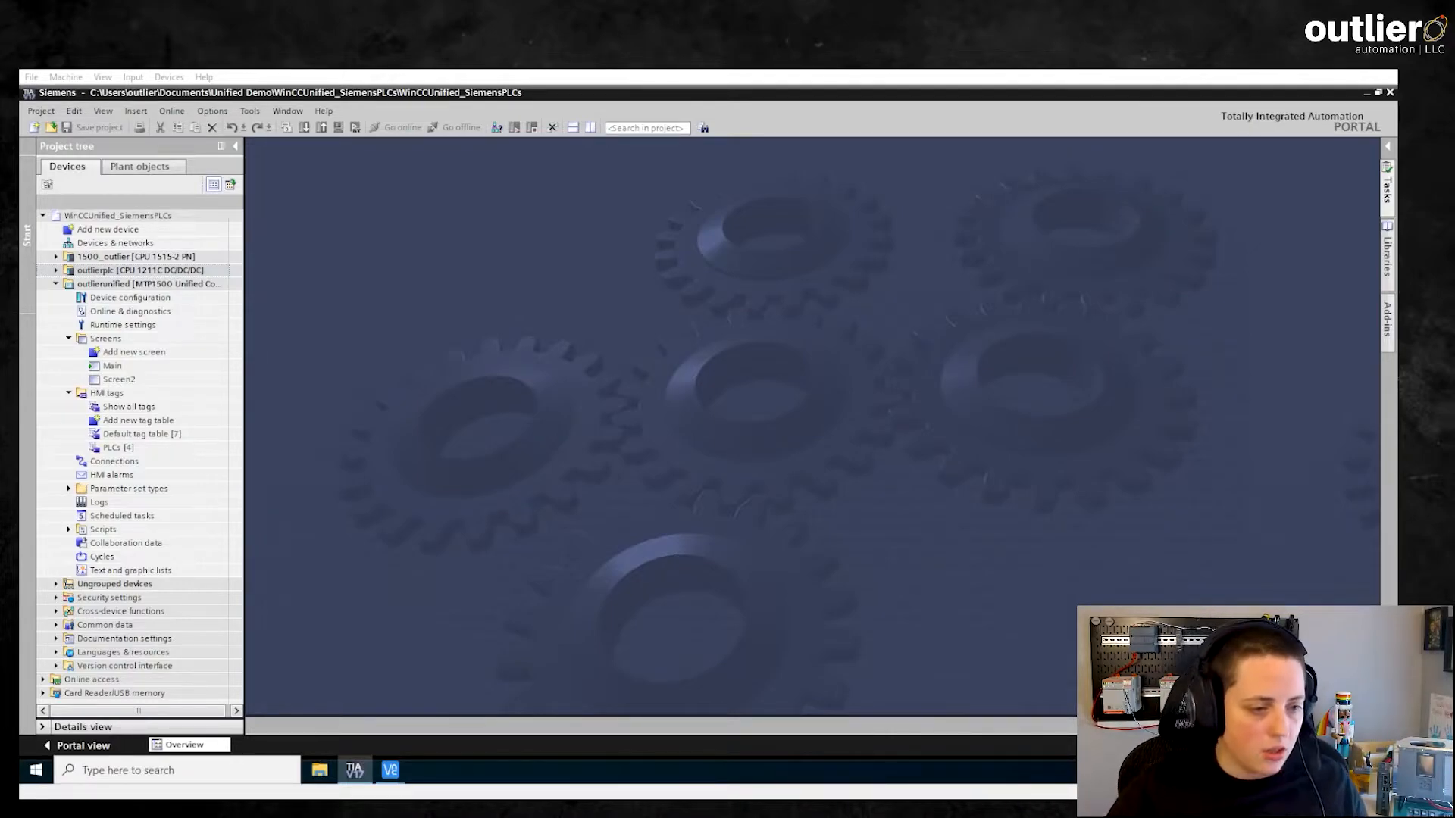
Open the HMI device's connections and add a new connection named rockwellPLC, accepting the loss of online delta load.
{"action": "double_click", "coordinate": [114, 461]}
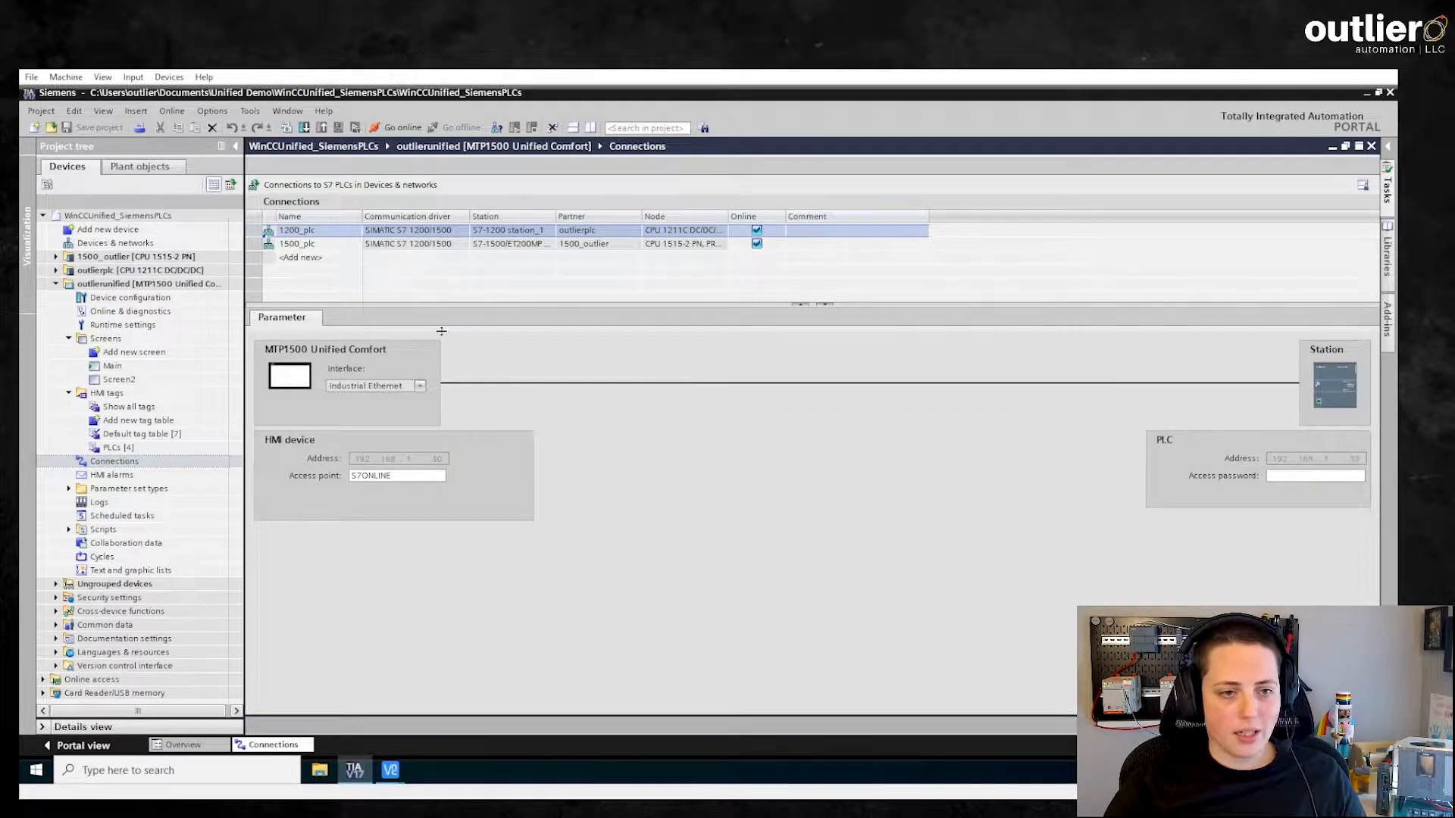
{"action": "left_click_drag", "start_coordinate": [441, 329], "coordinate": [440, 339]}
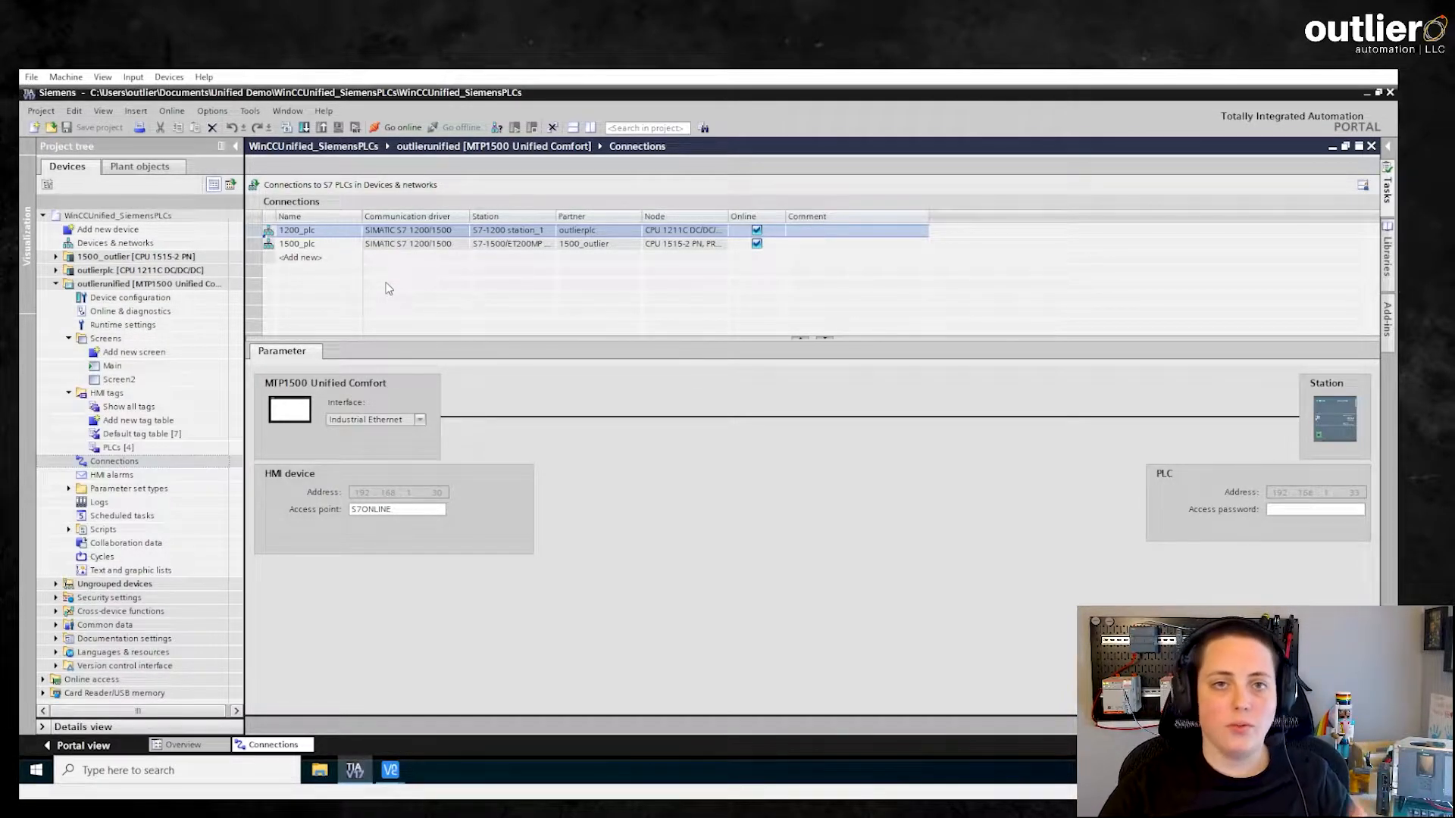
{"action": "left_click", "coordinate": [337, 260]}
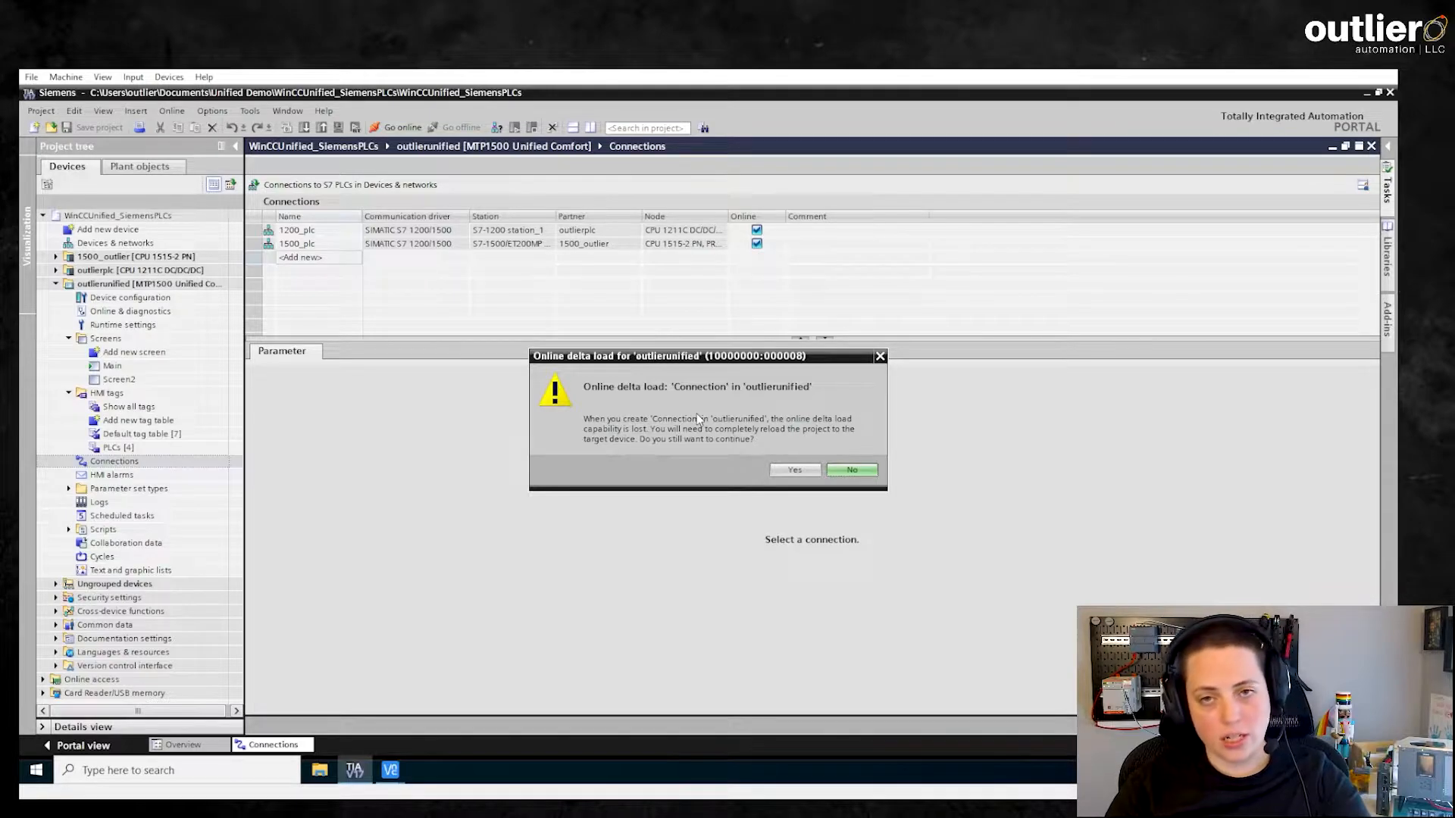
{"action": "left_click", "coordinate": [792, 470]}
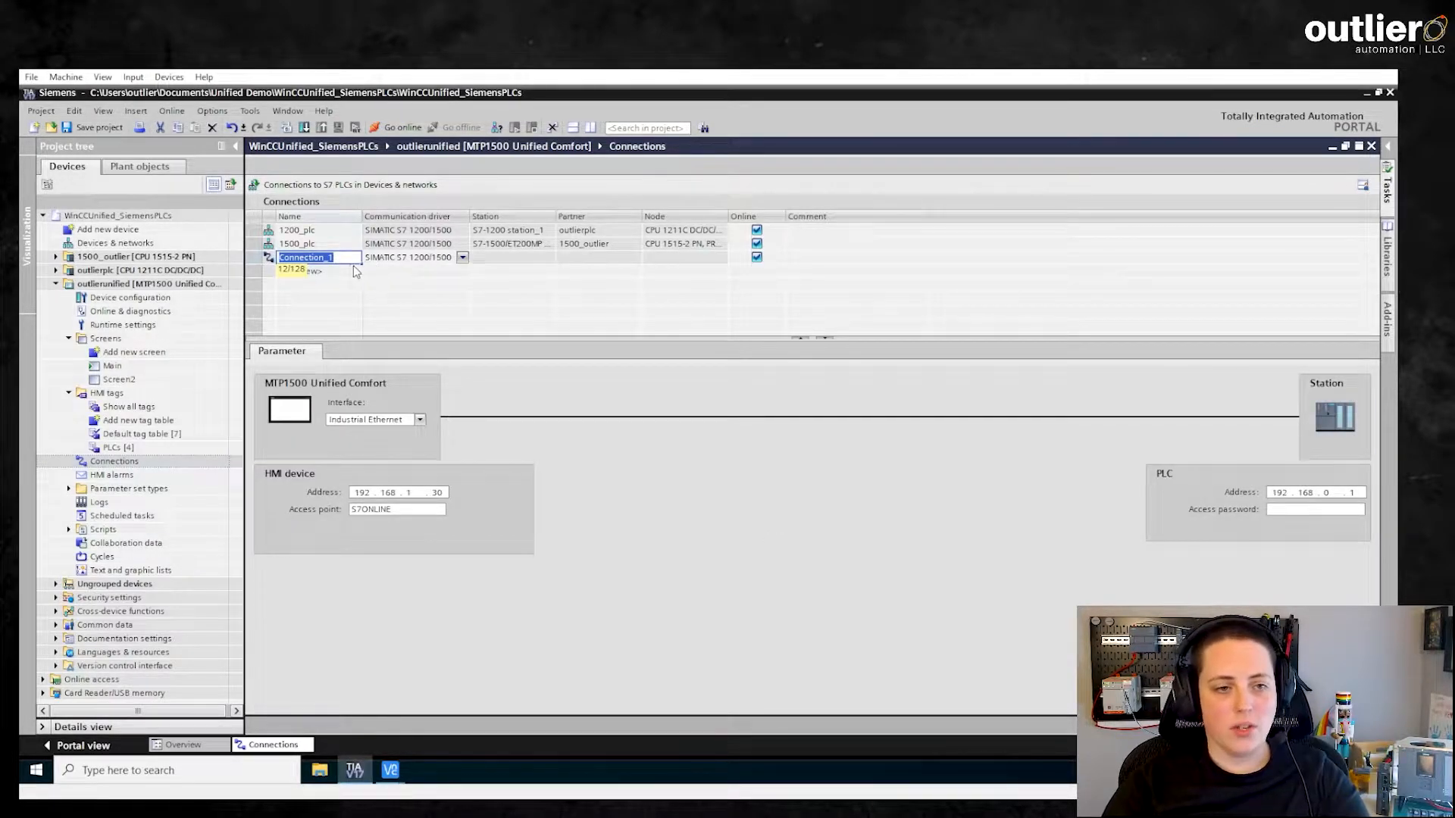
{"action": "type", "text": "rockwellP"}
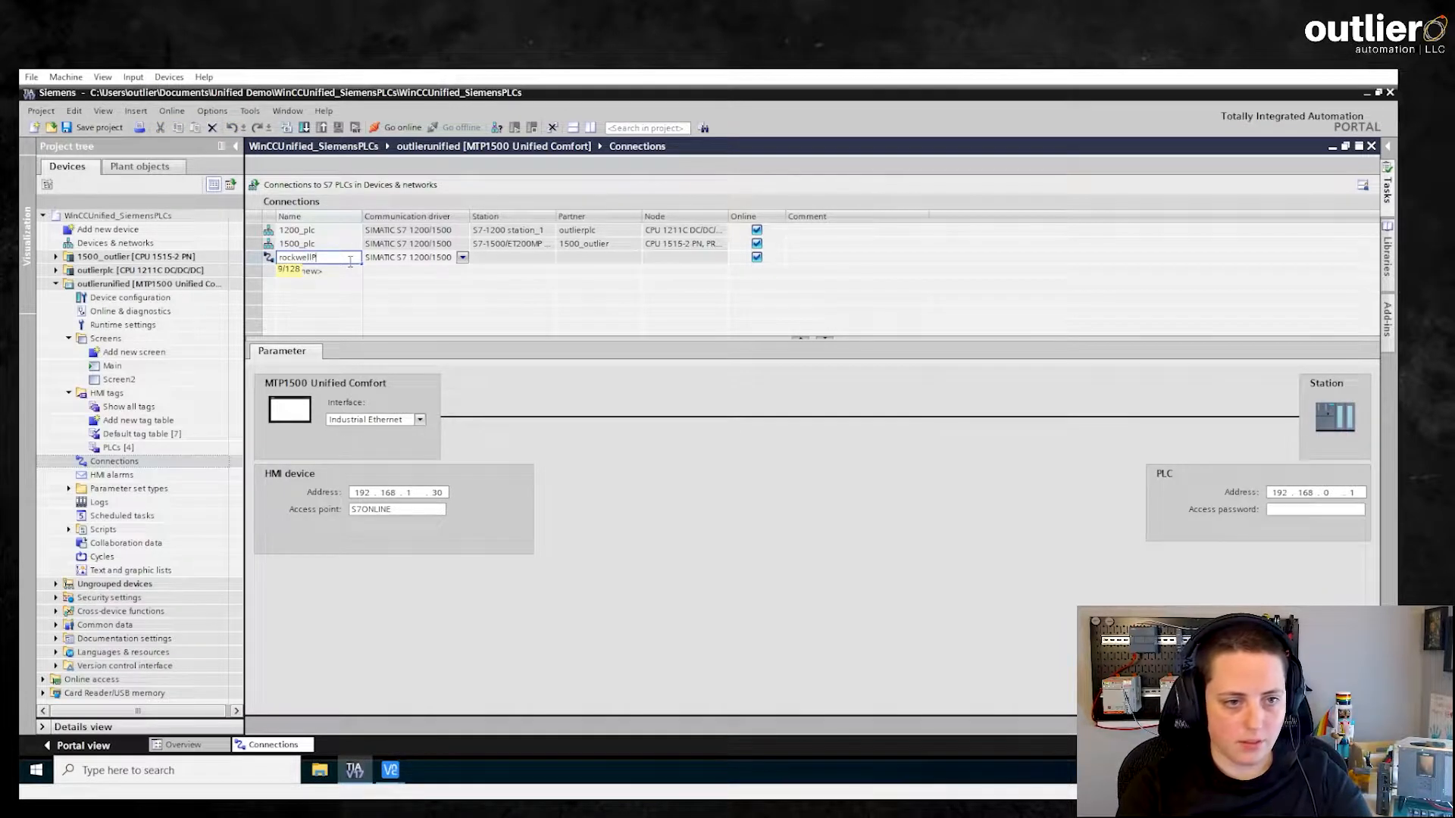
{"action": "type", "text": "LC"}
{"action": "key", "text": "Return"}
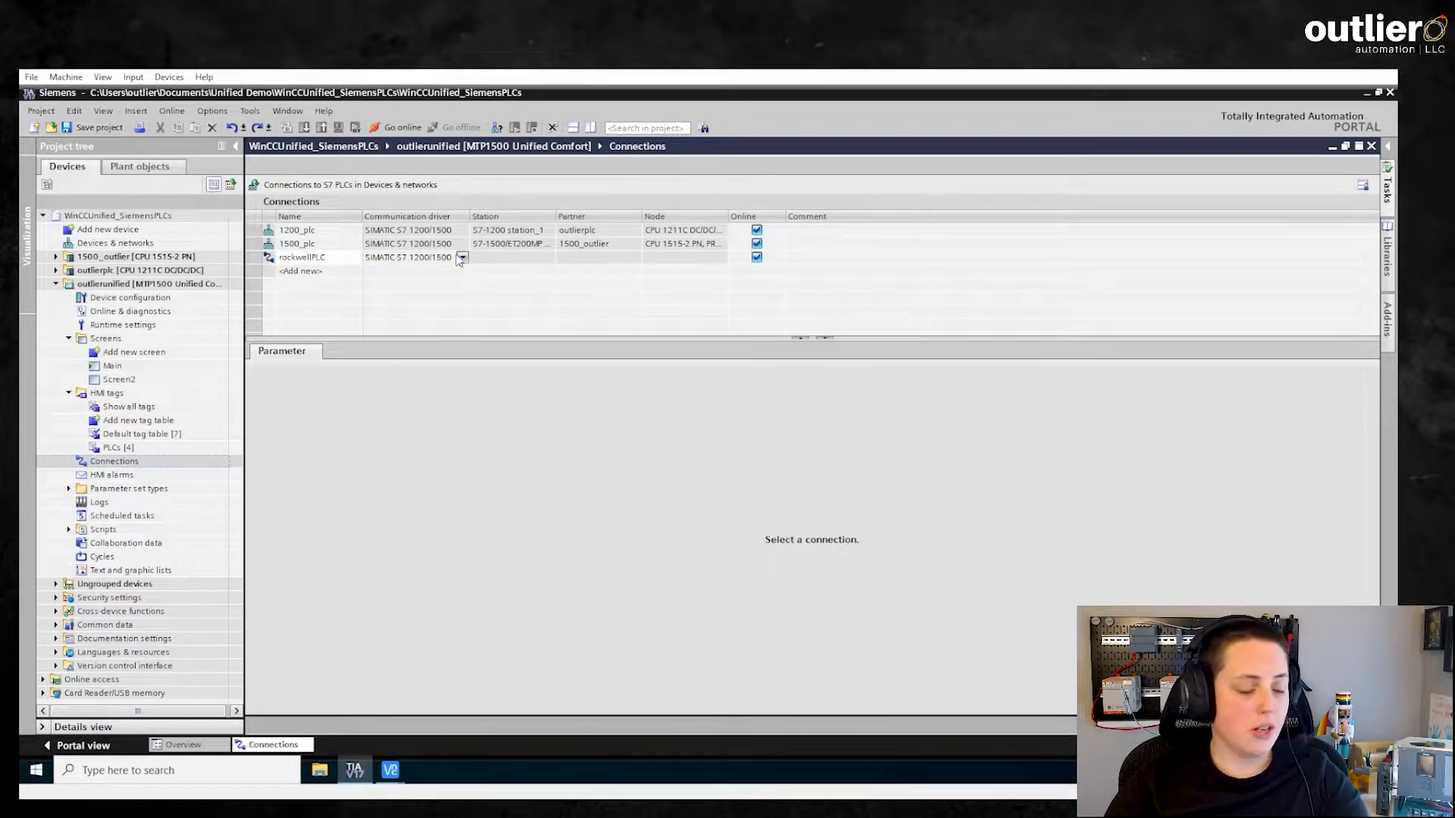
Set the communication driver of the rockwellPLC connection to Allen-Bradley EtherNet/IP and view its parameters.
{"action": "left_click", "coordinate": [462, 257]}
{"action": "left_click", "coordinate": [463, 258]}
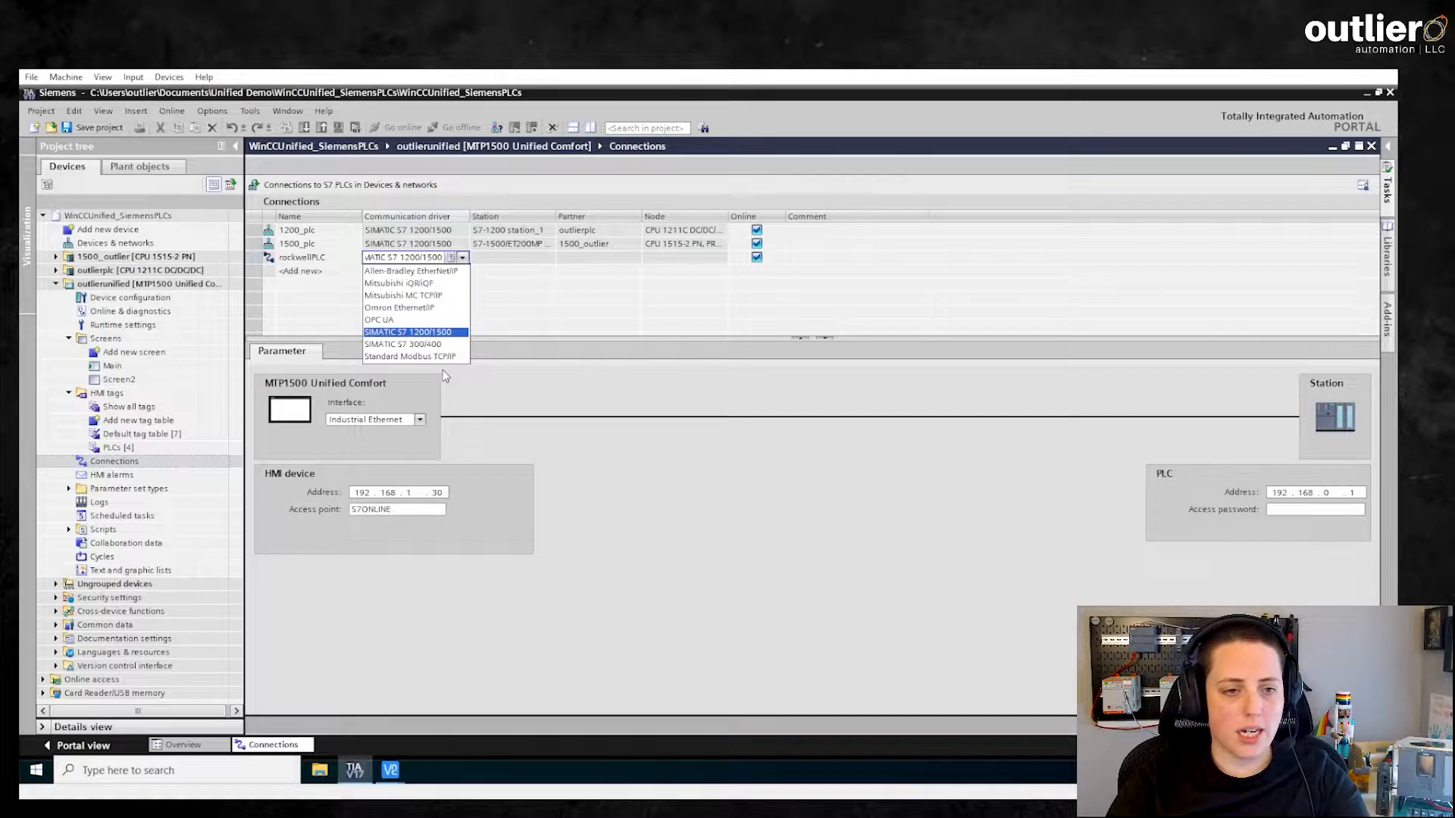
{"action": "left_click", "coordinate": [443, 273]}
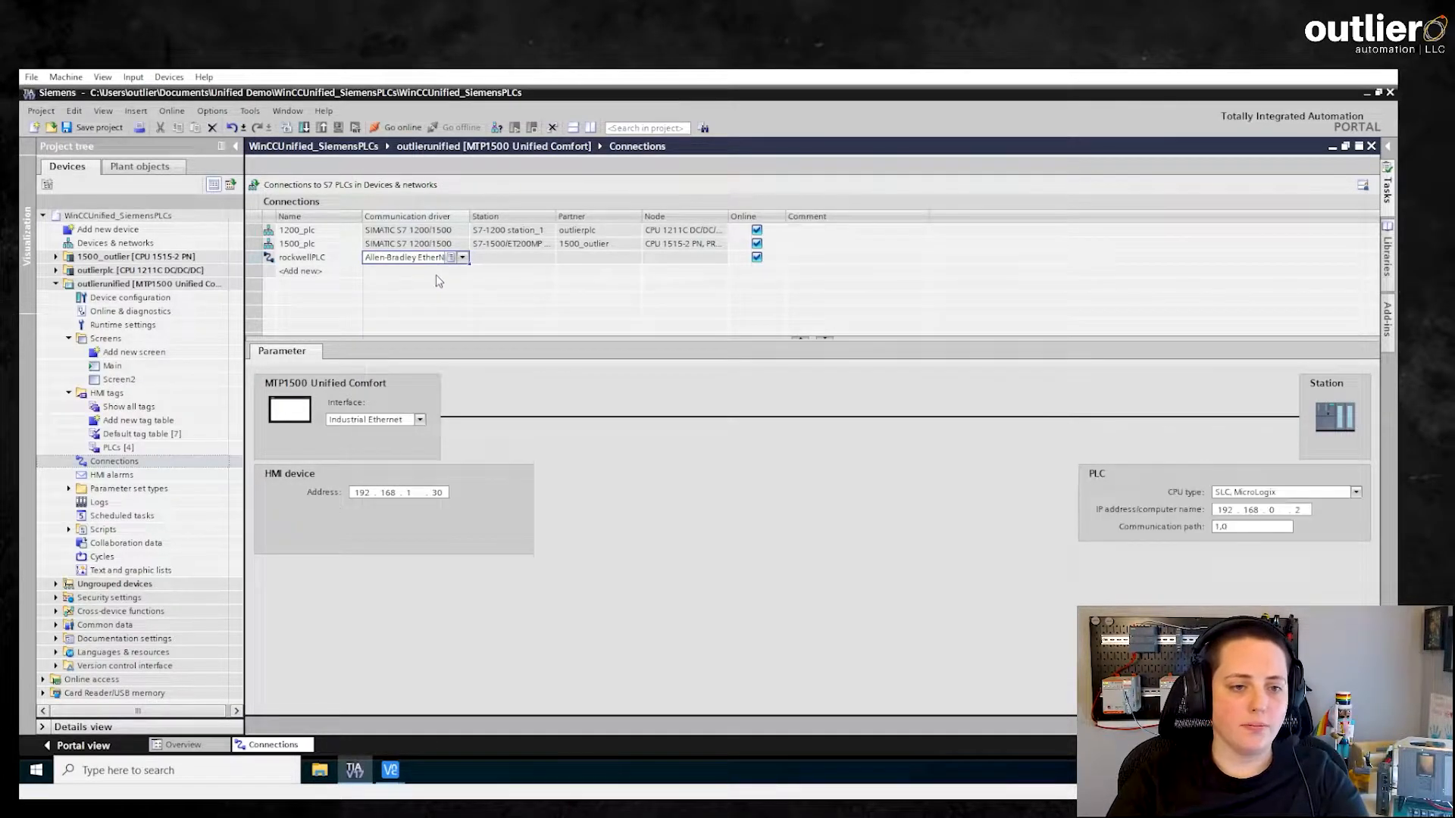
{"action": "left_click", "coordinate": [271, 262]}
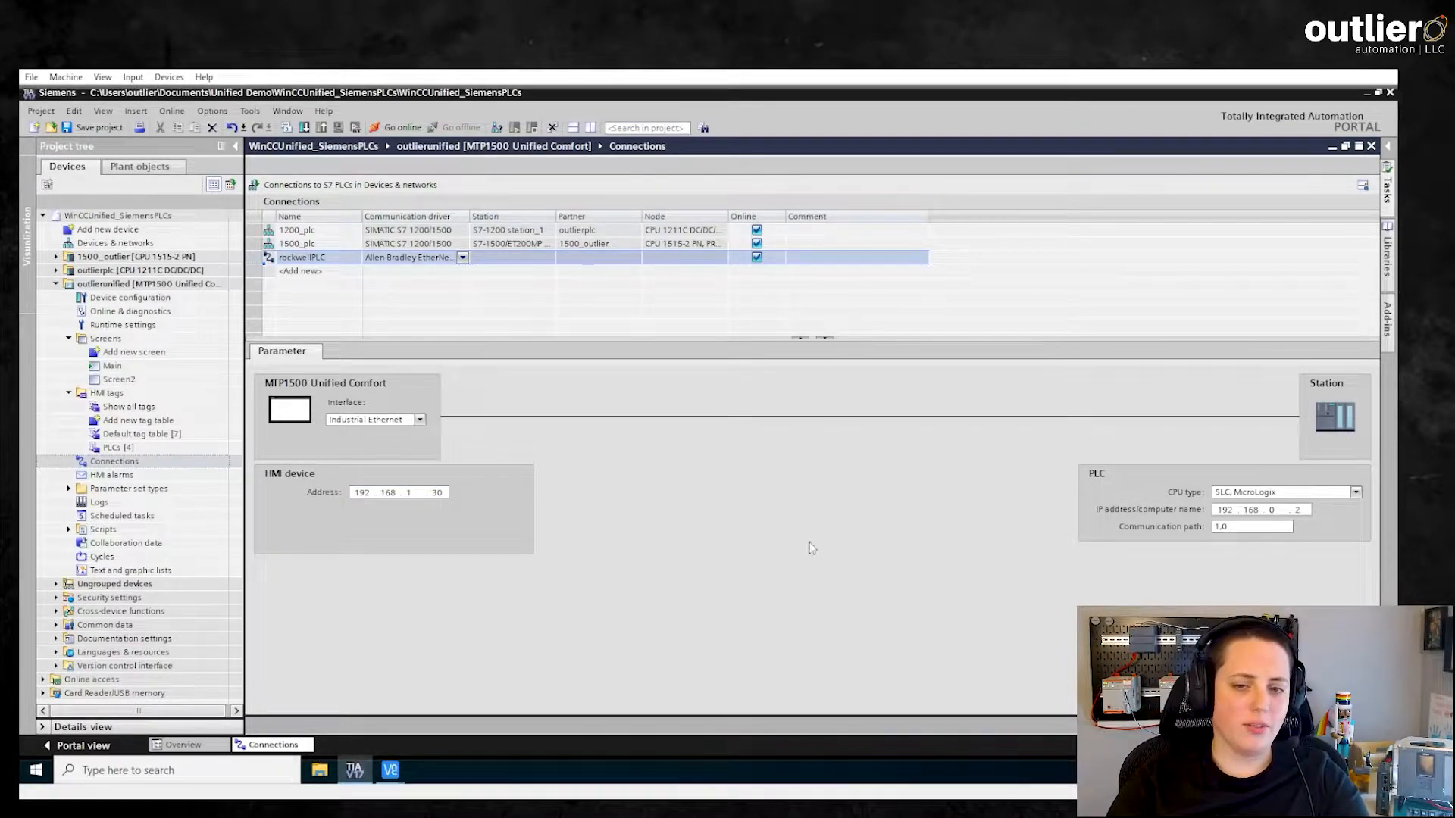
{"action": "left_click", "coordinate": [825, 338]}
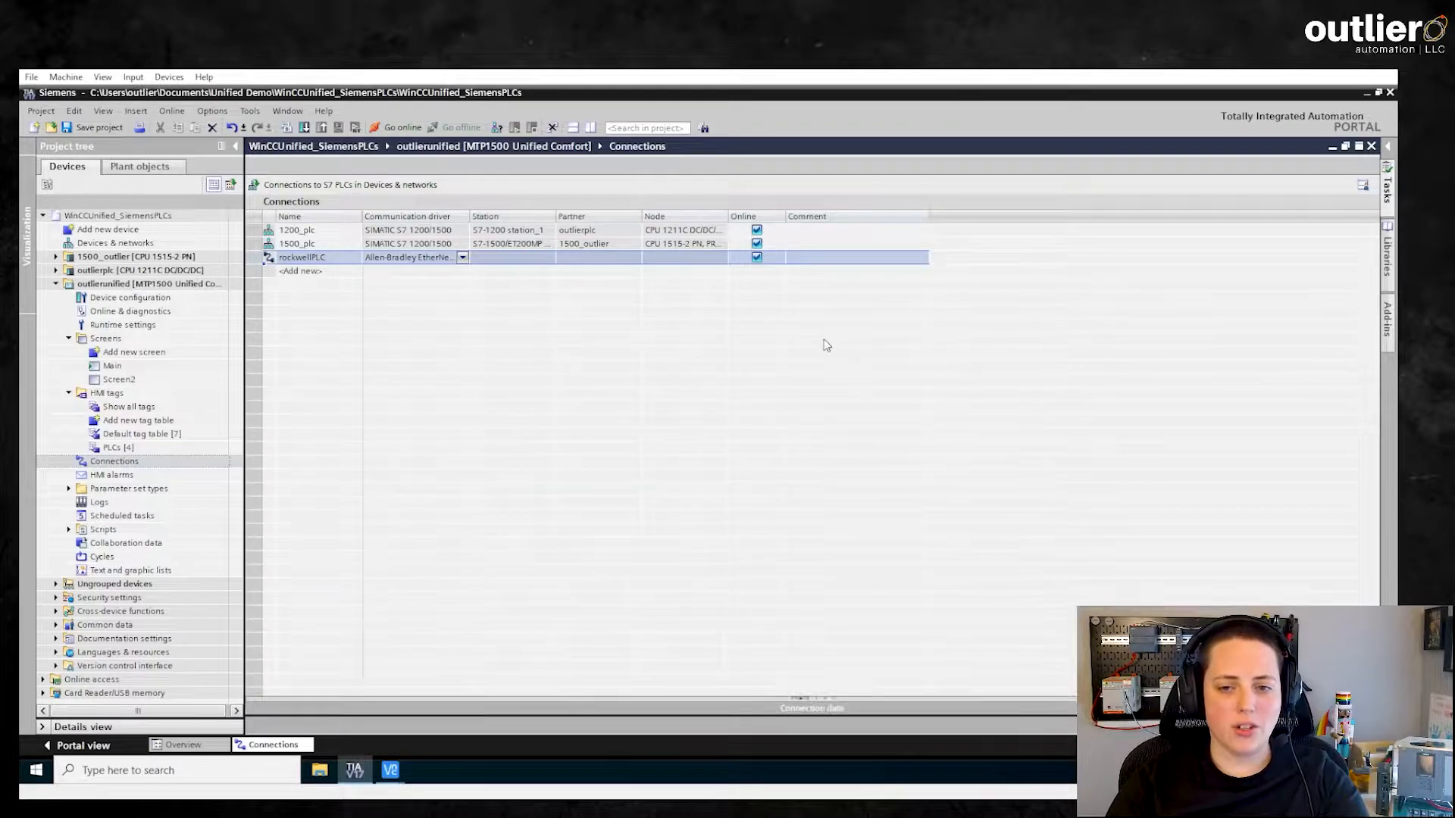
{"action": "left_click", "coordinate": [811, 710]}
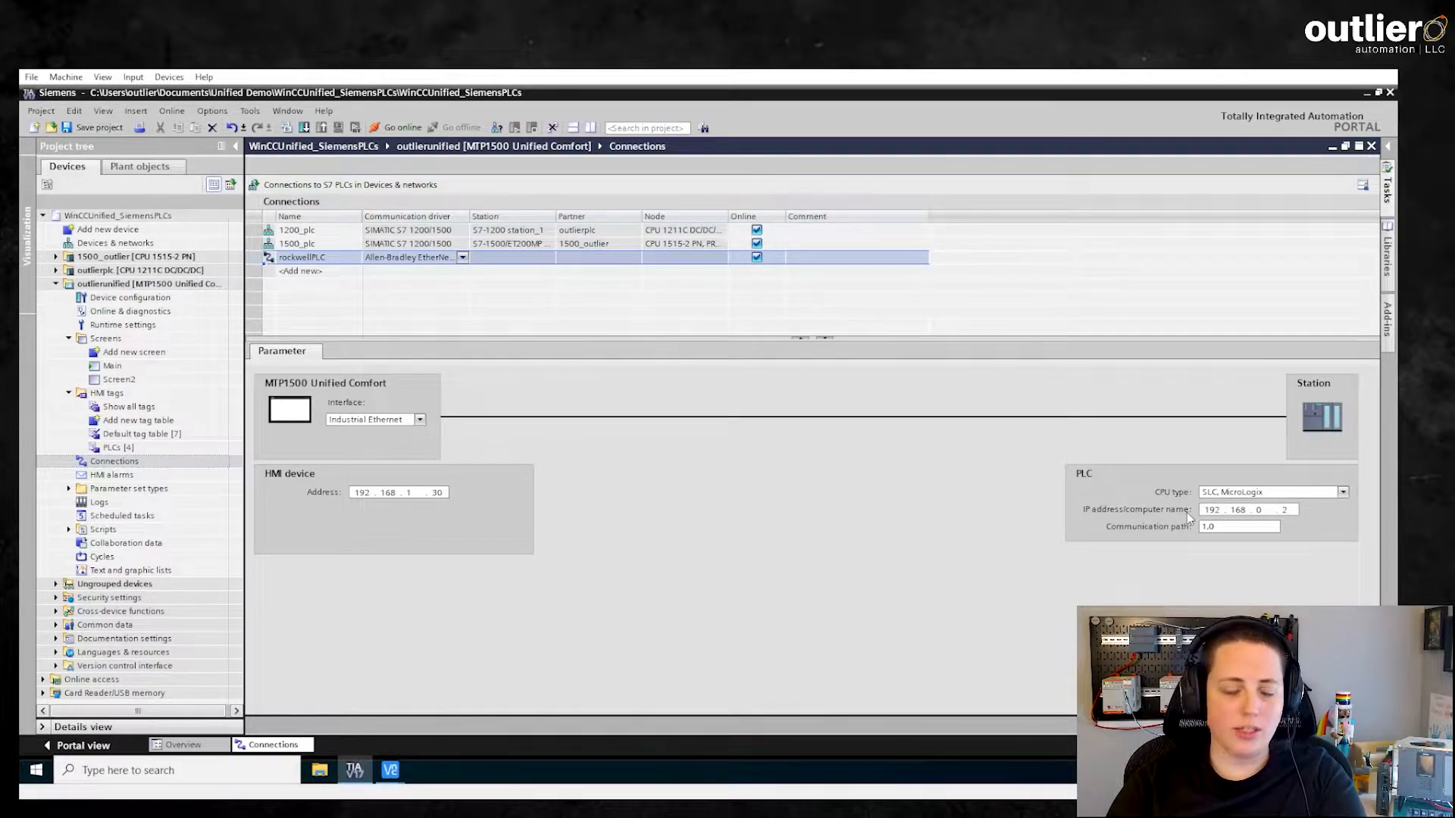
Set the connection's CPU type to ControlLogix, CompactLogix and its PLC IP address to 192.168.1.67, and save the project.
{"action": "left_click", "coordinate": [1328, 495]}
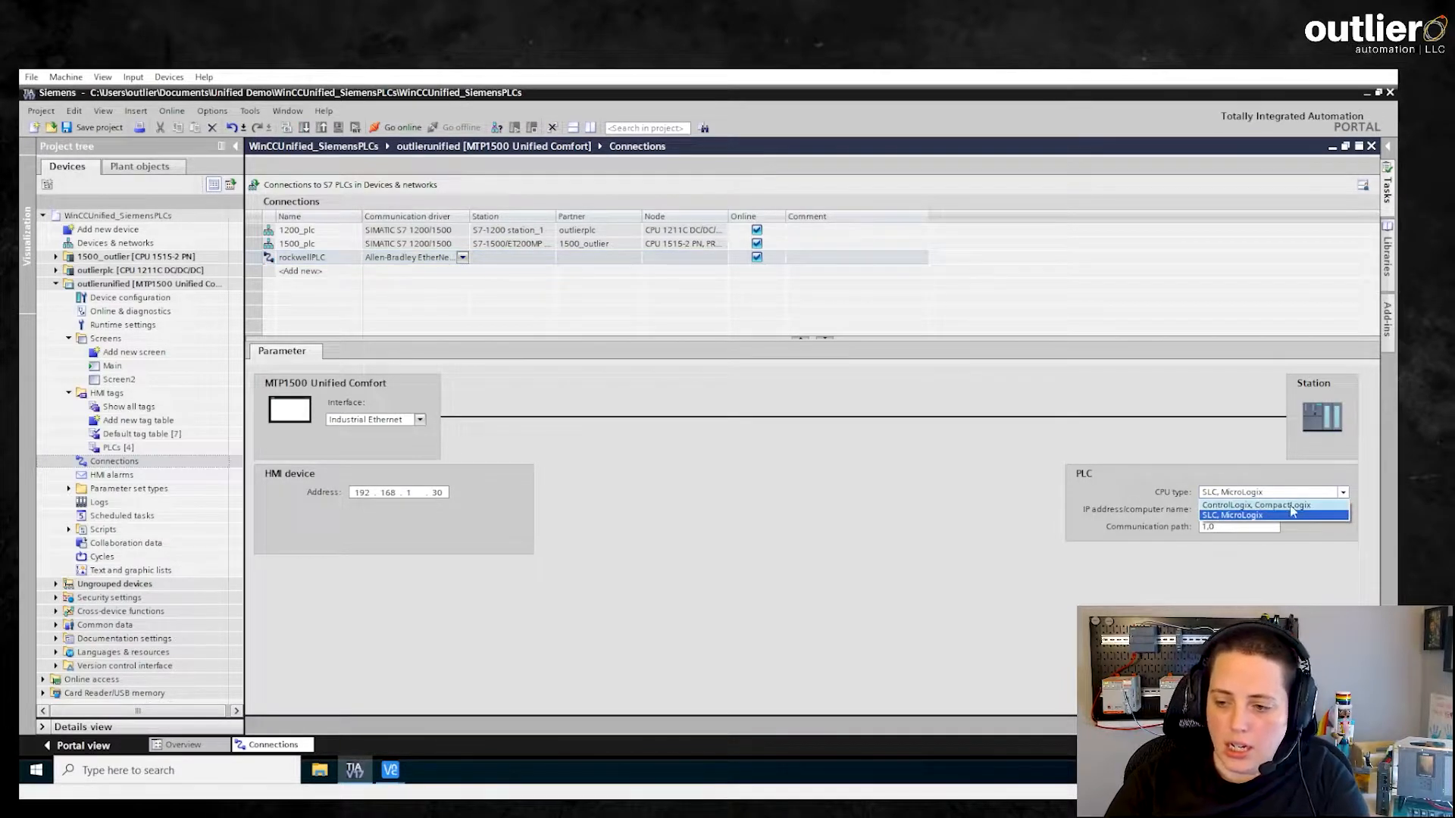
{"action": "left_click", "coordinate": [1281, 506]}
{"action": "left_click", "coordinate": [1263, 510]}
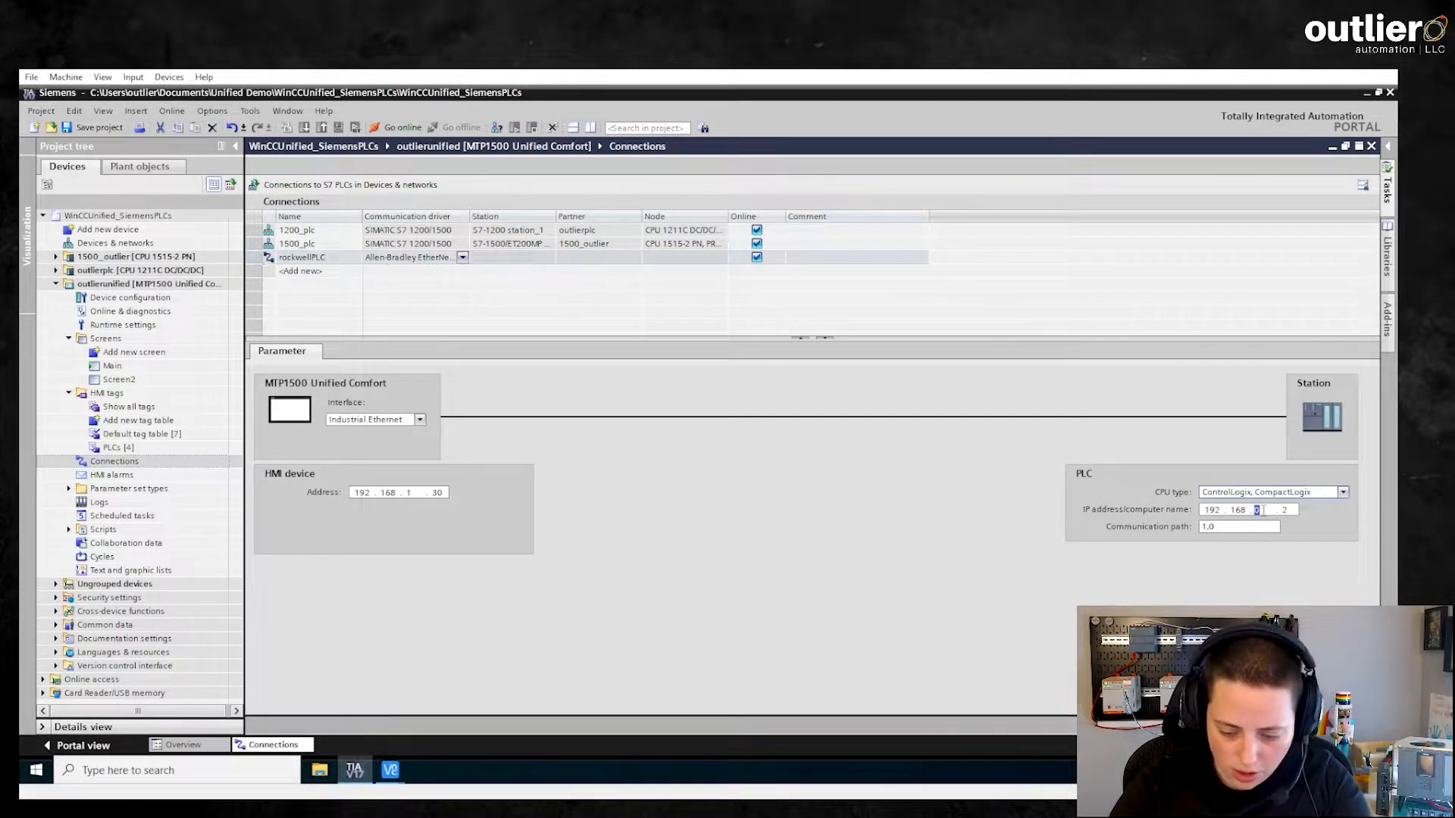
{"action": "type", "text": "1 . "}
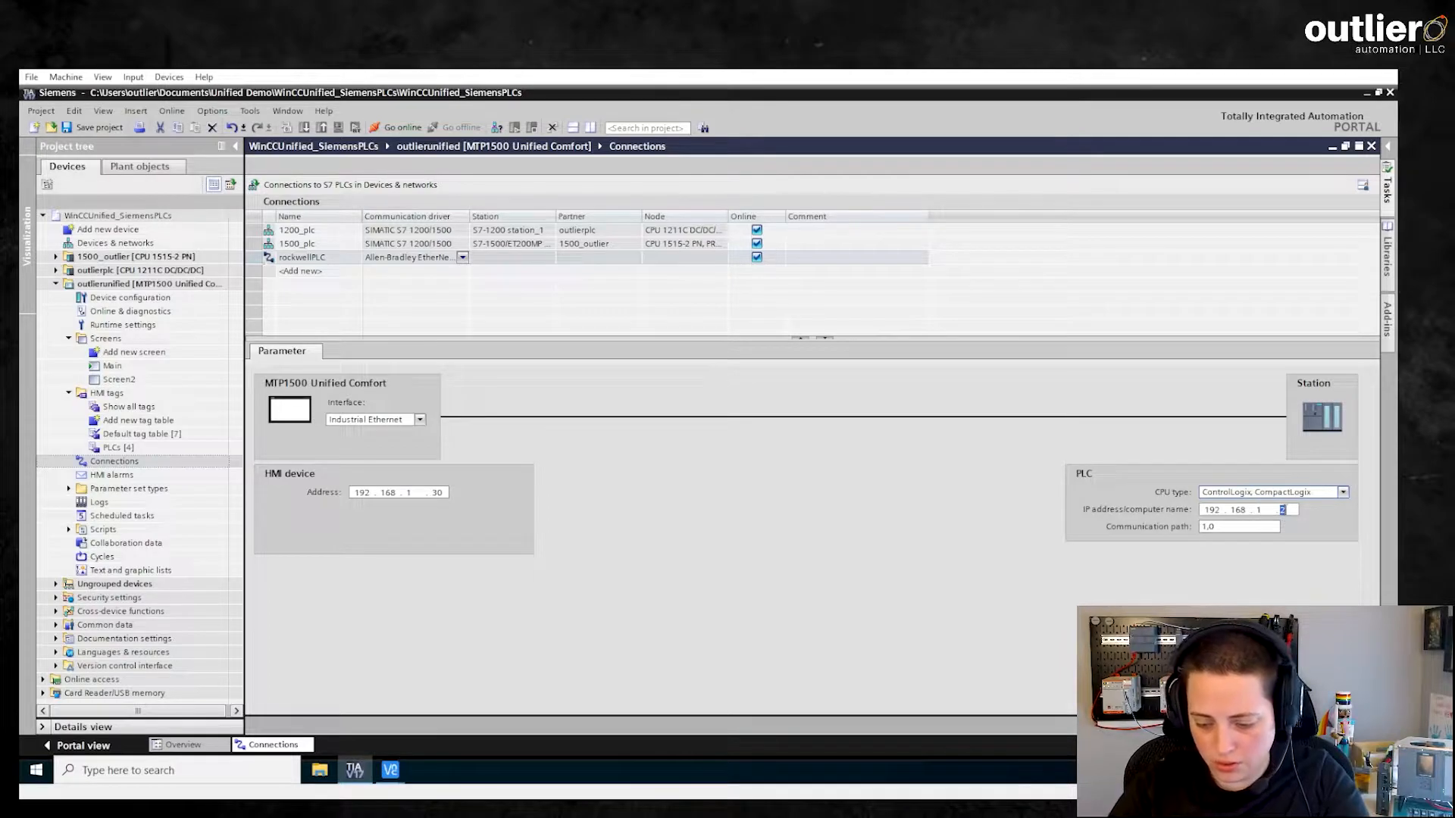
{"action": "type", "text": "67"}
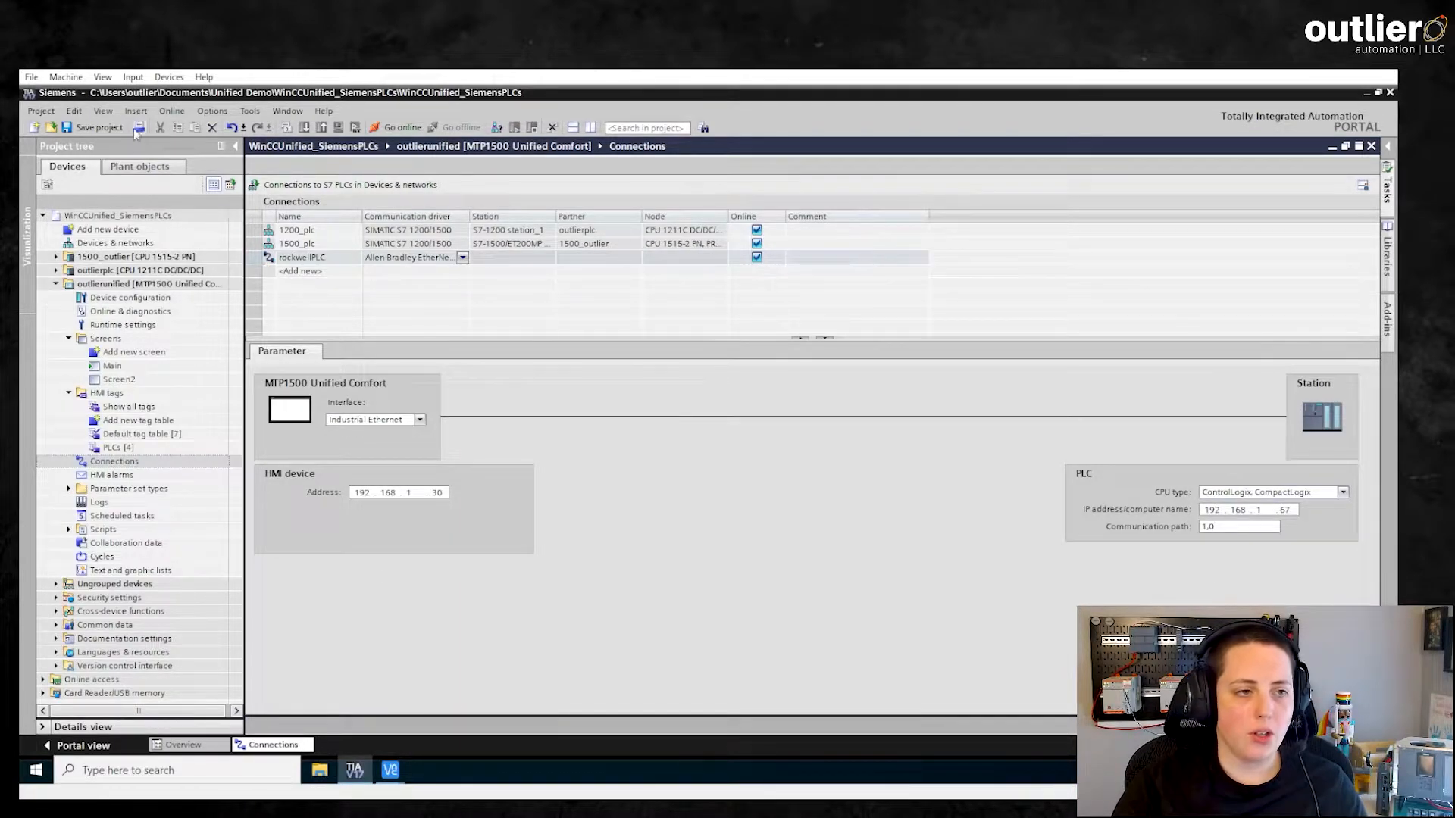
{"action": "left_click", "coordinate": [97, 127]}
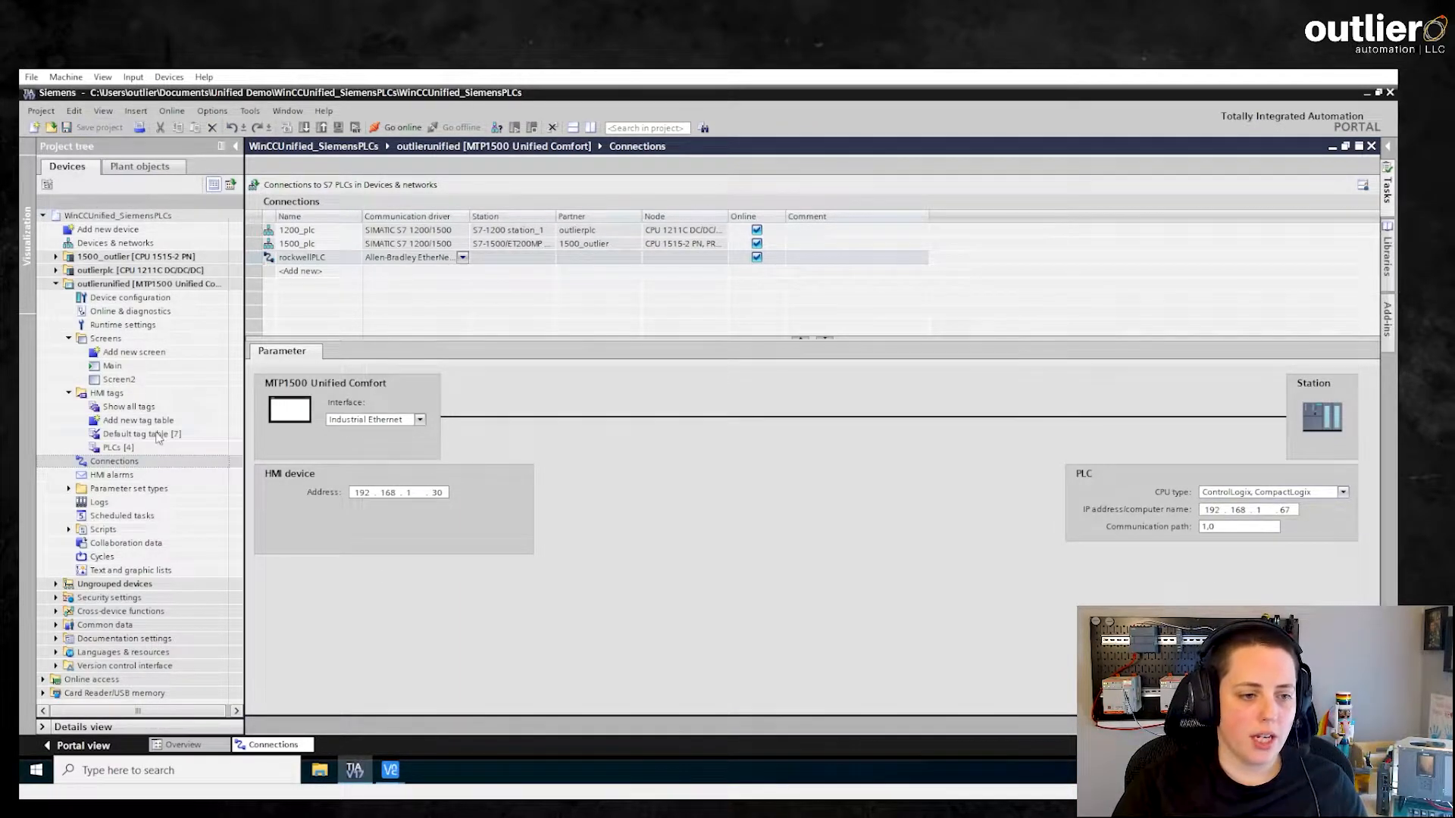
Add a new HMI tag table and name it Rockwell.
{"action": "double_click", "coordinate": [138, 421]}
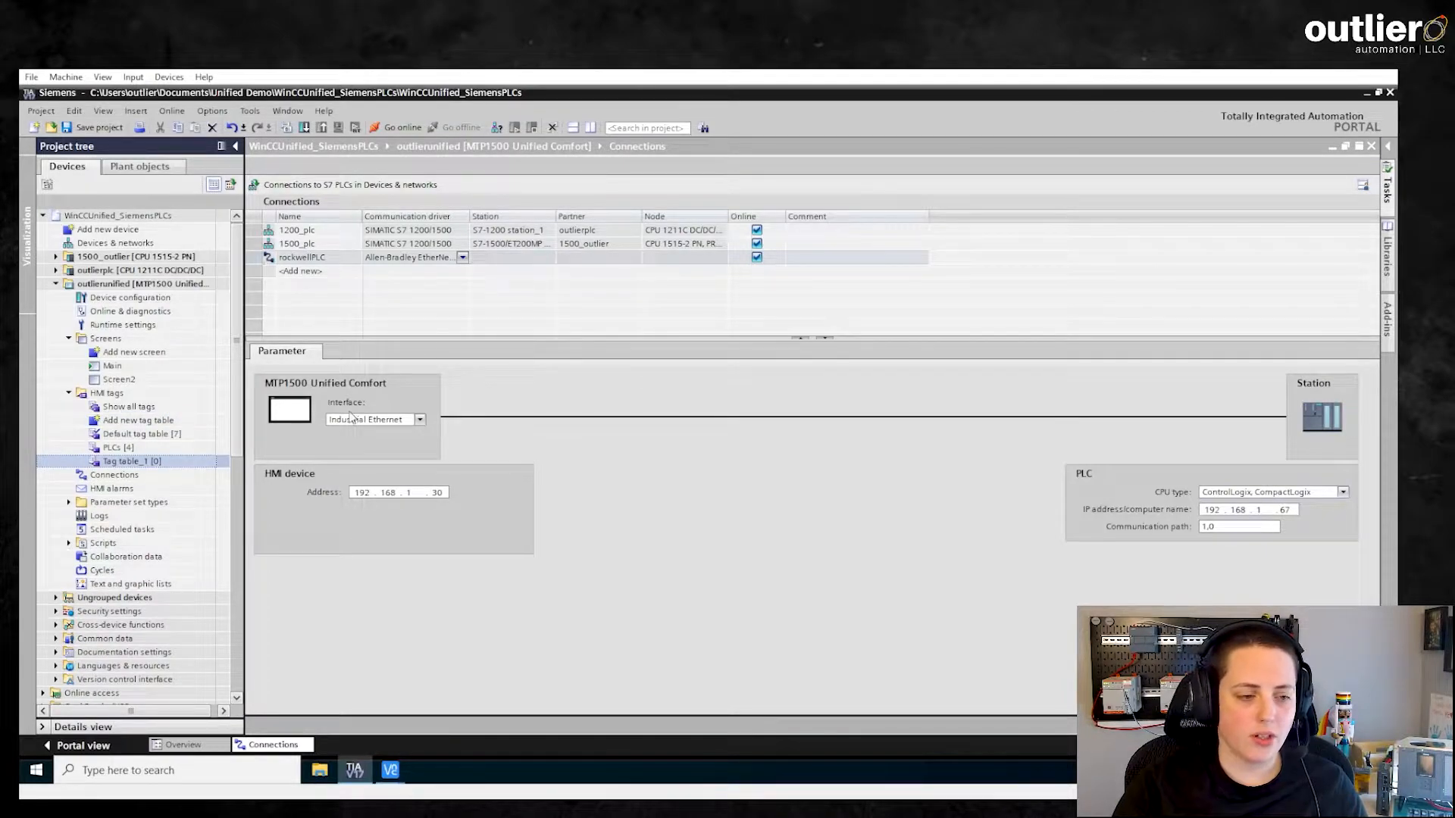
{"action": "right_click", "coordinate": [138, 458]}
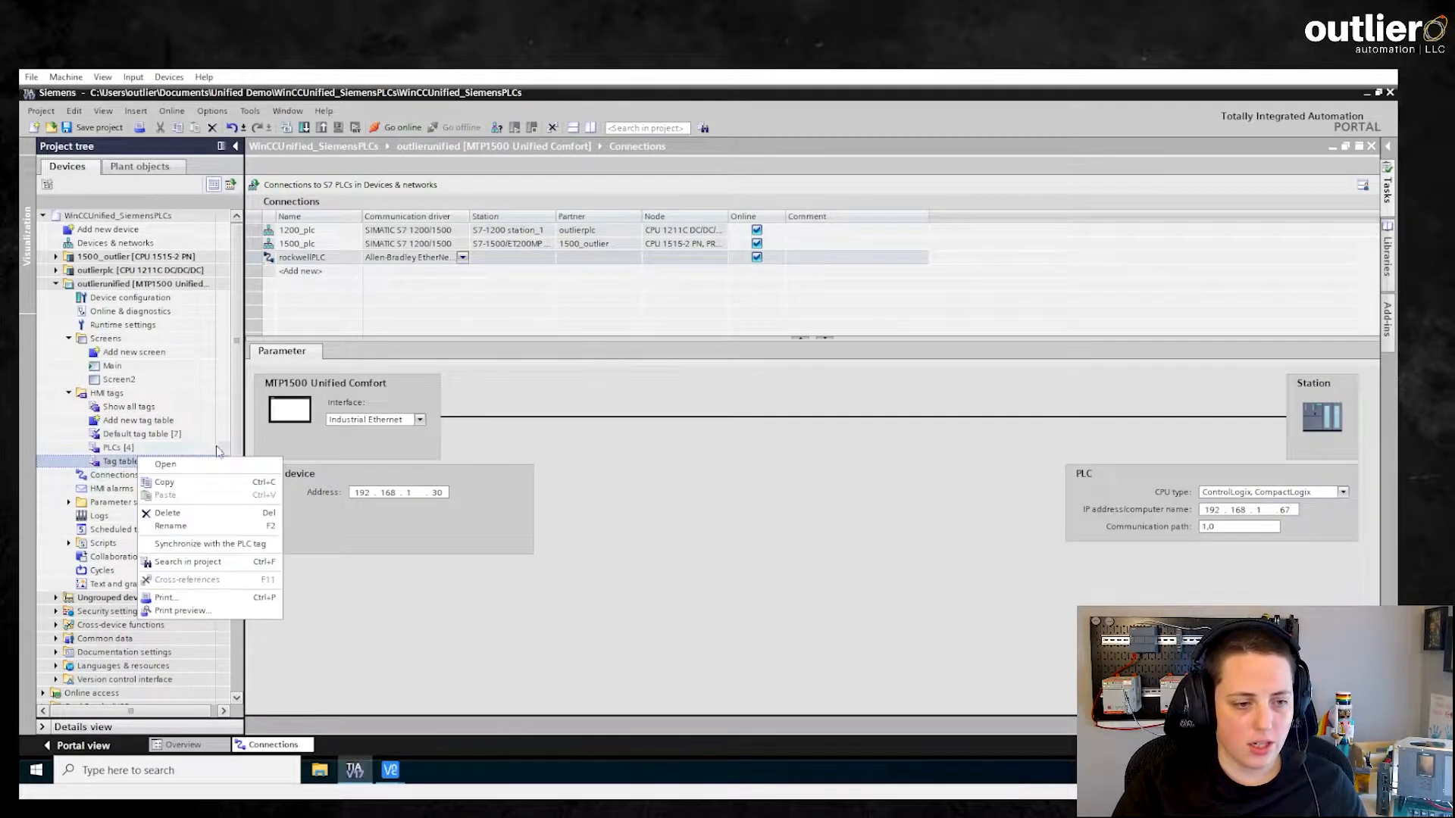
{"action": "left_click", "coordinate": [210, 526]}
{"action": "type", "text": "Rockwell"}
{"action": "key", "text": "Return"}
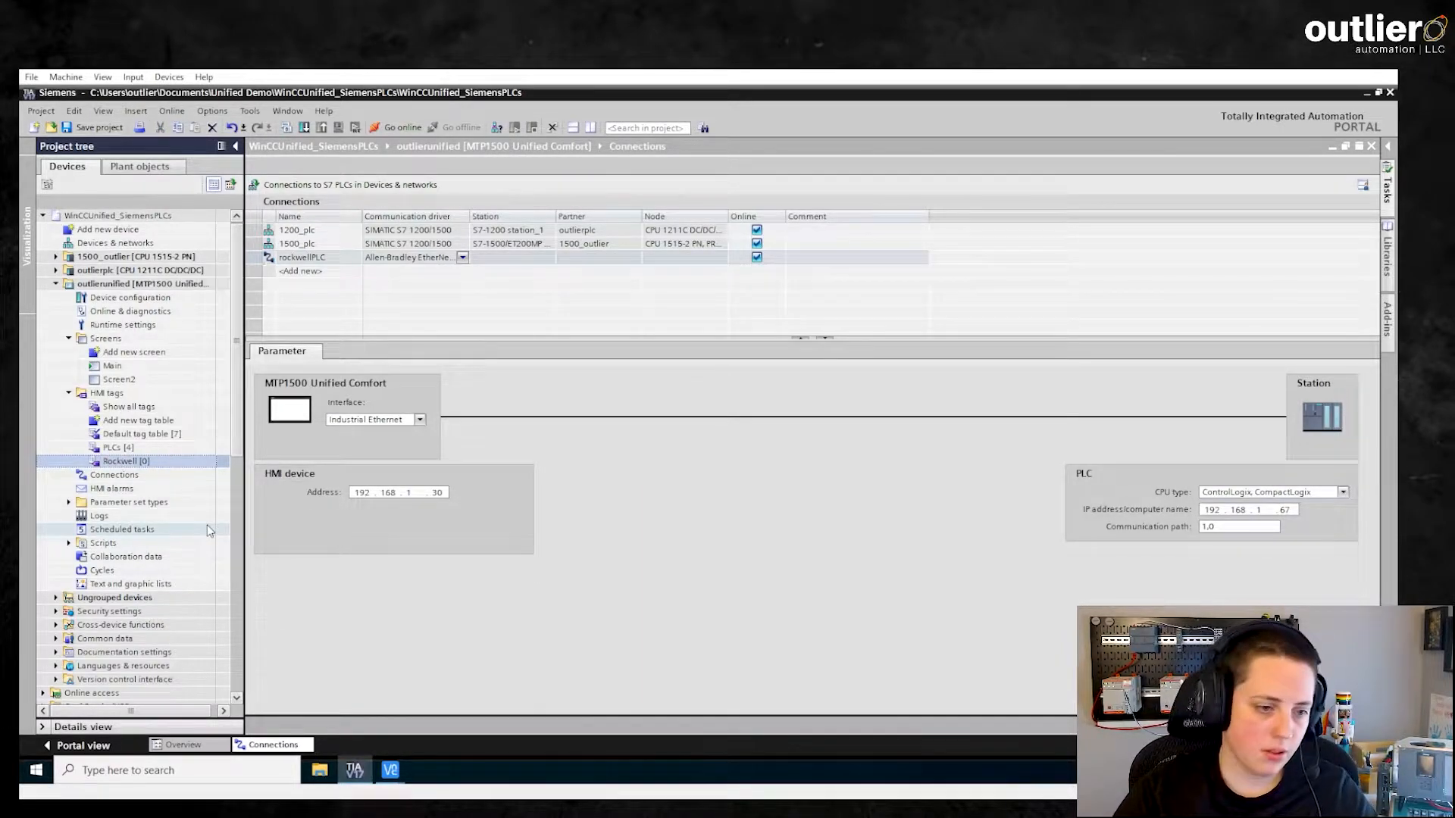
Open the Rockwell tag table and add a tag named cmdStart with data type Bool.
{"action": "double_click", "coordinate": [123, 461]}
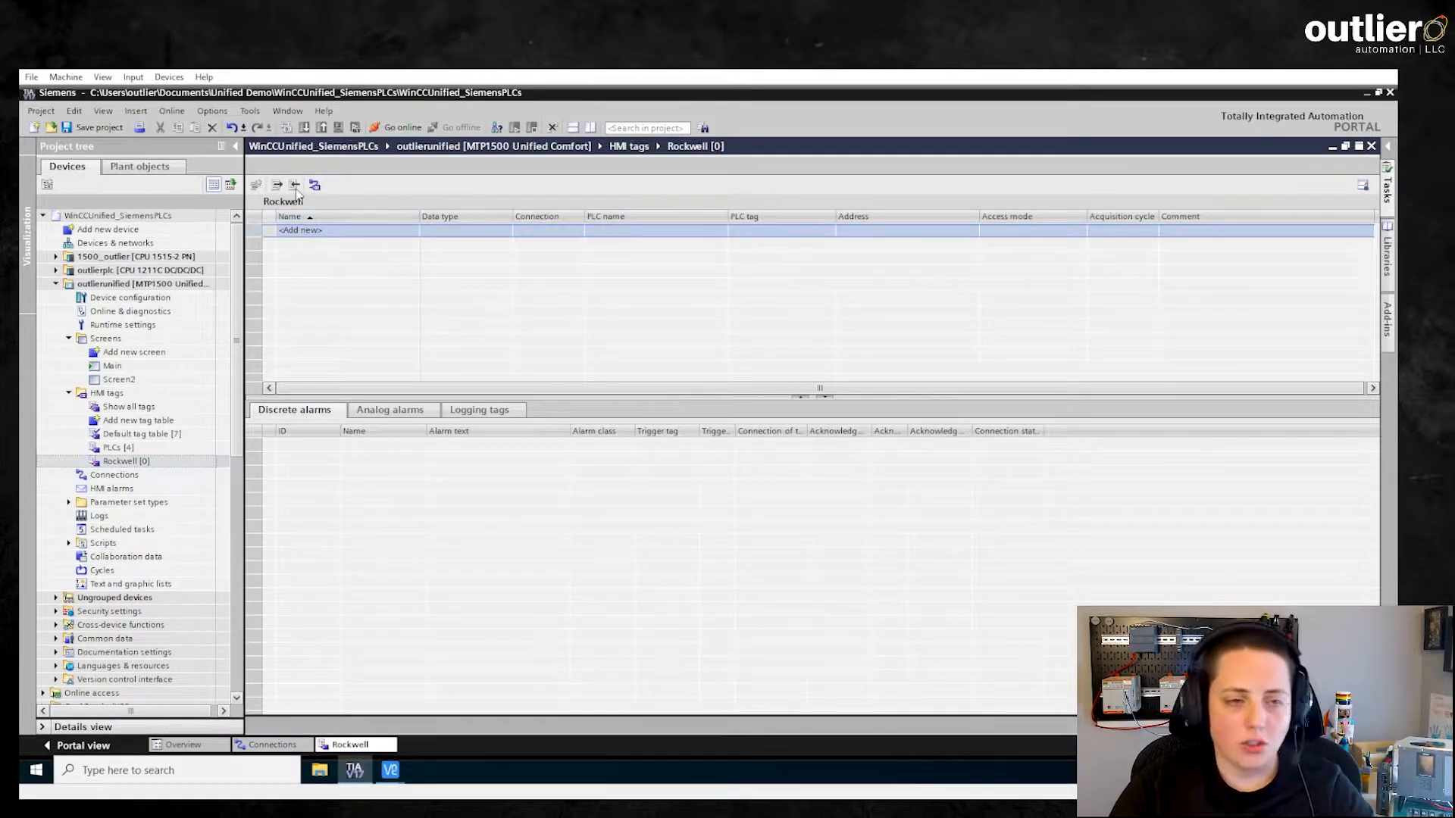
{"action": "double_click", "coordinate": [301, 231]}
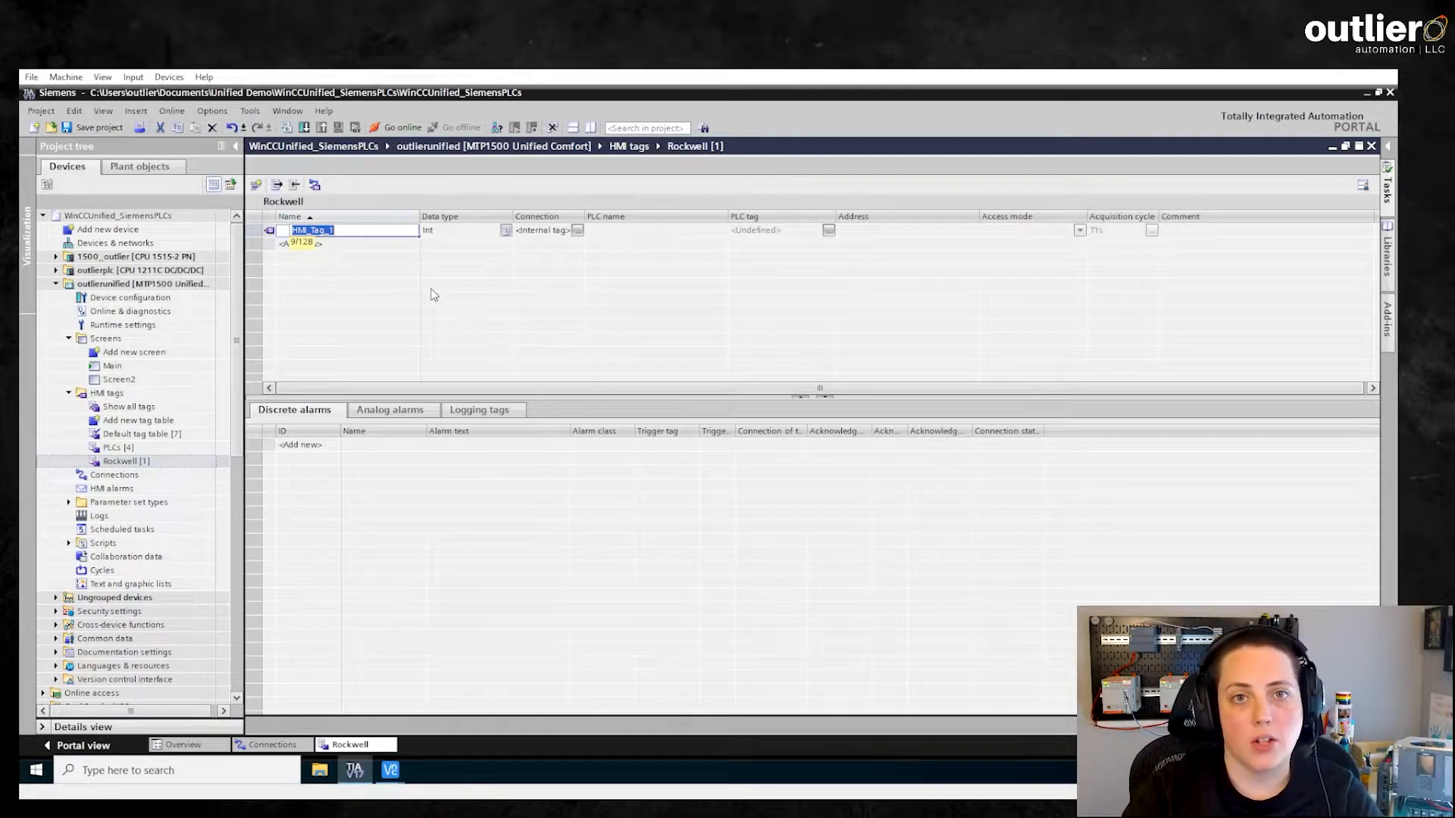
{"action": "key", "text": "Escape"}
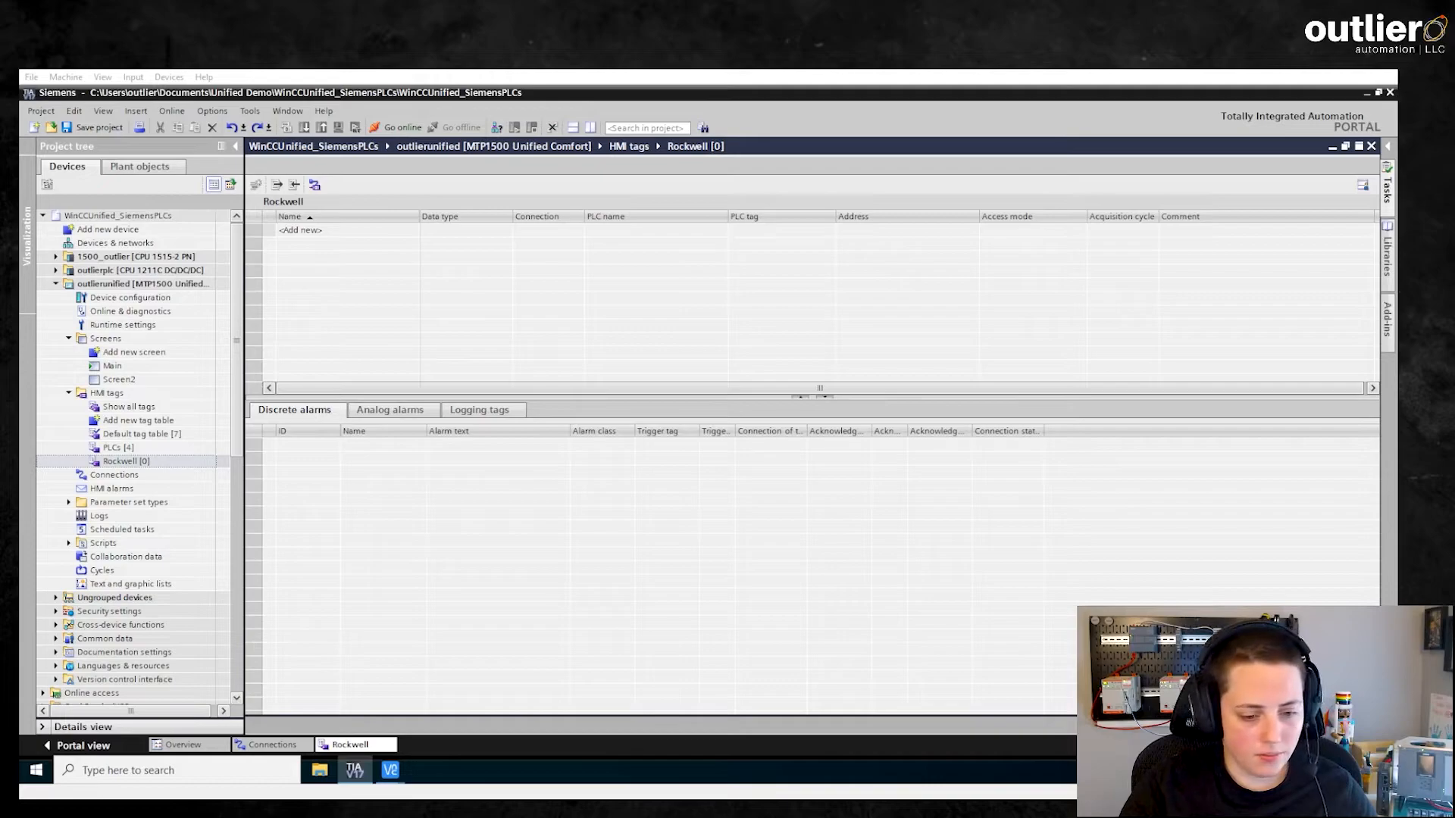
{"action": "double_click", "coordinate": [357, 230]}
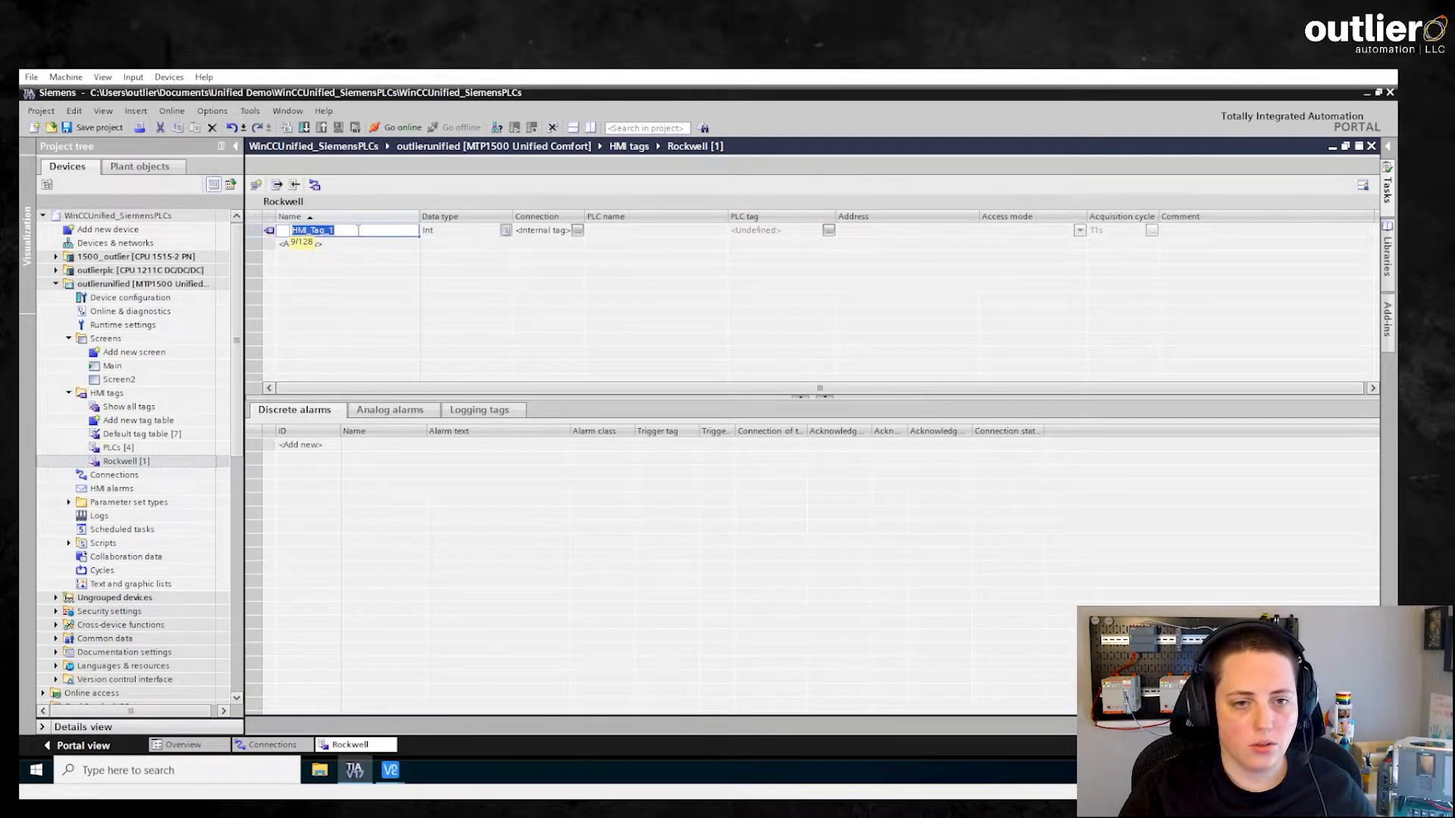
{"action": "type", "text": "cmdStart"}
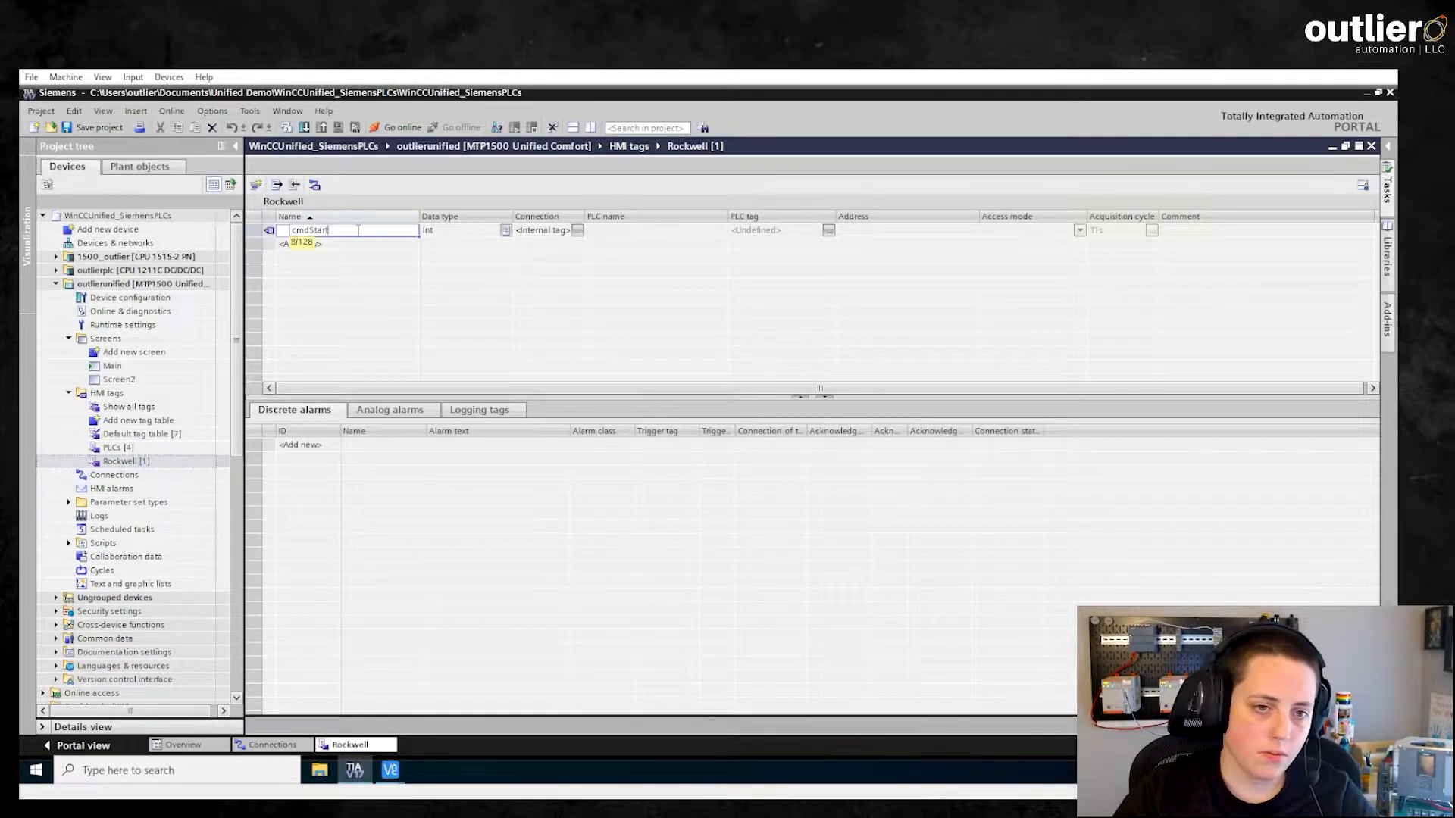
{"action": "left_click", "coordinate": [496, 231]}
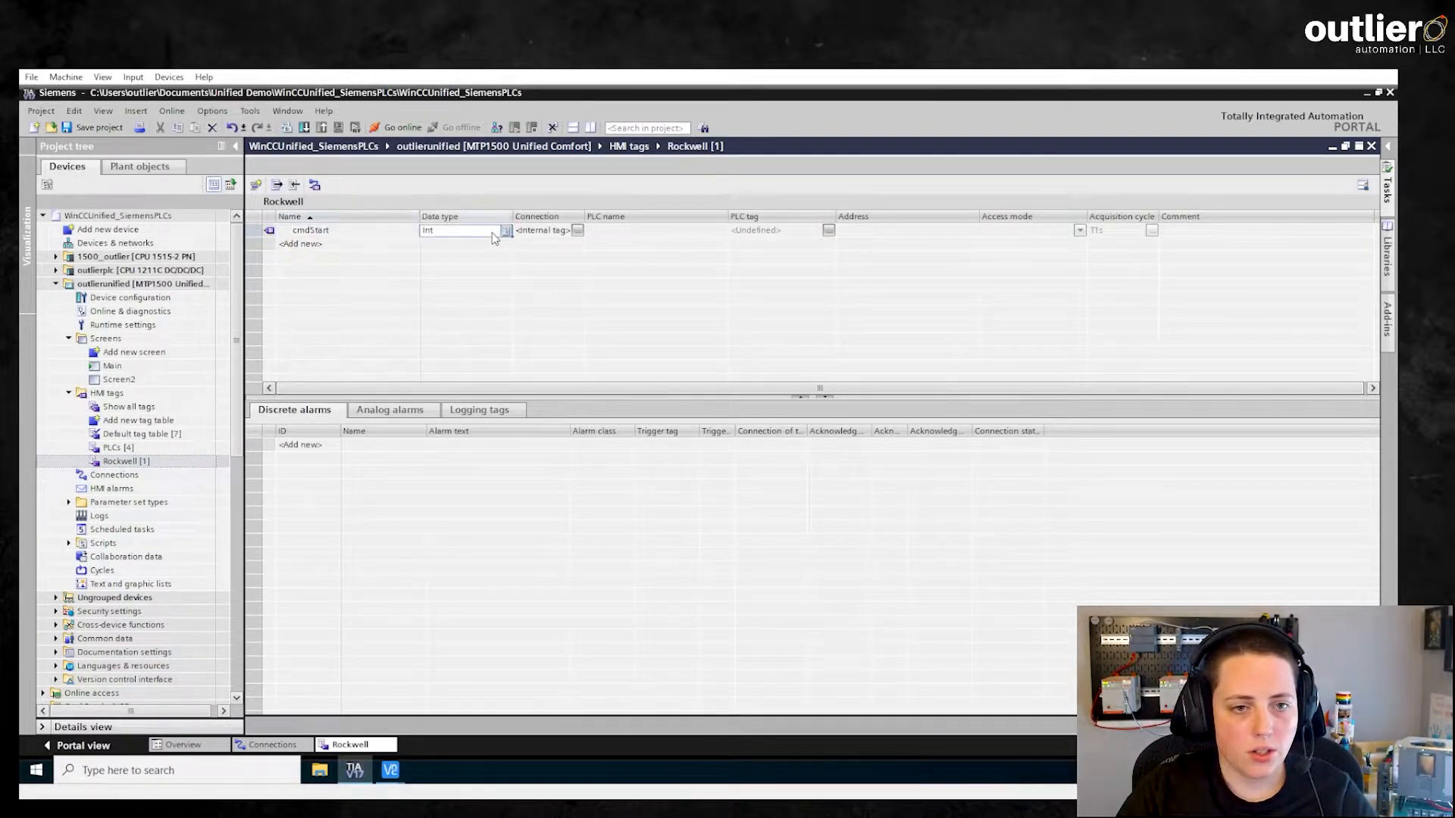
{"action": "type", "text": "Bool"}
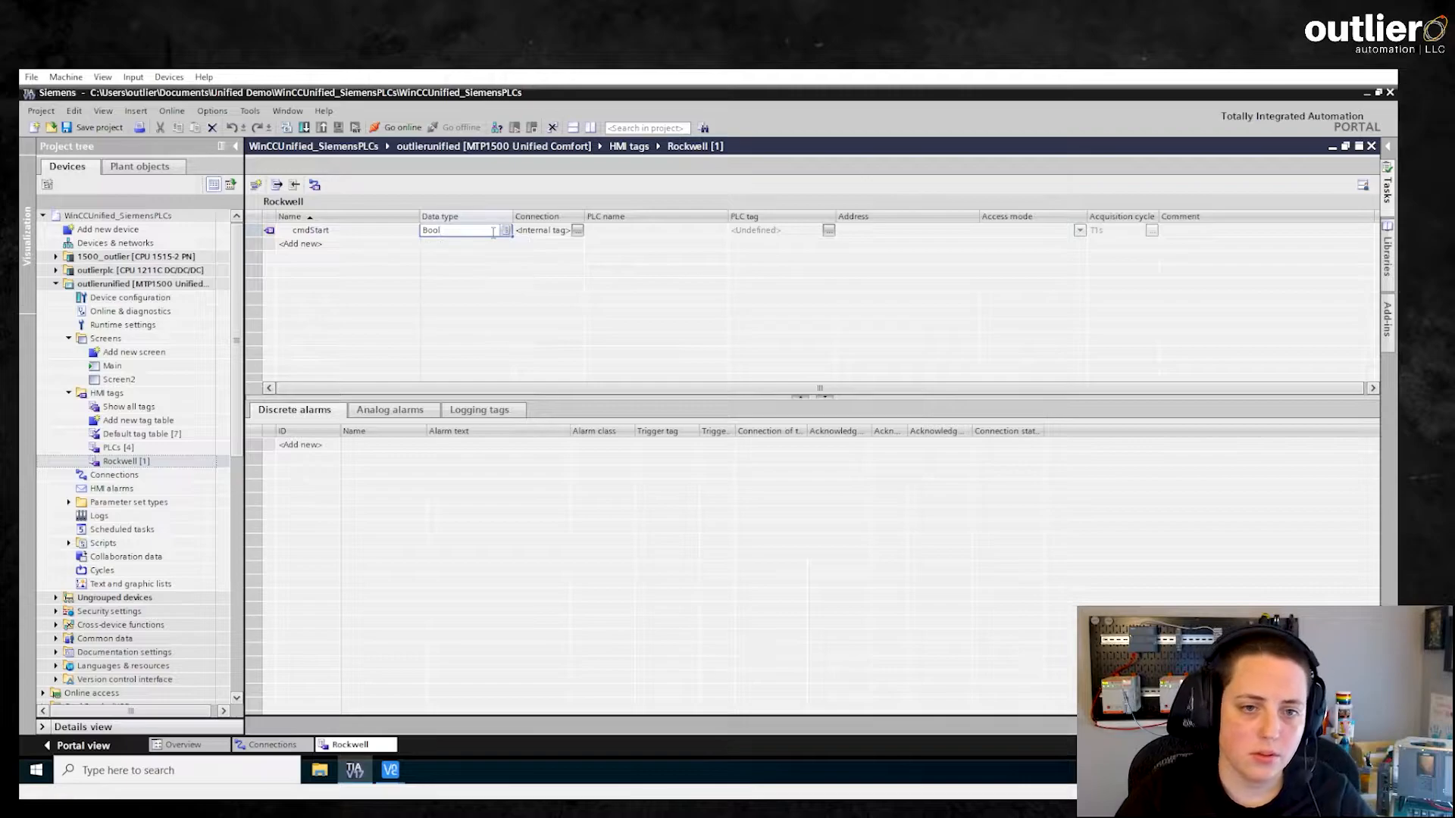
Assign the cmdStart tag to the rockwellPLC connection and set its address to cmdStart.
{"action": "left_click", "coordinate": [574, 231]}
{"action": "left_click", "coordinate": [576, 231]}
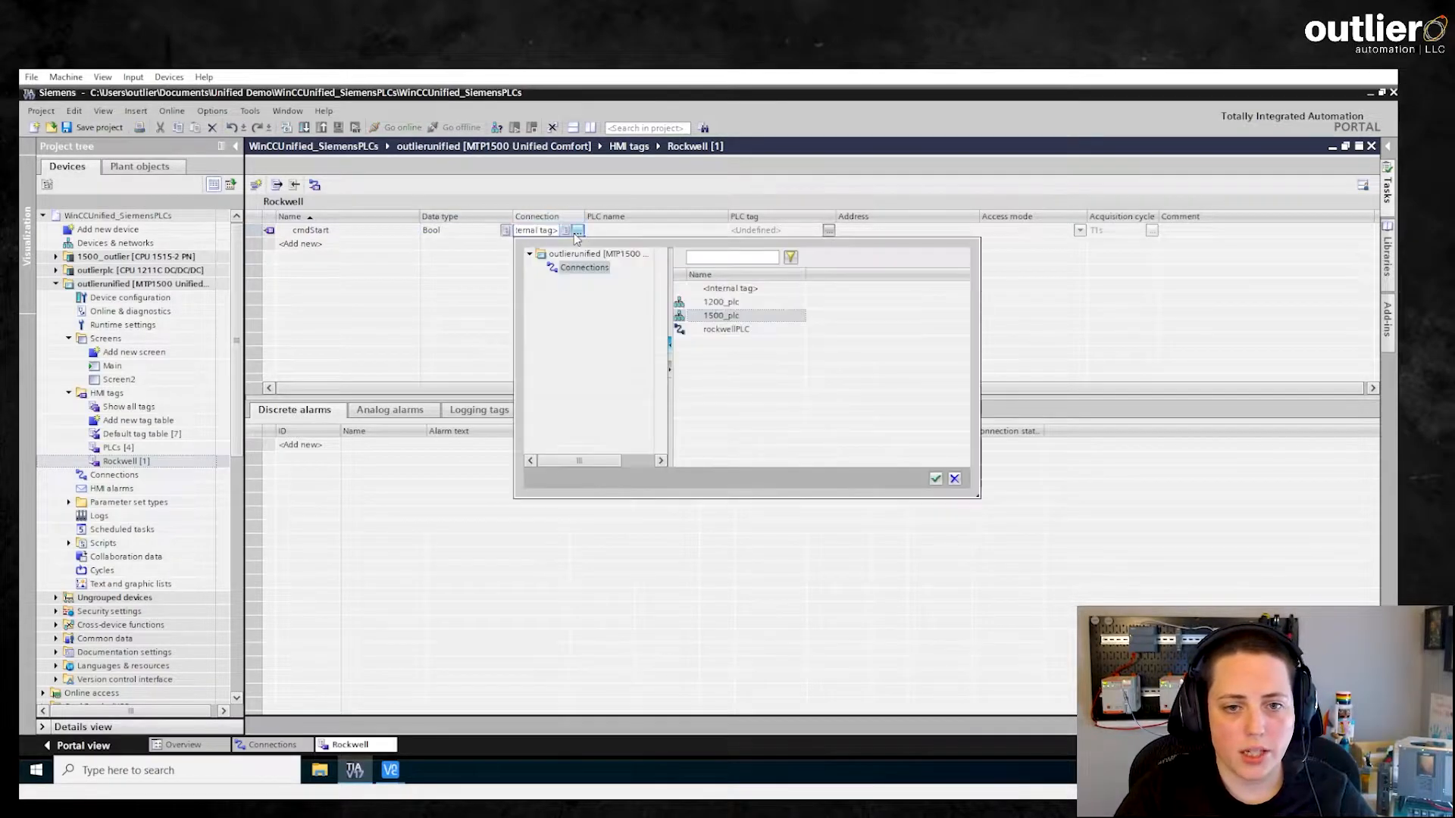
{"action": "left_click", "coordinate": [681, 332]}
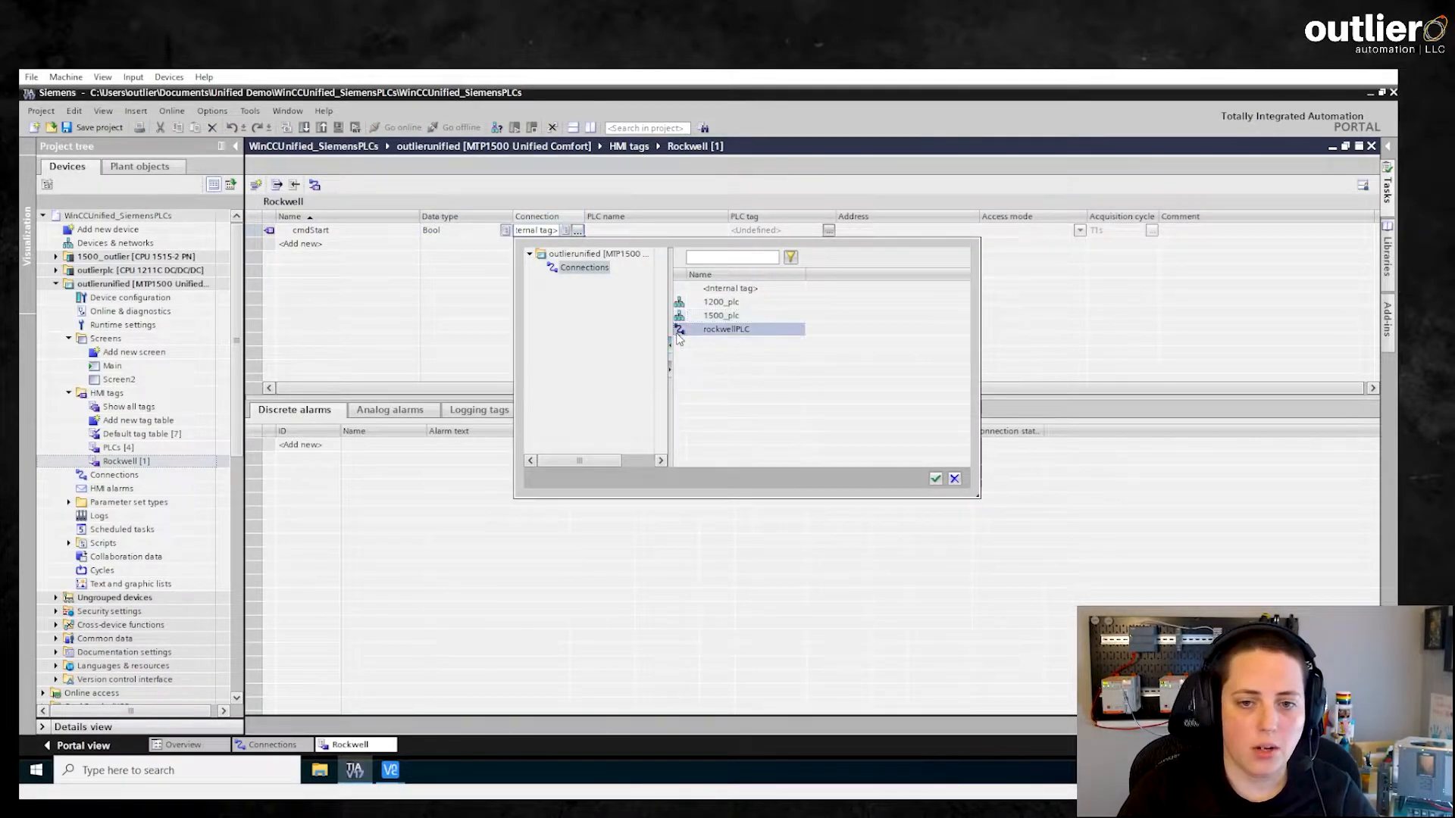
{"action": "left_click", "coordinate": [935, 479]}
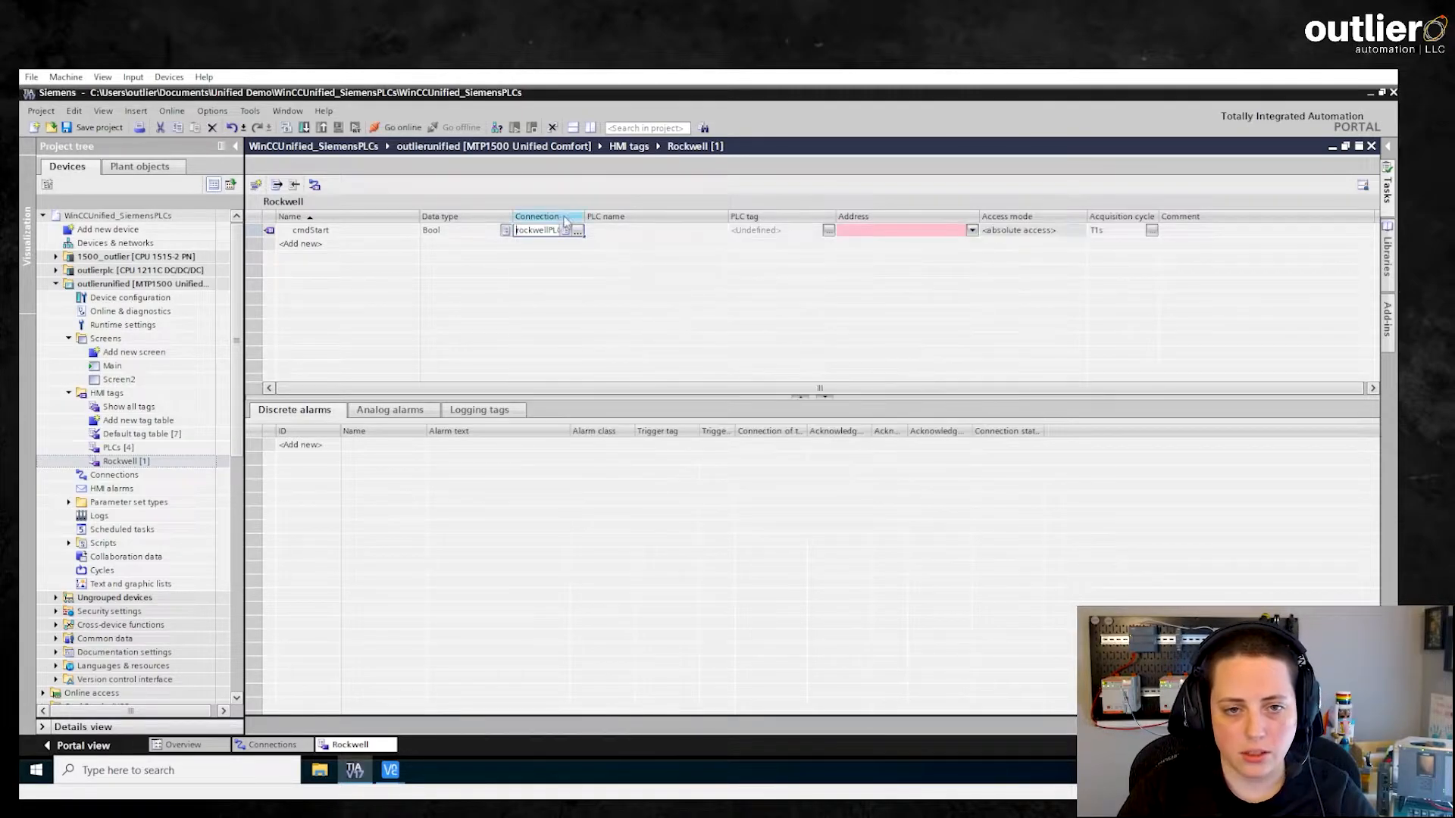
{"action": "left_click", "coordinate": [925, 230]}
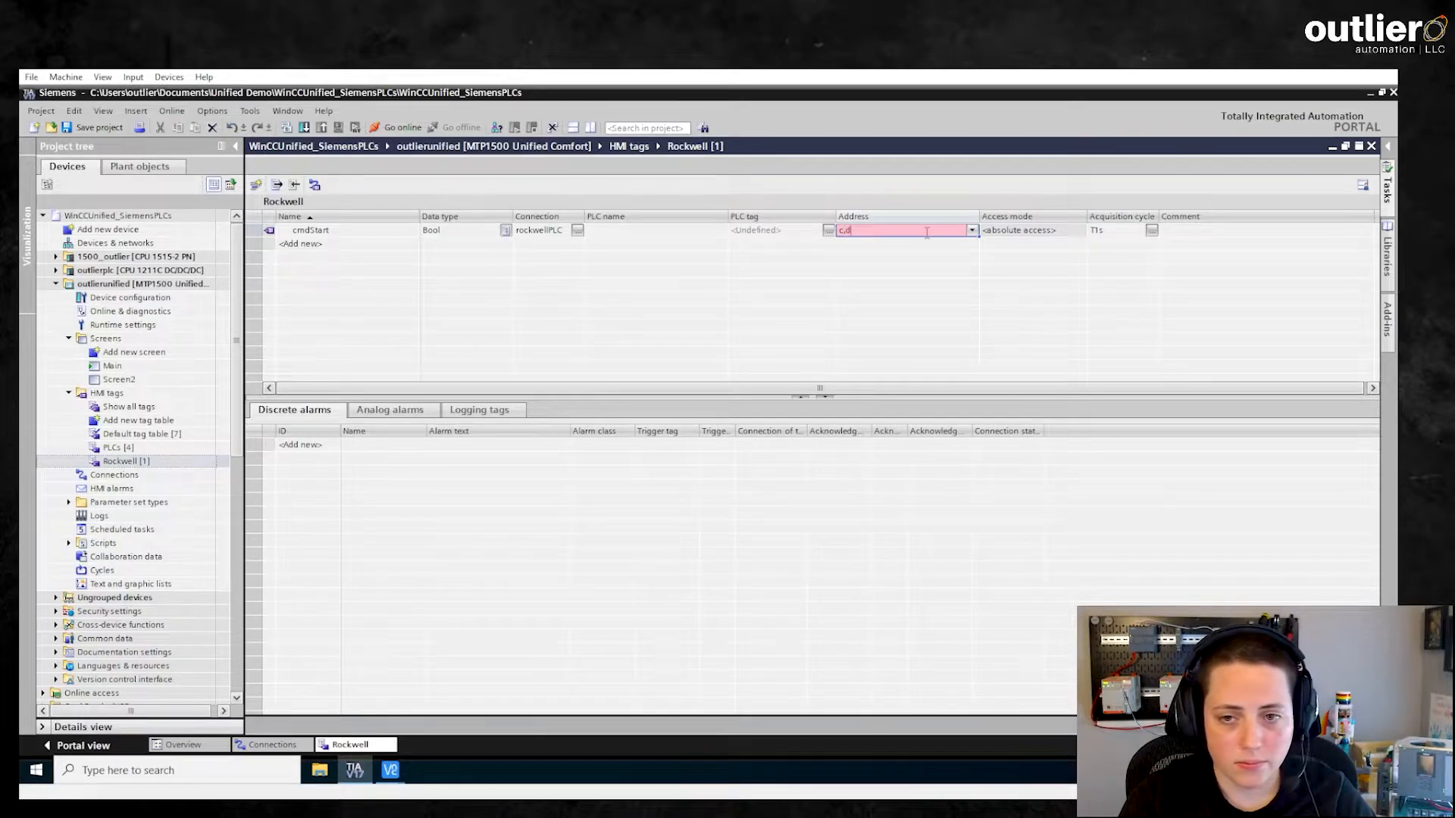
{"action": "type", "text": "cmdStart"}
{"action": "key", "text": "Return"}
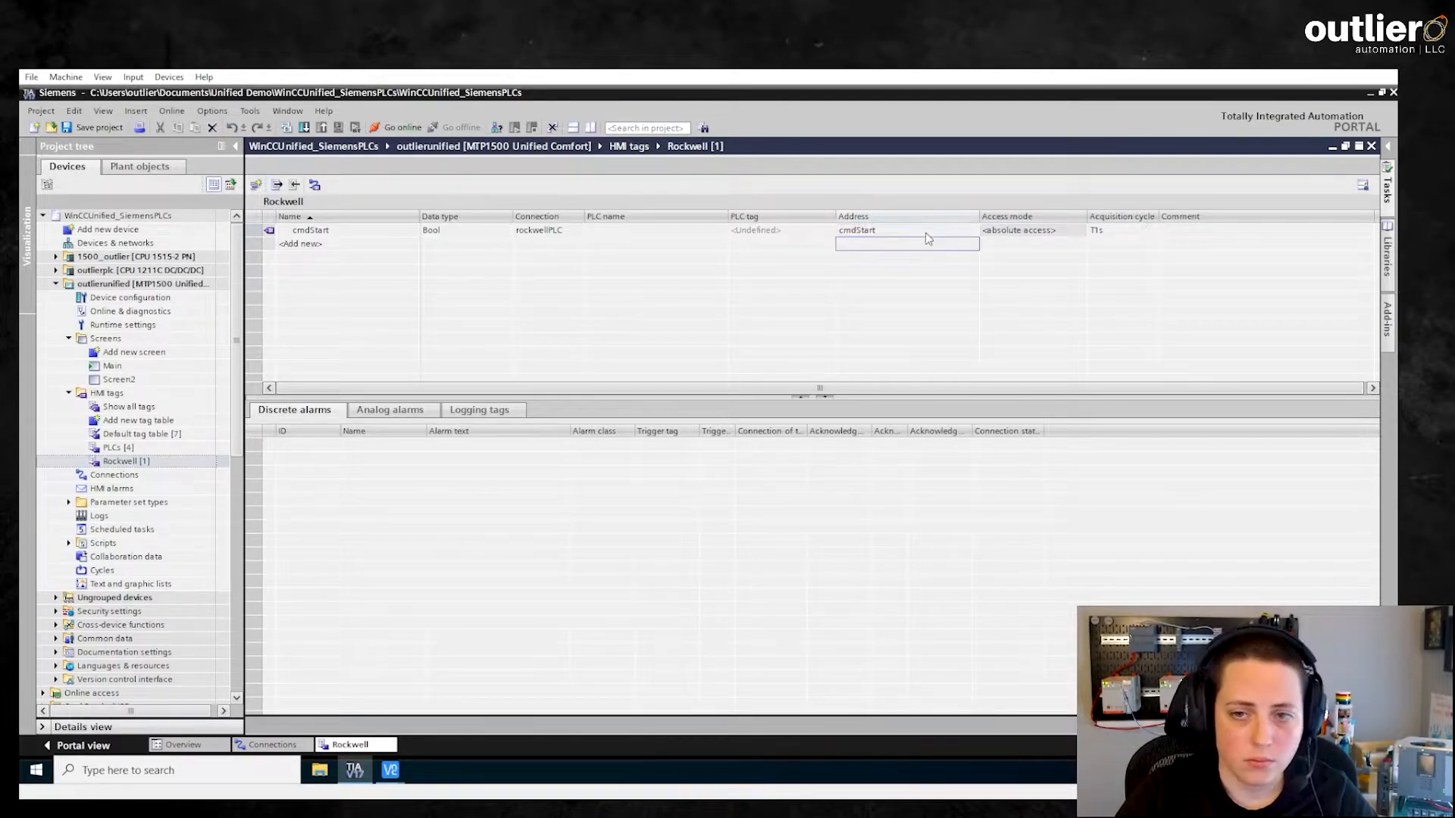
Add a second tag named MachineName to the Rockwell table with data type String.
{"action": "double_click", "coordinate": [338, 246]}
{"action": "type", "text": "MachineNAme"}
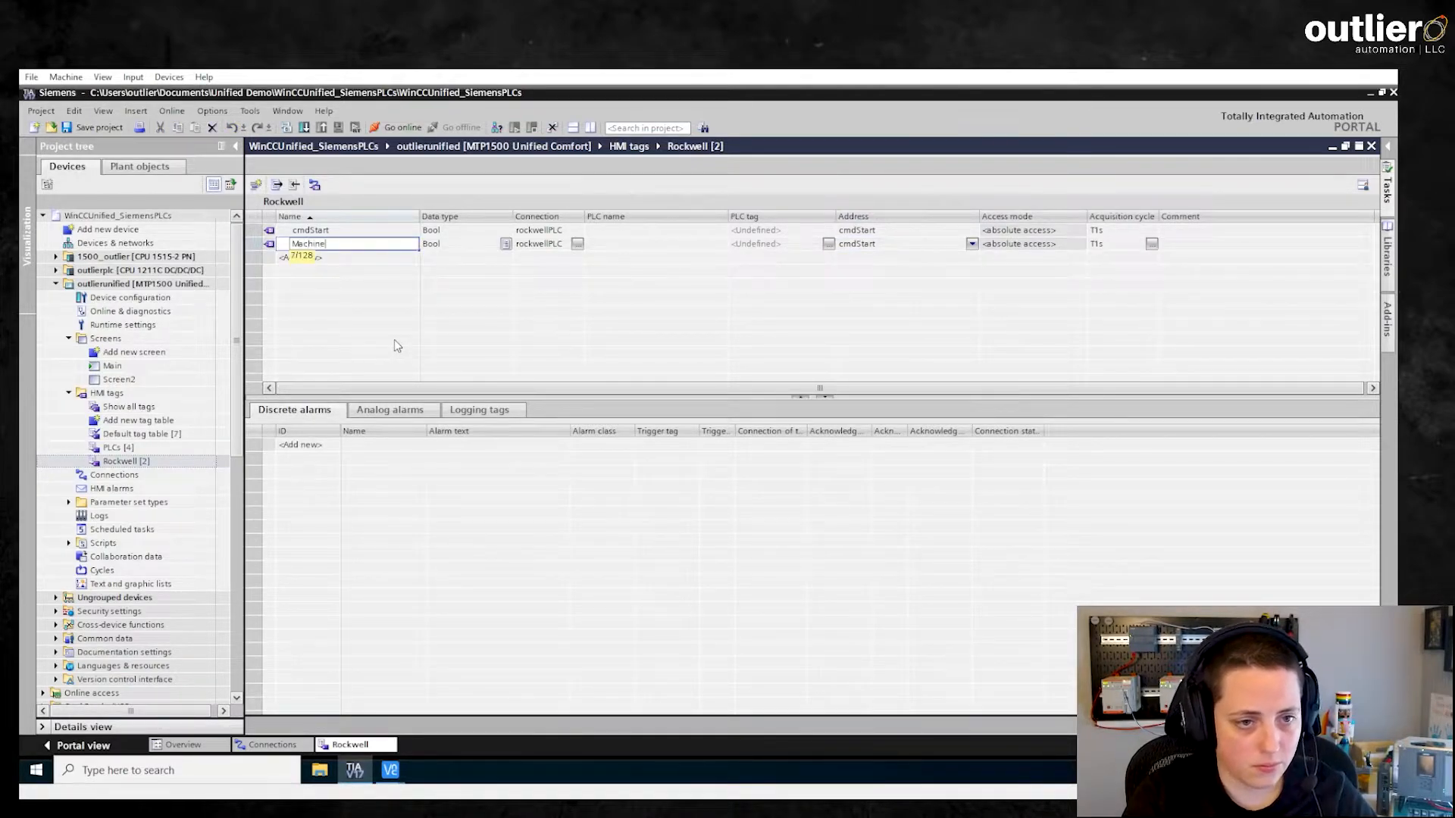
{"action": "key", "text": "BackSpace"}
{"action": "key", "text": "BackSpace"}
{"action": "key", "text": "BackSpace"}
{"action": "type", "text": "ame"}
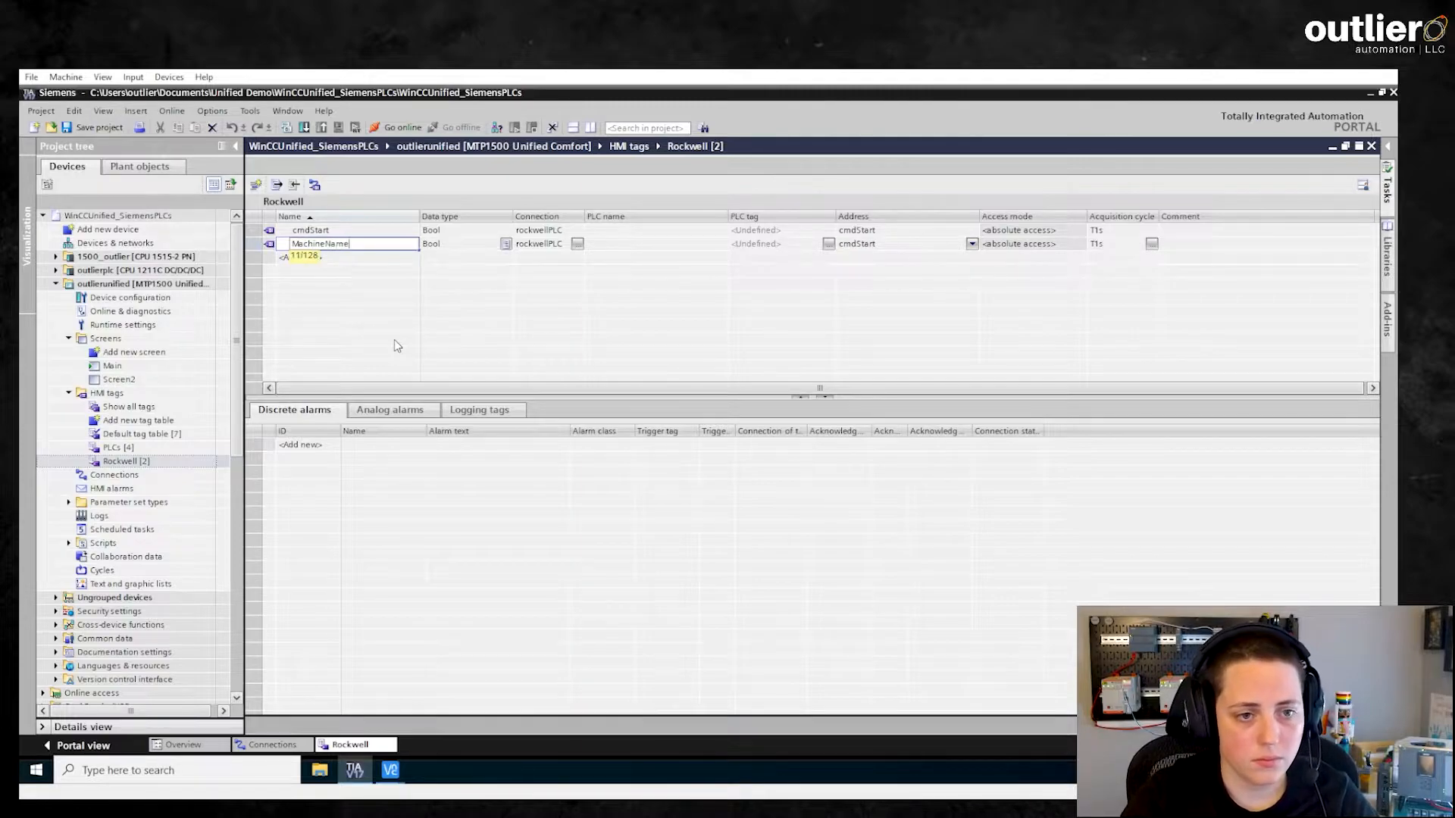
{"action": "left_click", "coordinate": [444, 244]}
{"action": "type", "text": "String"}
{"action": "key", "text": "Return"}
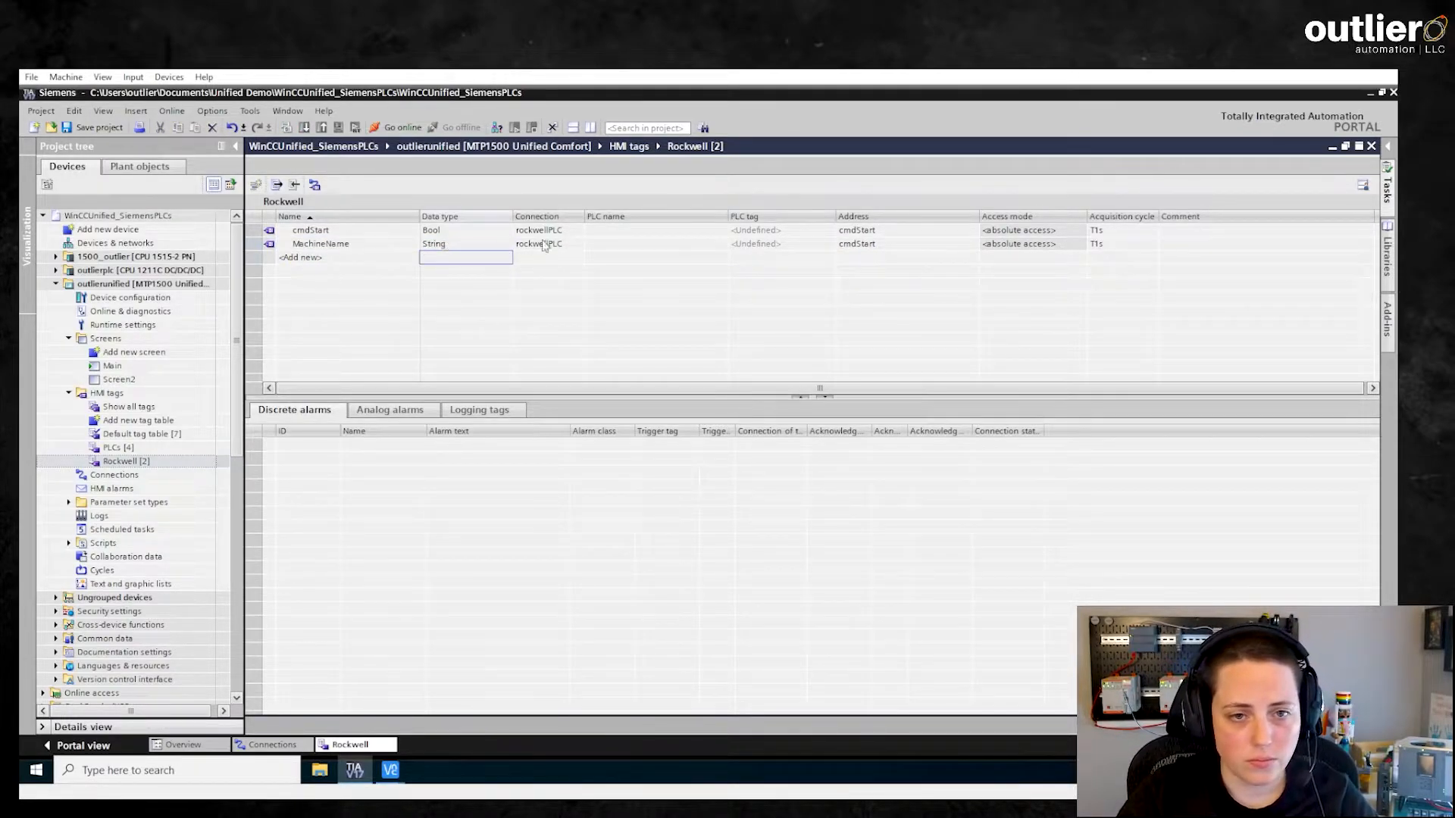
Set the address of the MachineName tag to MachineName.
{"action": "left_click", "coordinate": [910, 244]}
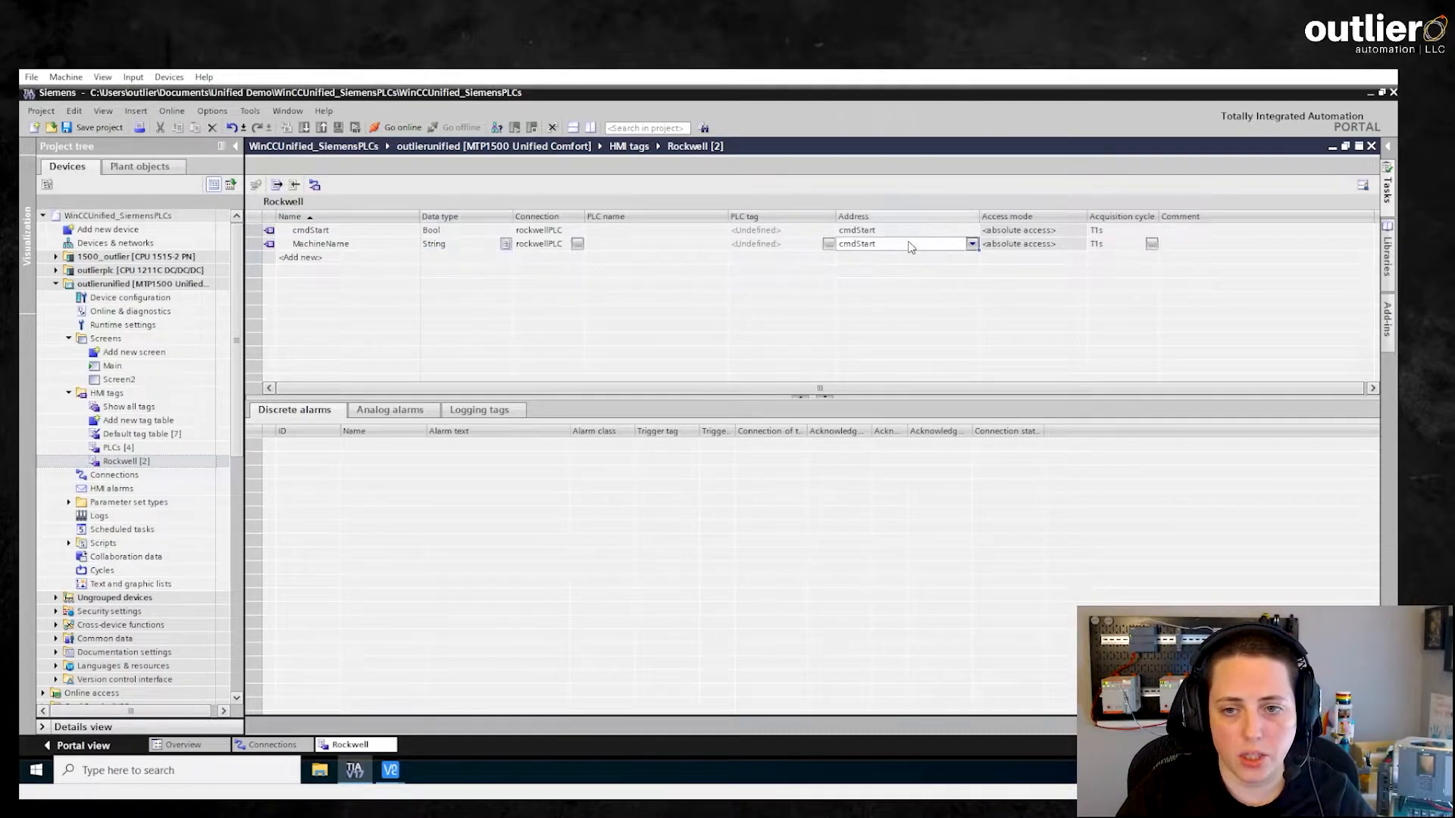
{"action": "double_click", "coordinate": [909, 244]}
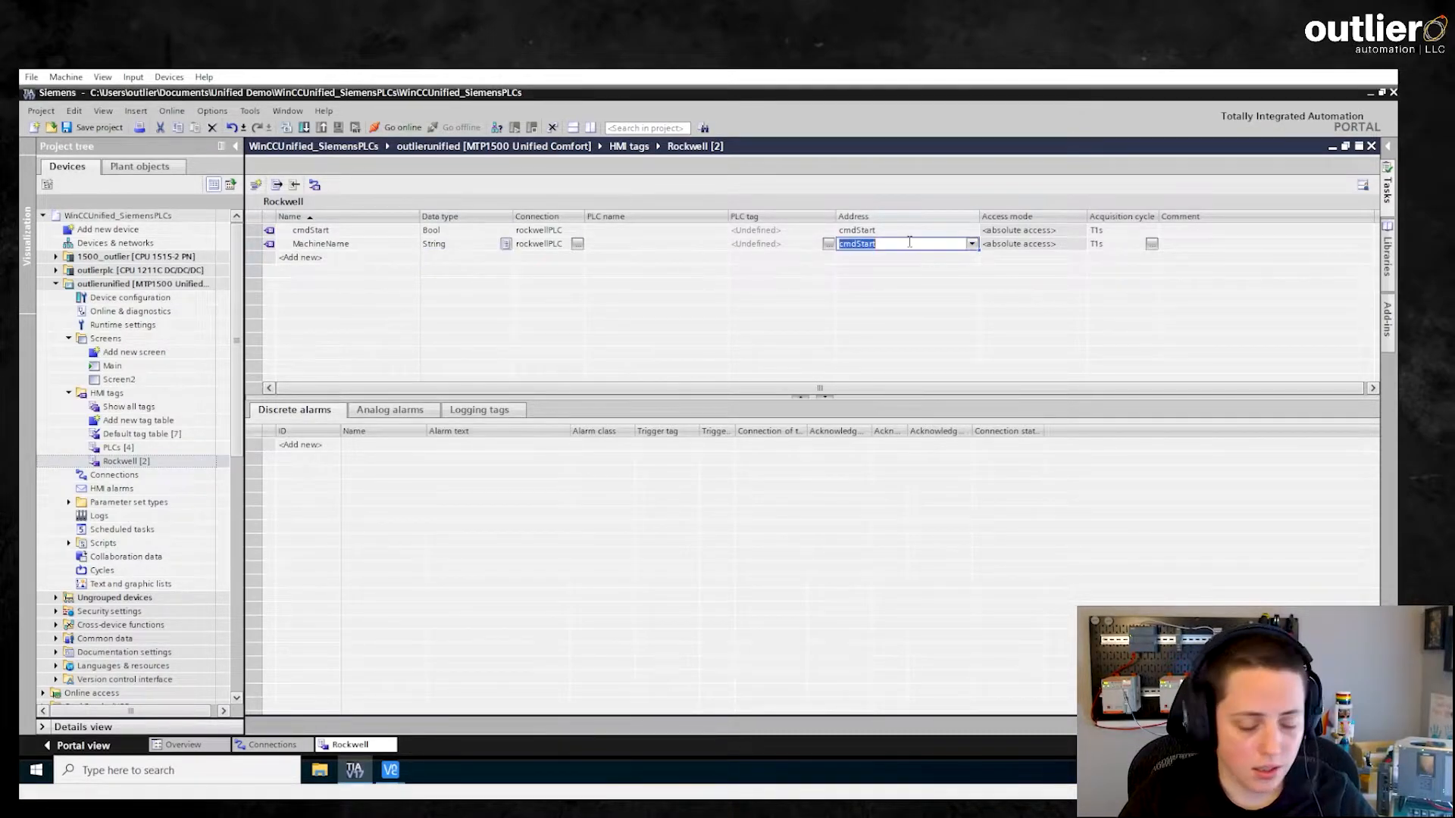
{"action": "type", "text": "MachineNam"}
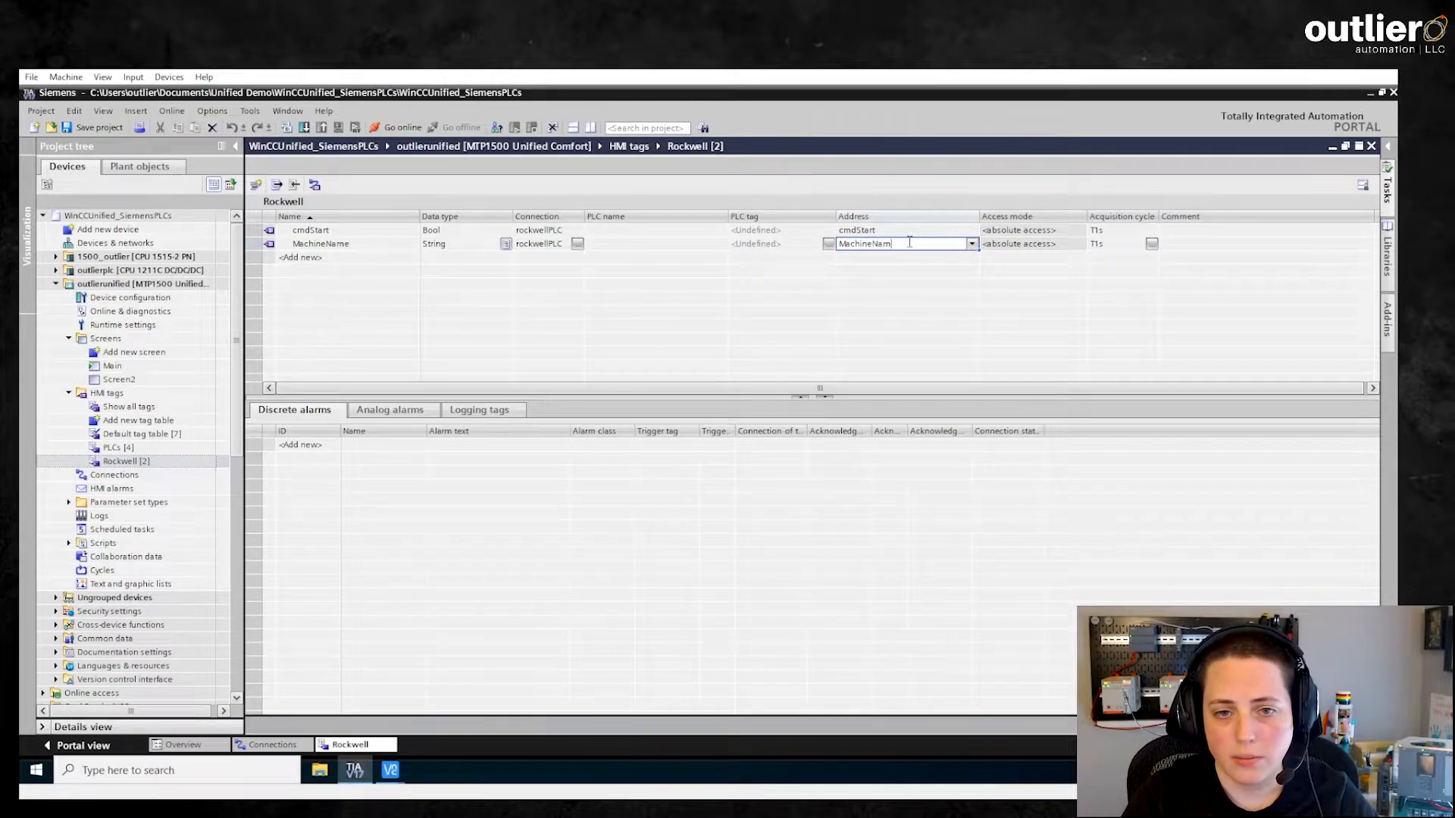
{"action": "key", "text": "Return"}
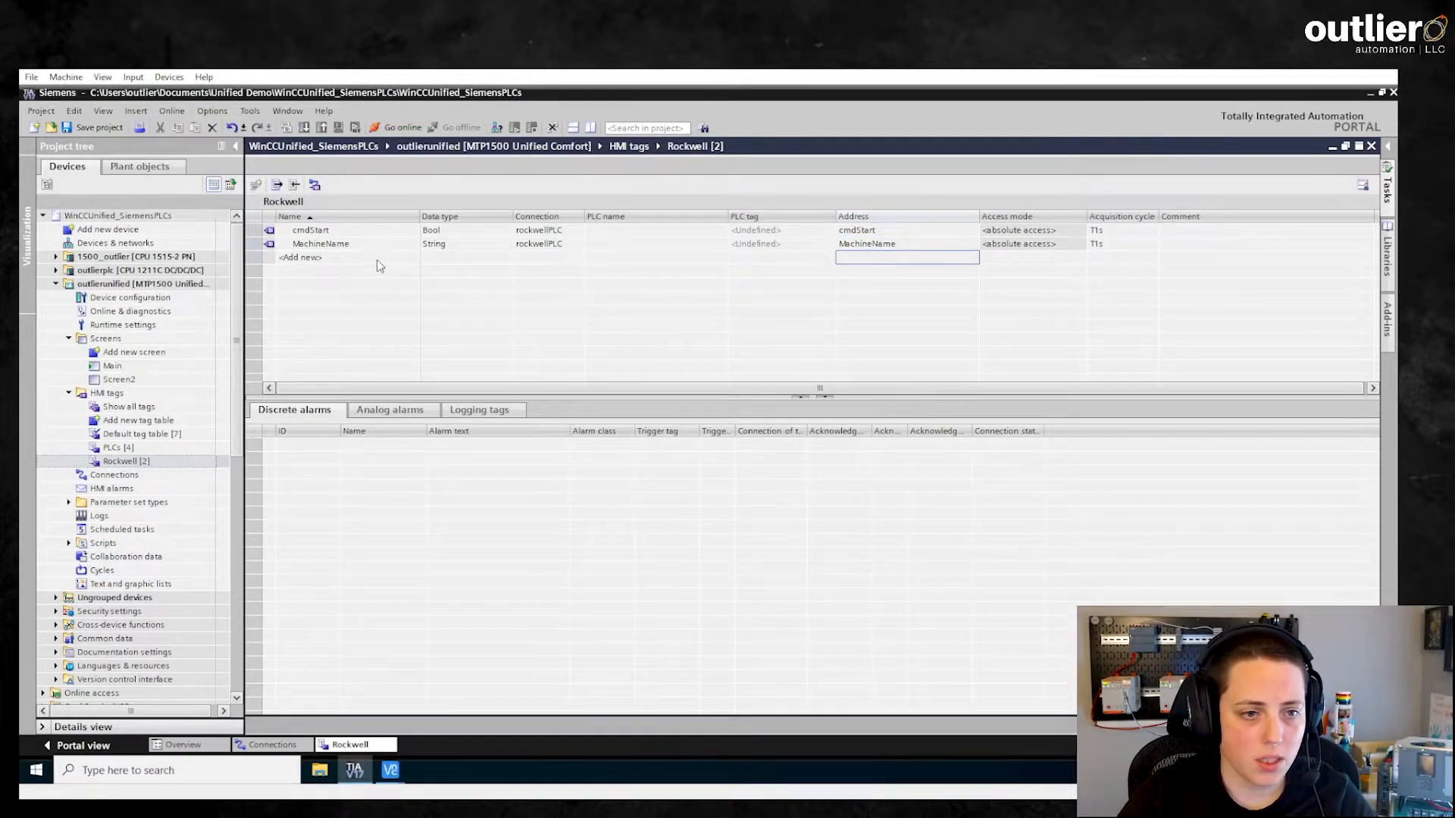
Add a third tag named stsRun to the Rockwell table with data type Int.
{"action": "double_click", "coordinate": [378, 257]}
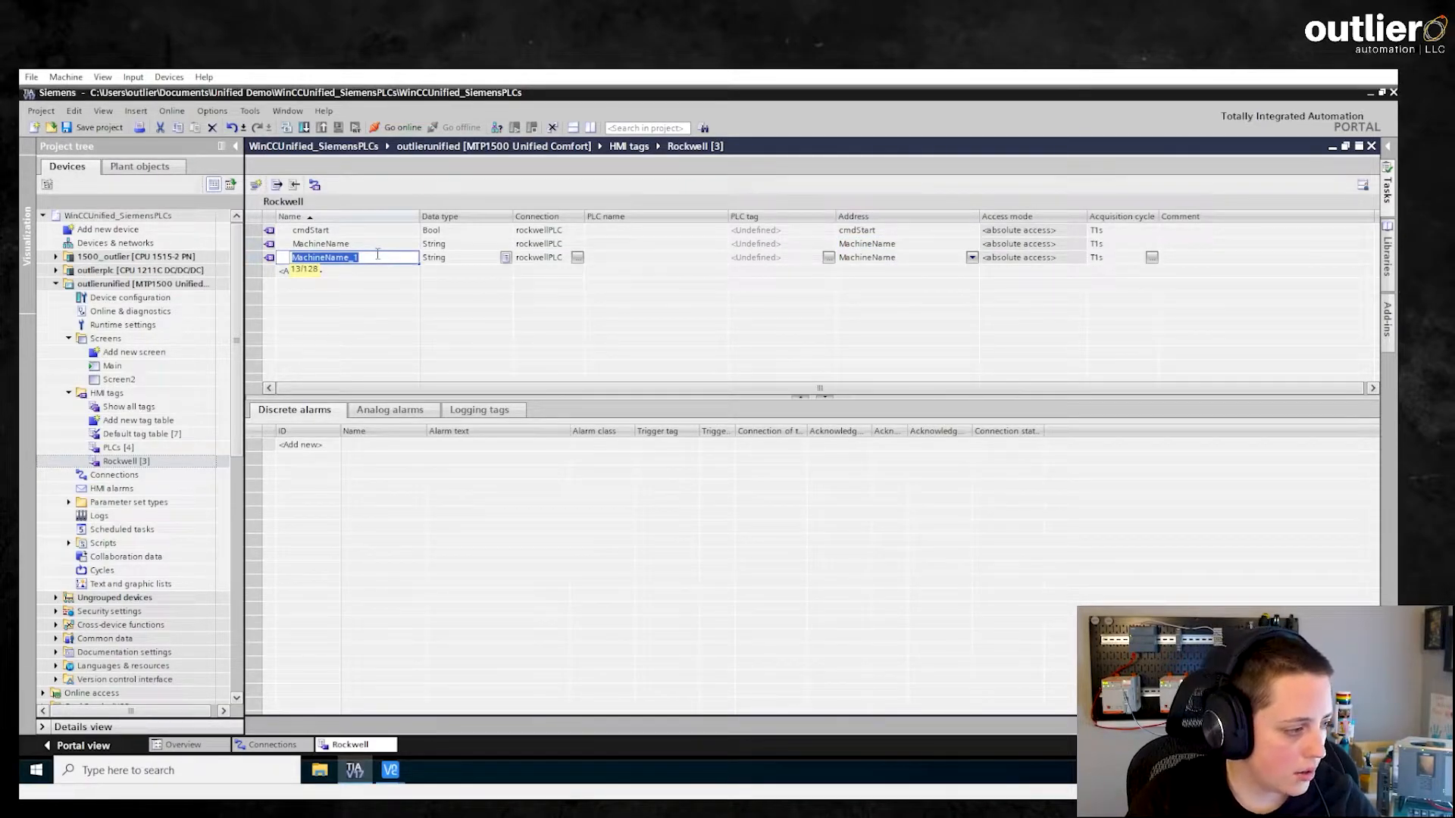
{"action": "type", "text": "s"}
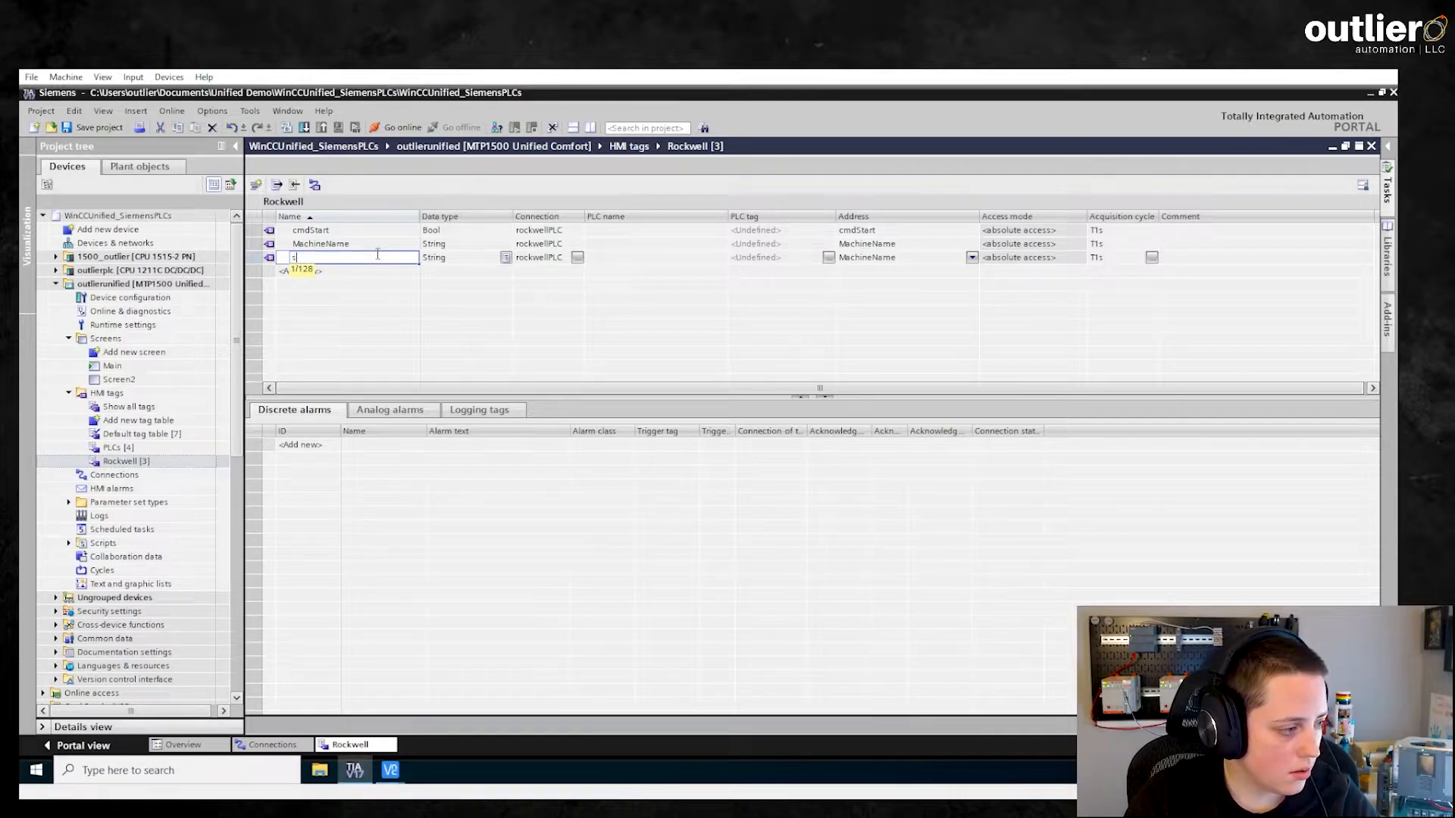
{"action": "type", "text": "tsRun"}
{"action": "key", "text": "Tab"}
{"action": "type", "text": "Int"}
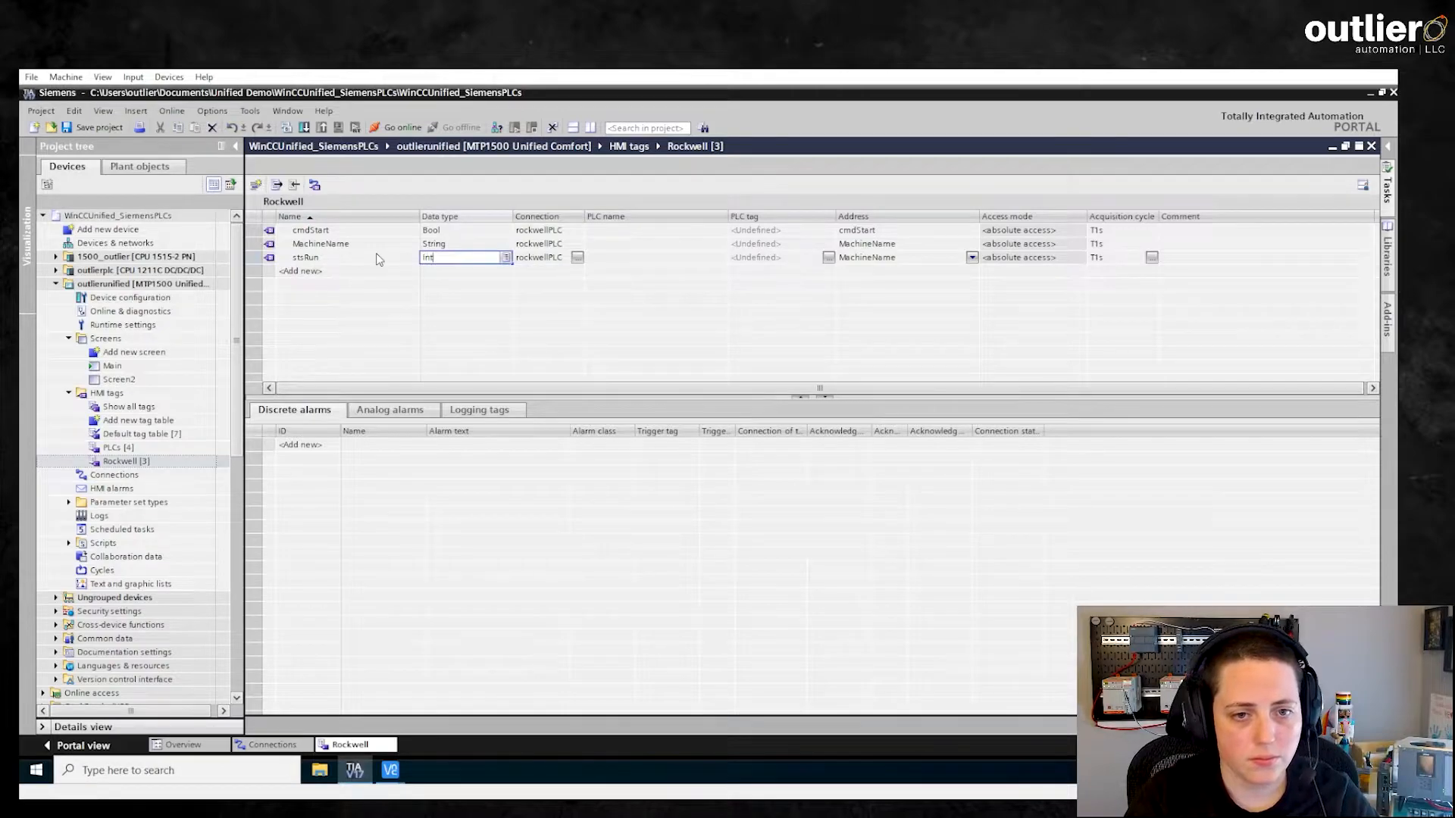
Set the stsRun tag's address to runStatus and save the project.
{"action": "left_click", "coordinate": [916, 257]}
{"action": "left_click", "coordinate": [915, 258]}
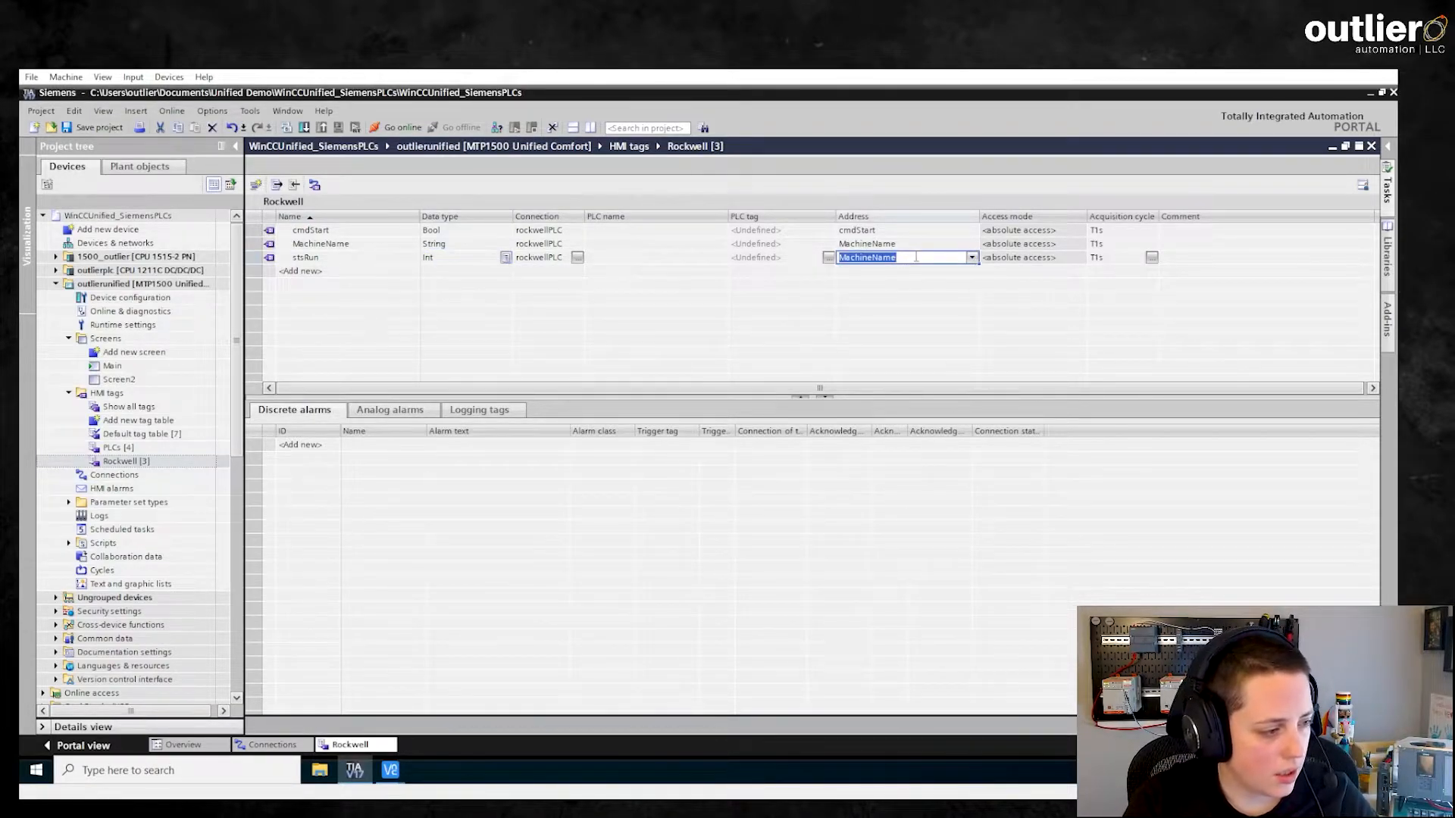
{"action": "type", "text": "runS"}
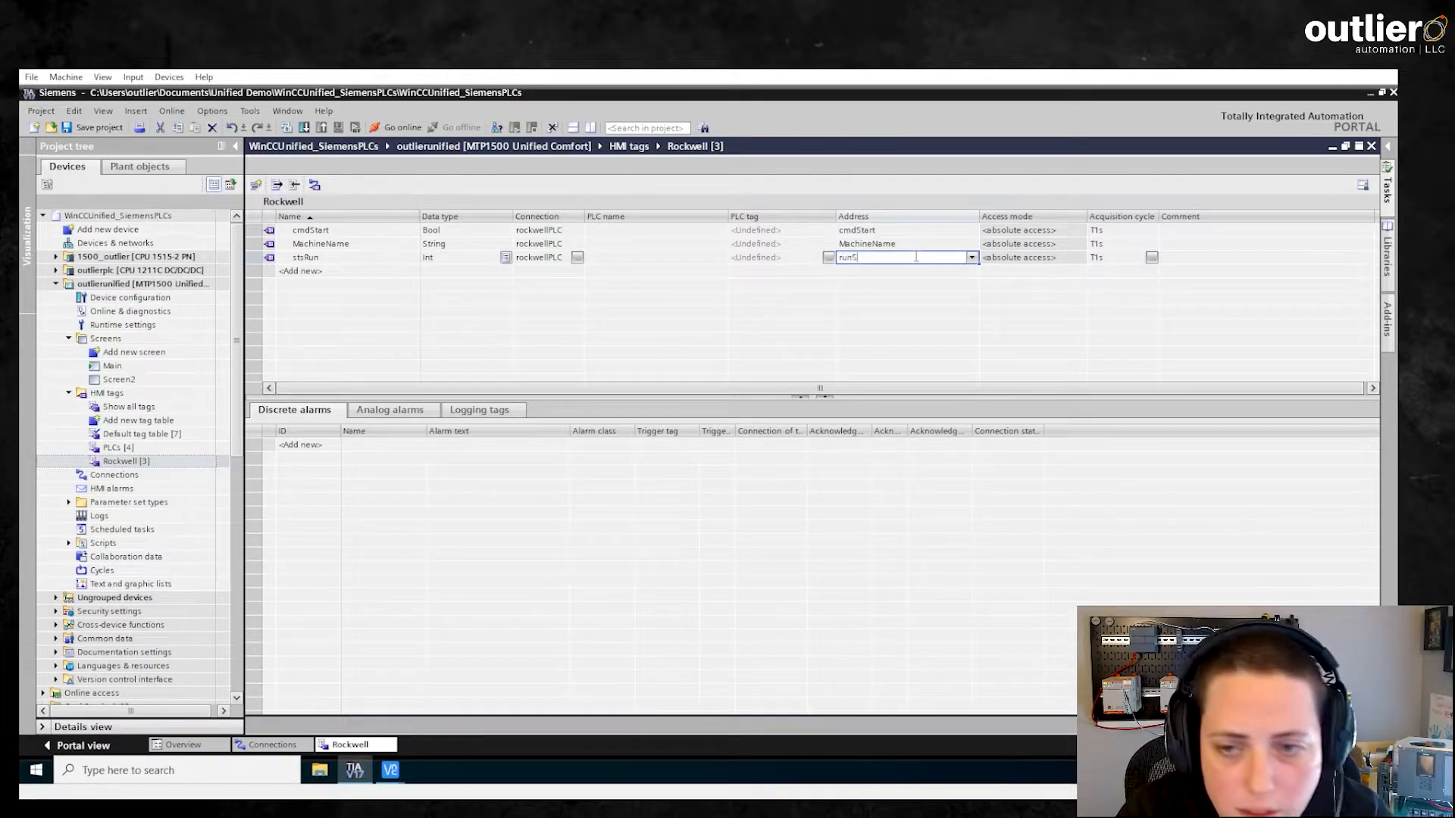
{"action": "type", "text": "tatus"}
{"action": "key", "text": "Return"}
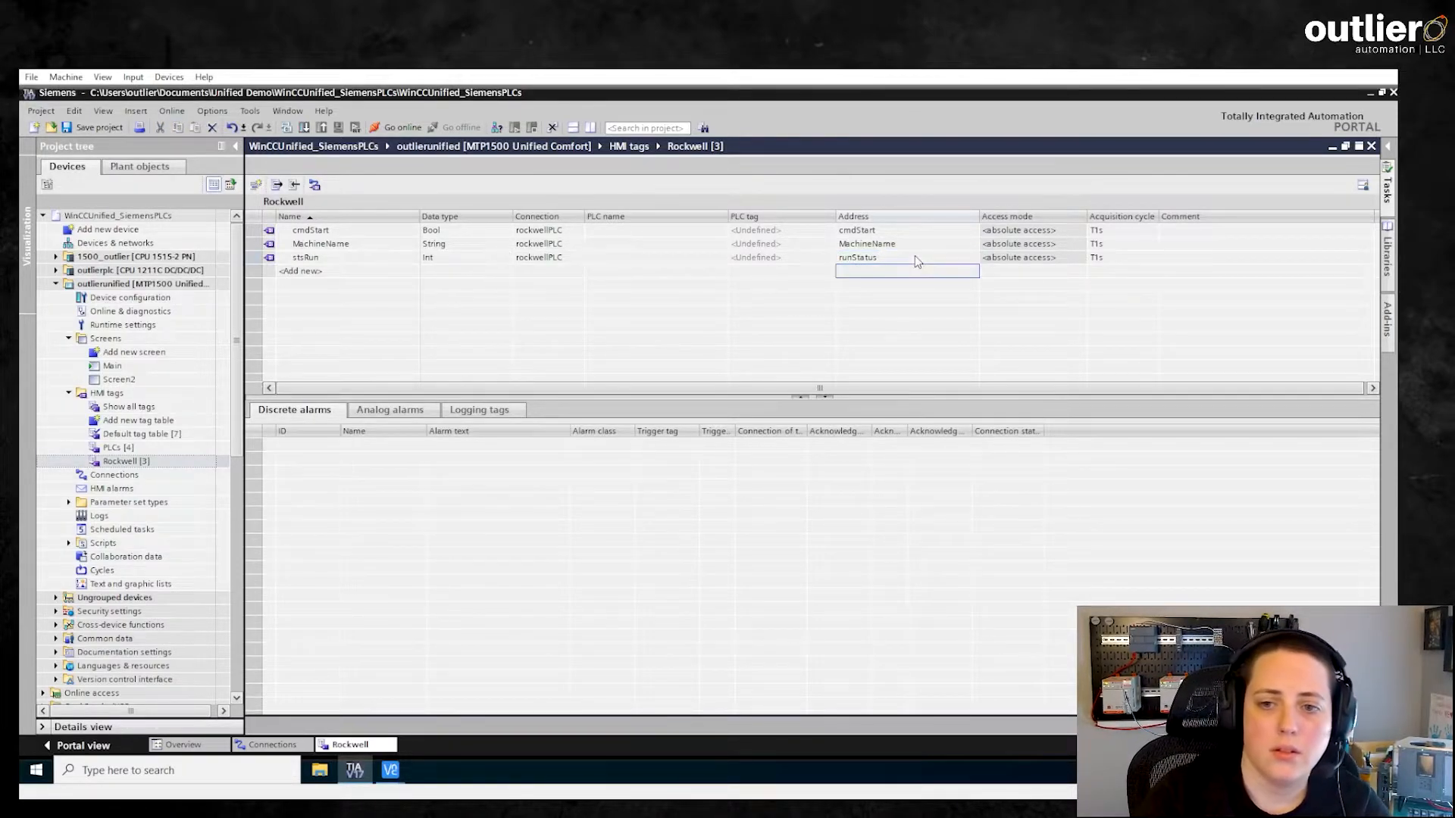
{"action": "left_click", "coordinate": [98, 129]}
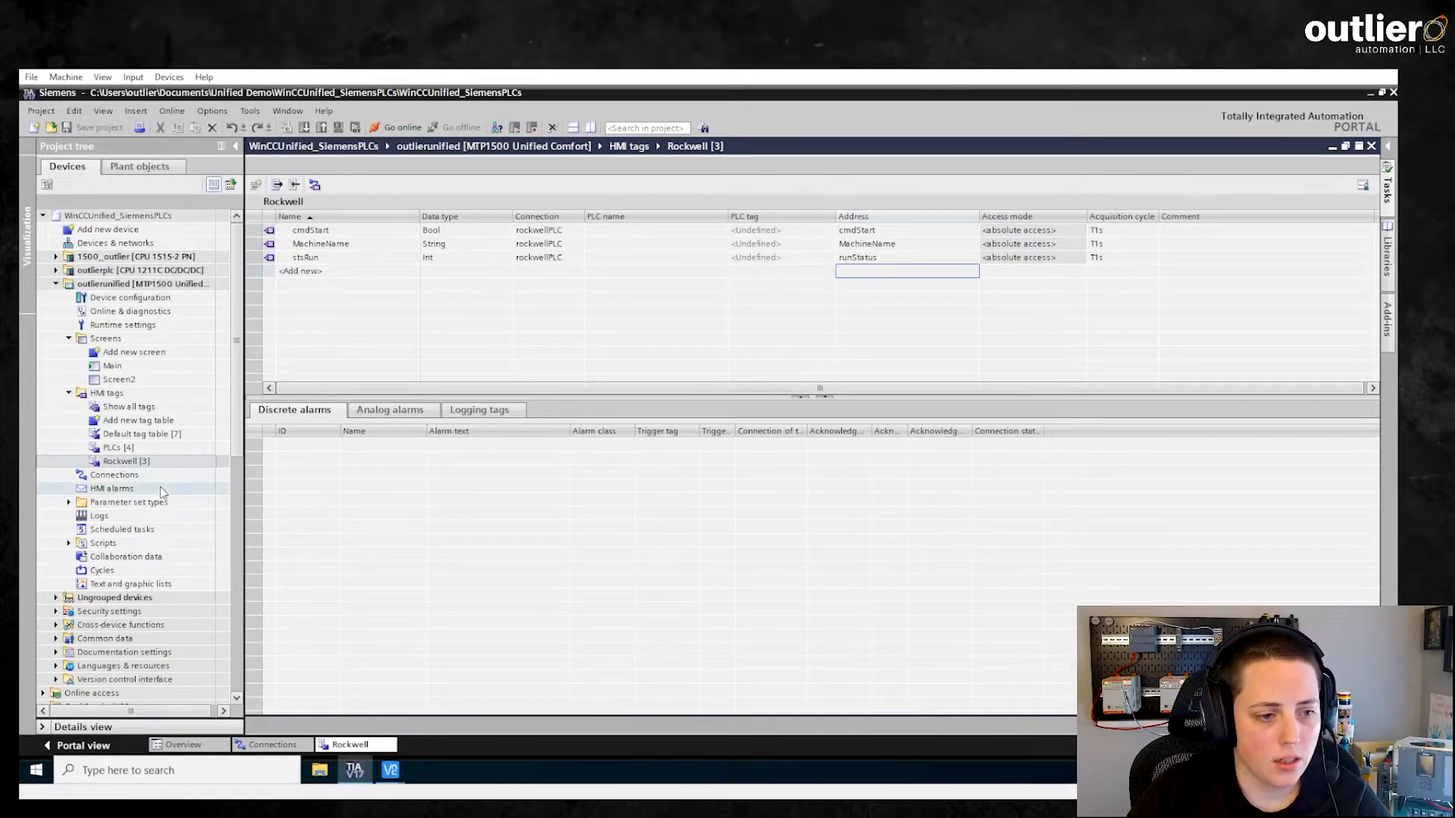
Open the Main screen beside the Rockwell tag table and move the 1200 Speed label and its field level with 1500 Name.
{"action": "left_click", "coordinate": [593, 127]}
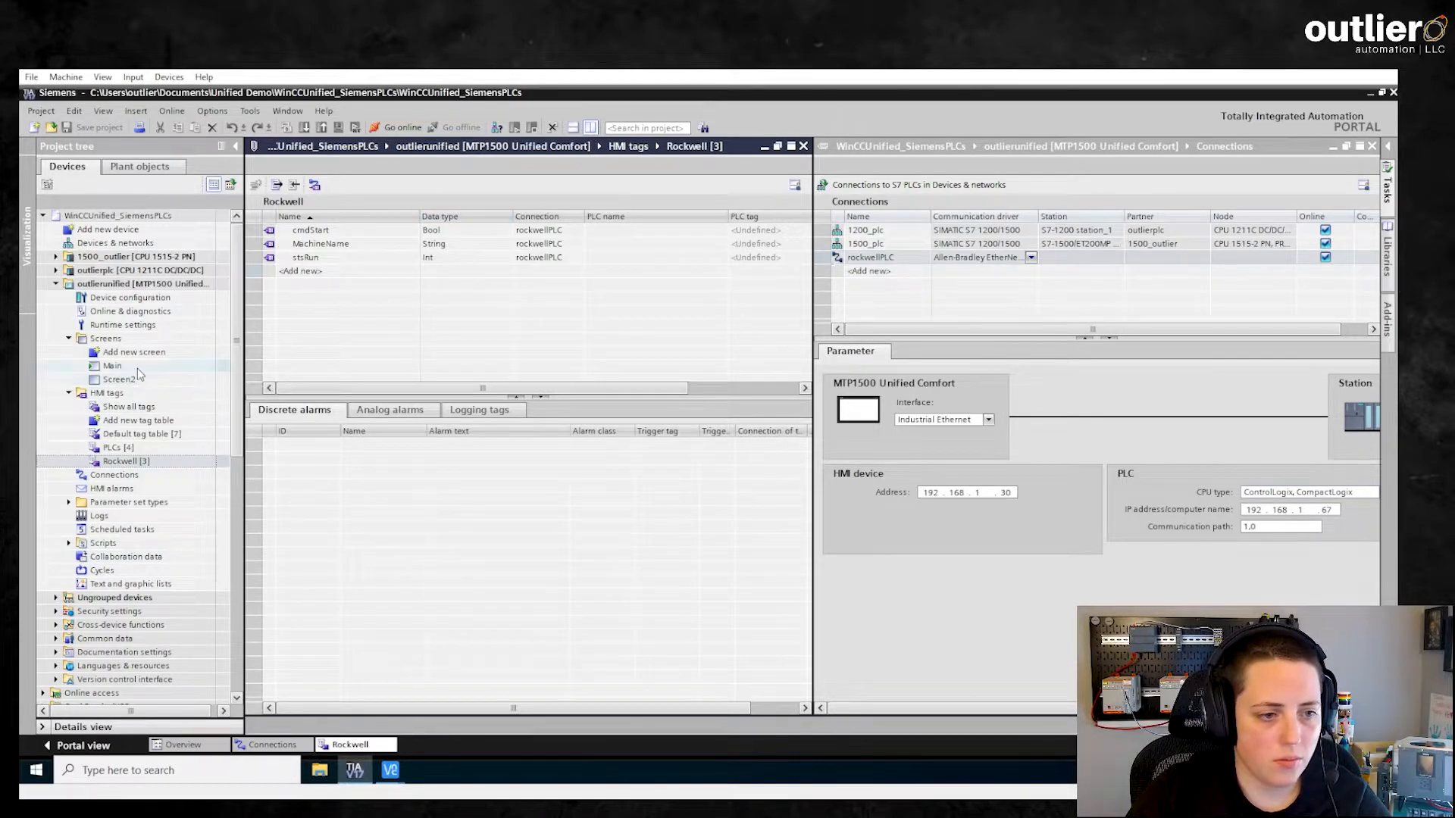
{"action": "double_click", "coordinate": [112, 365]}
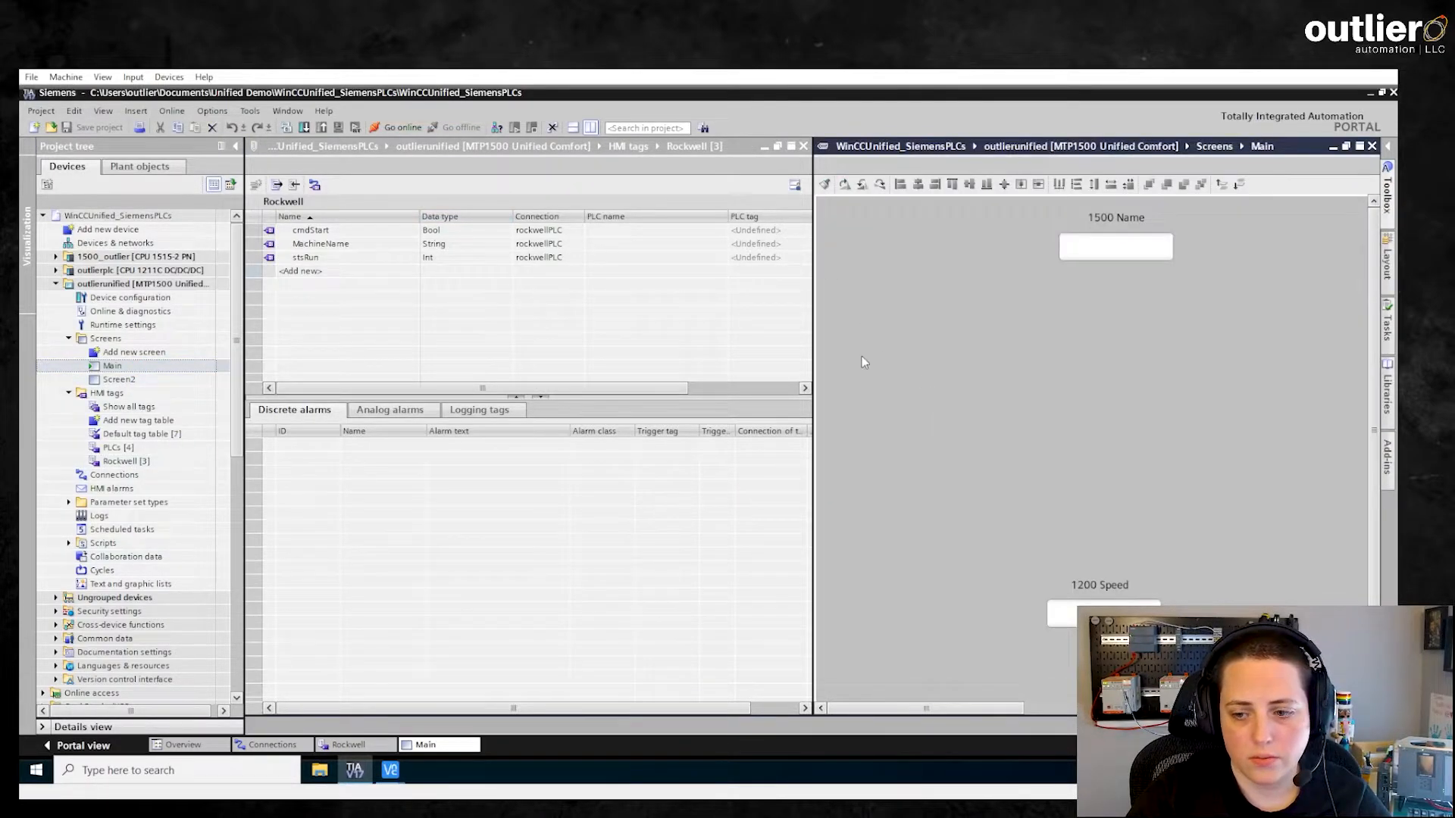
{"action": "left_click_drag", "start_coordinate": [949, 552], "coordinate": [1349, 689]}
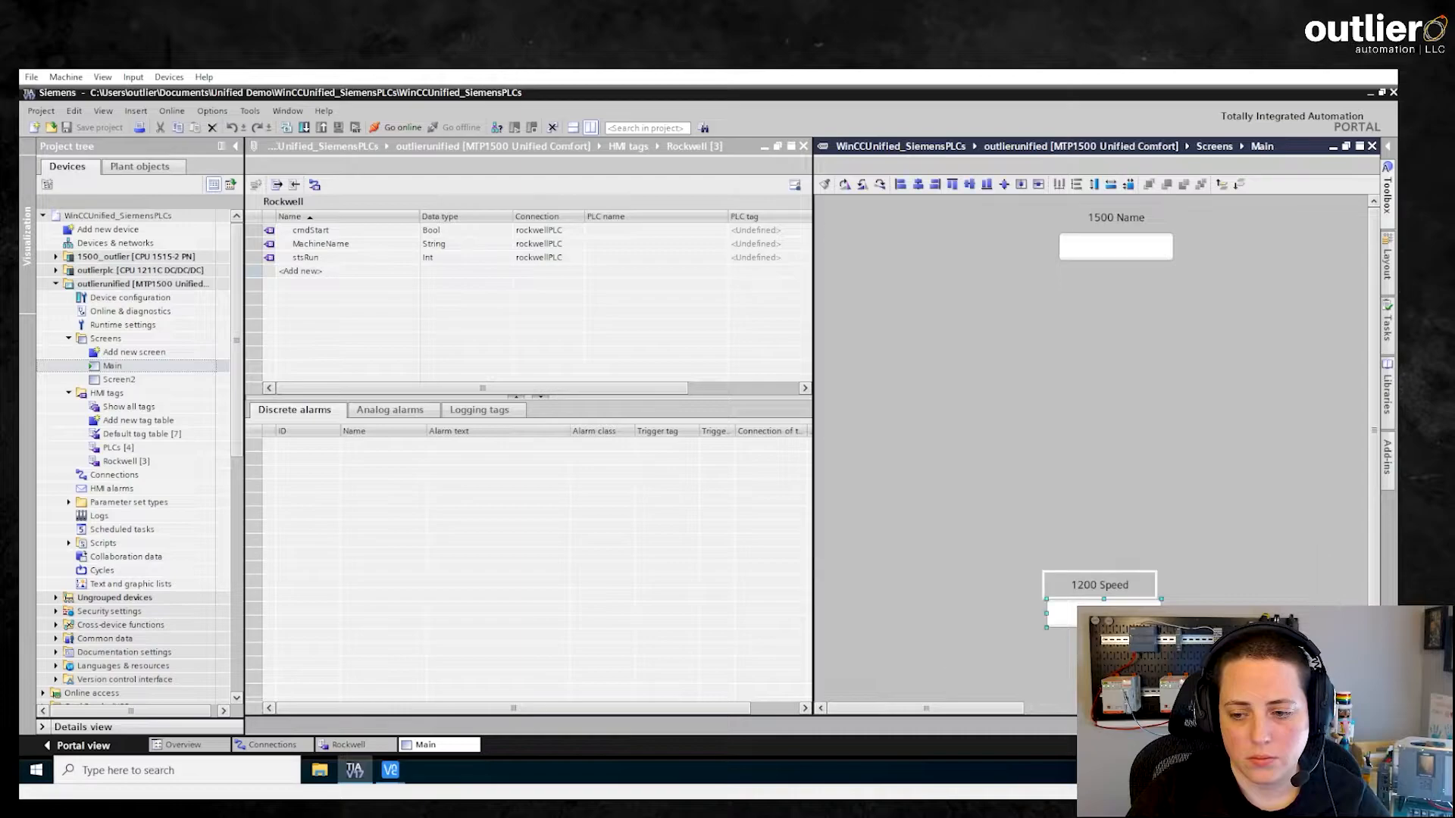
{"action": "left_click_drag", "start_coordinate": [1099, 585], "coordinate": [924, 220]}
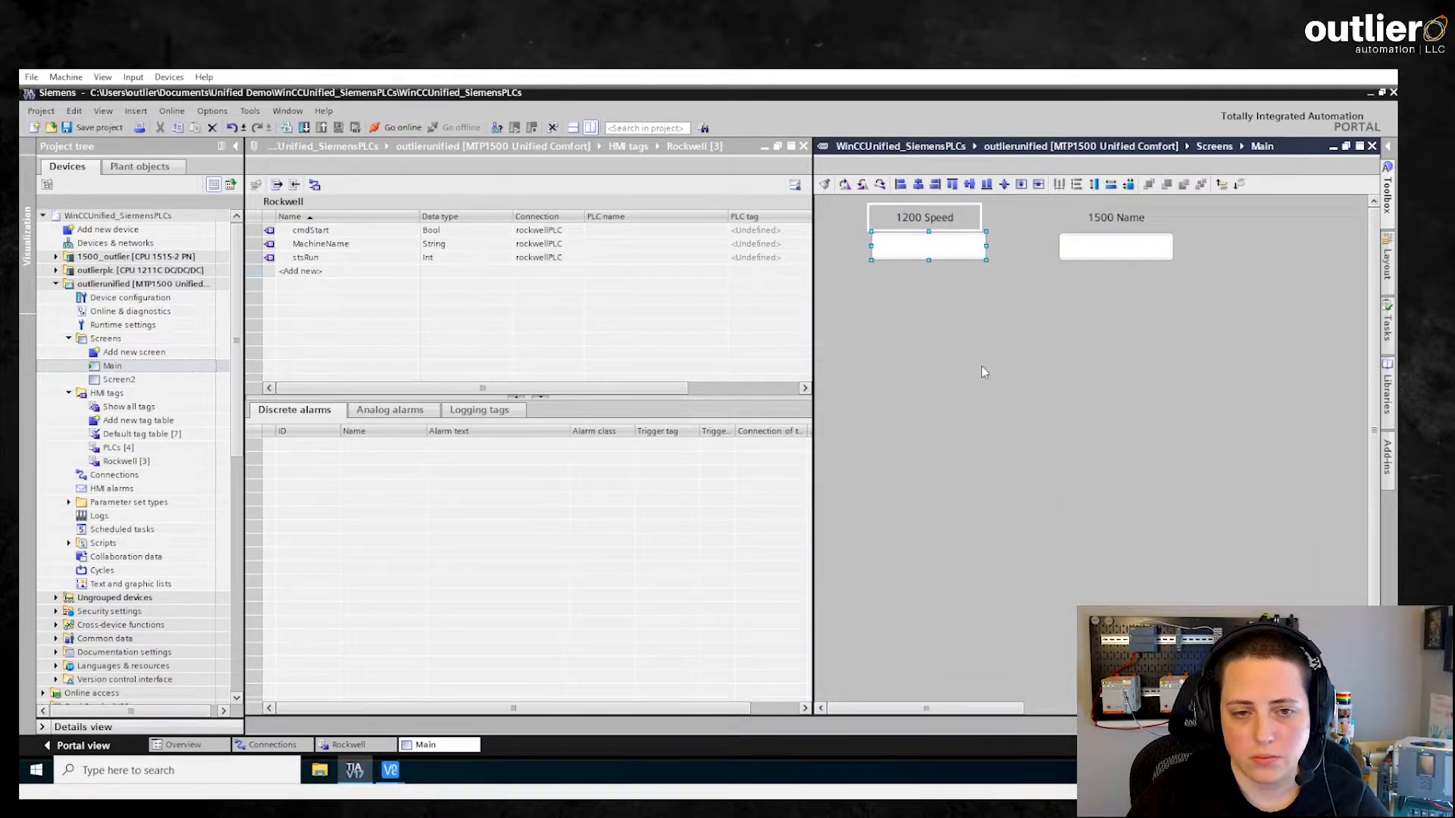
Duplicate the 1200 Speed label, place the copy below the 1200 Speed field, and change its text to Rockwell Tags.
{"action": "left_click", "coordinate": [1123, 356]}
{"action": "left_click", "coordinate": [929, 215]}
{"action": "key", "text": "ctrl+c"}
{"action": "key", "text": "ctrl+v"}
{"action": "left_click_drag", "start_coordinate": [942, 231], "coordinate": [940, 386]}
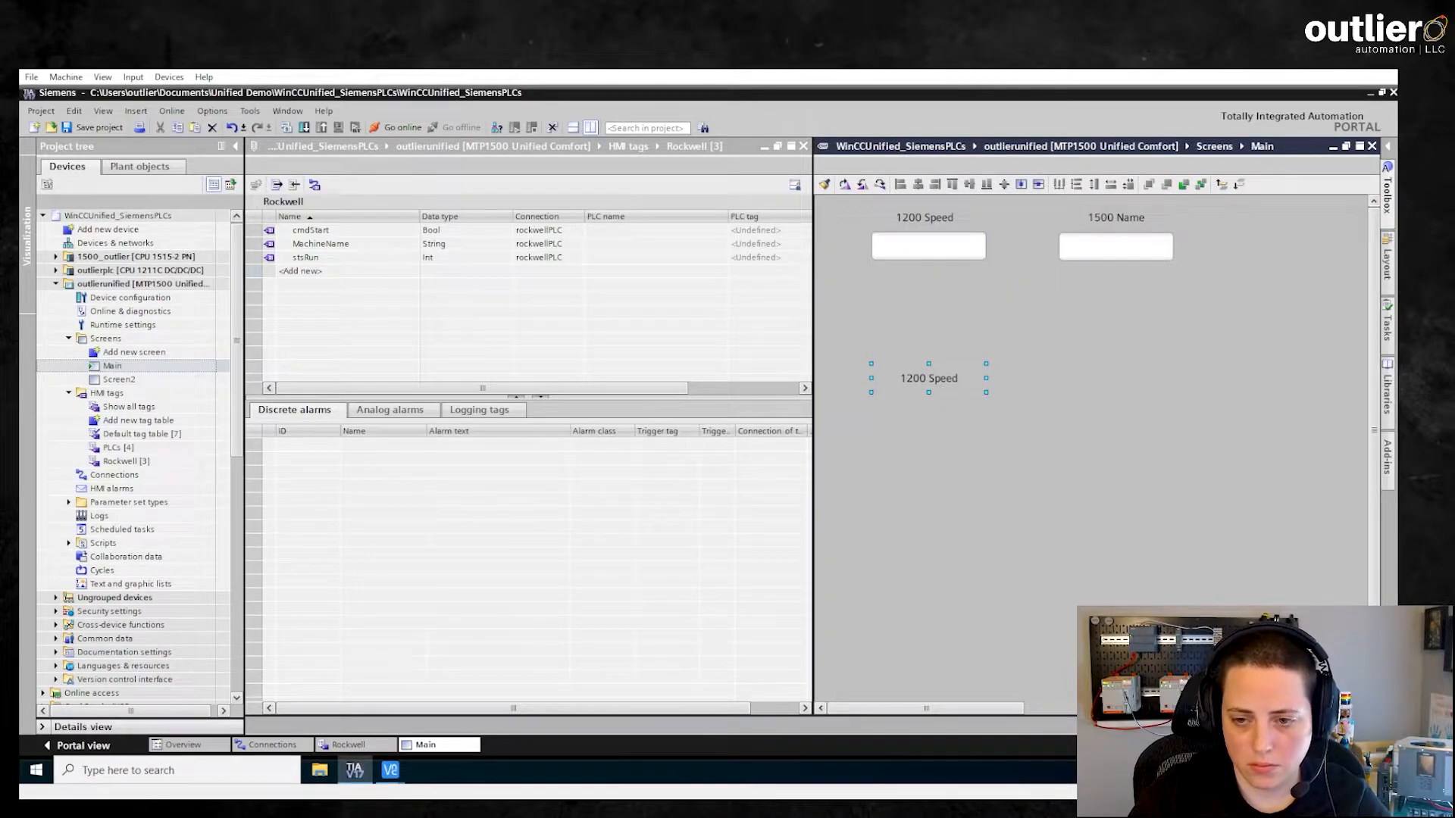
{"action": "left_click", "coordinate": [392, 529]}
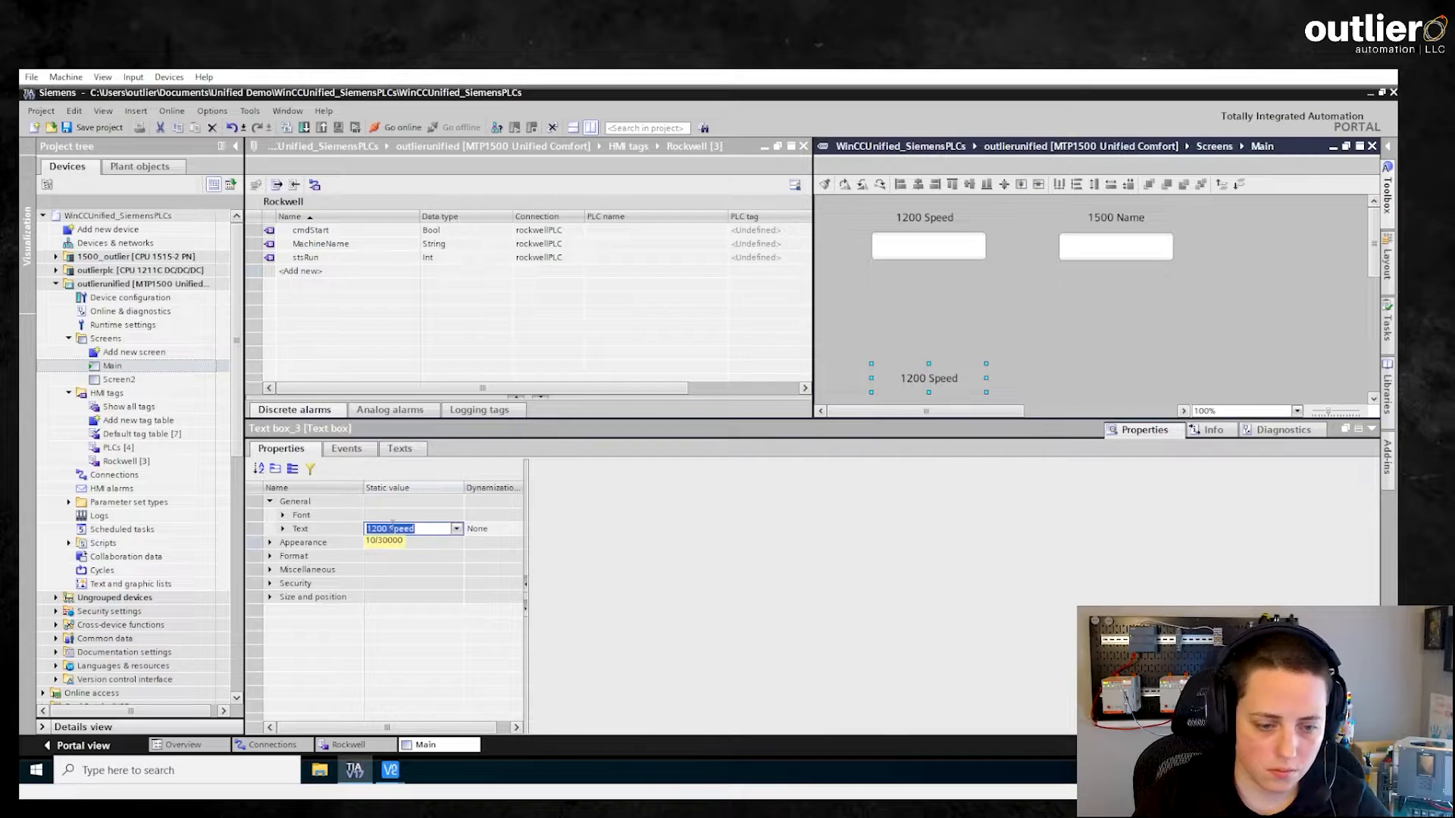
{"action": "type", "text": "Rockwell Tags"}
{"action": "key", "text": "Return"}
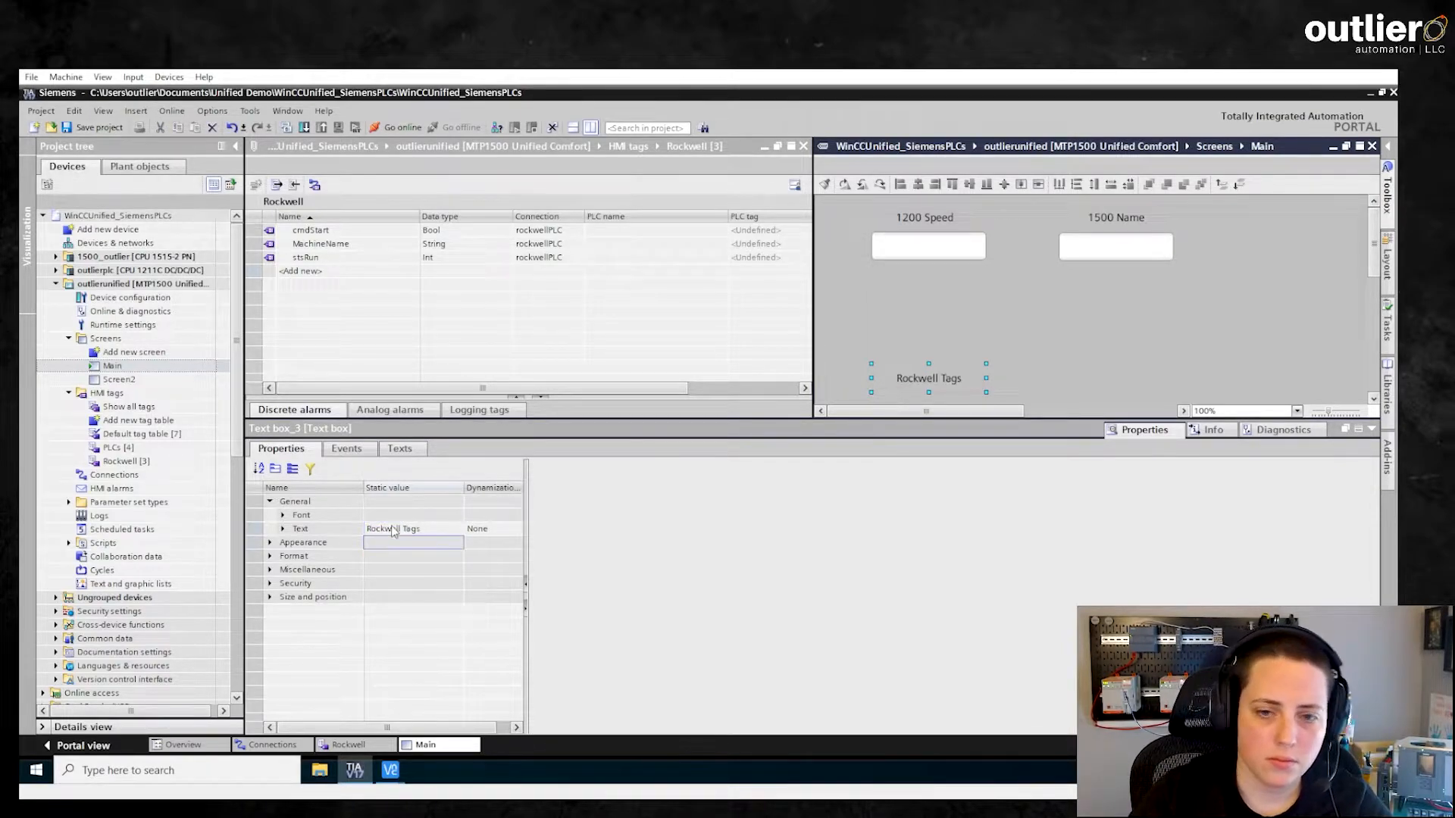
Place IO fields for the MachineName and stsRun tags one above the other beneath the Rockwell Tags label.
{"action": "left_click", "coordinate": [1373, 430]}
{"action": "left_click_drag", "start_coordinate": [280, 246], "coordinate": [893, 421]}
{"action": "left_click_drag", "start_coordinate": [270, 261], "coordinate": [881, 455]}
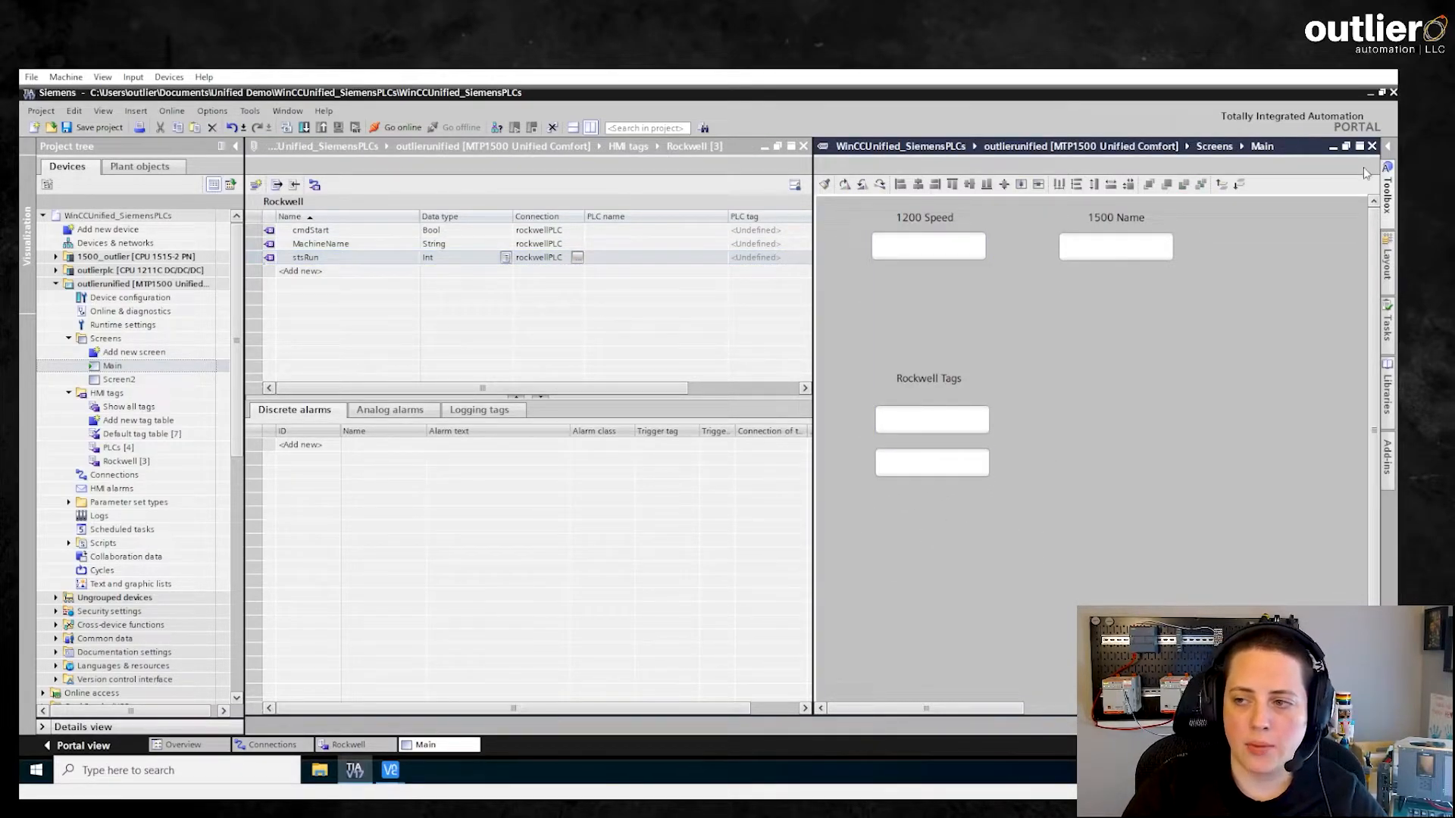
Add a button to the Main screen beside the MachineName IO field.
{"action": "left_click", "coordinate": [1387, 189]}
{"action": "left_click", "coordinate": [1282, 411]}
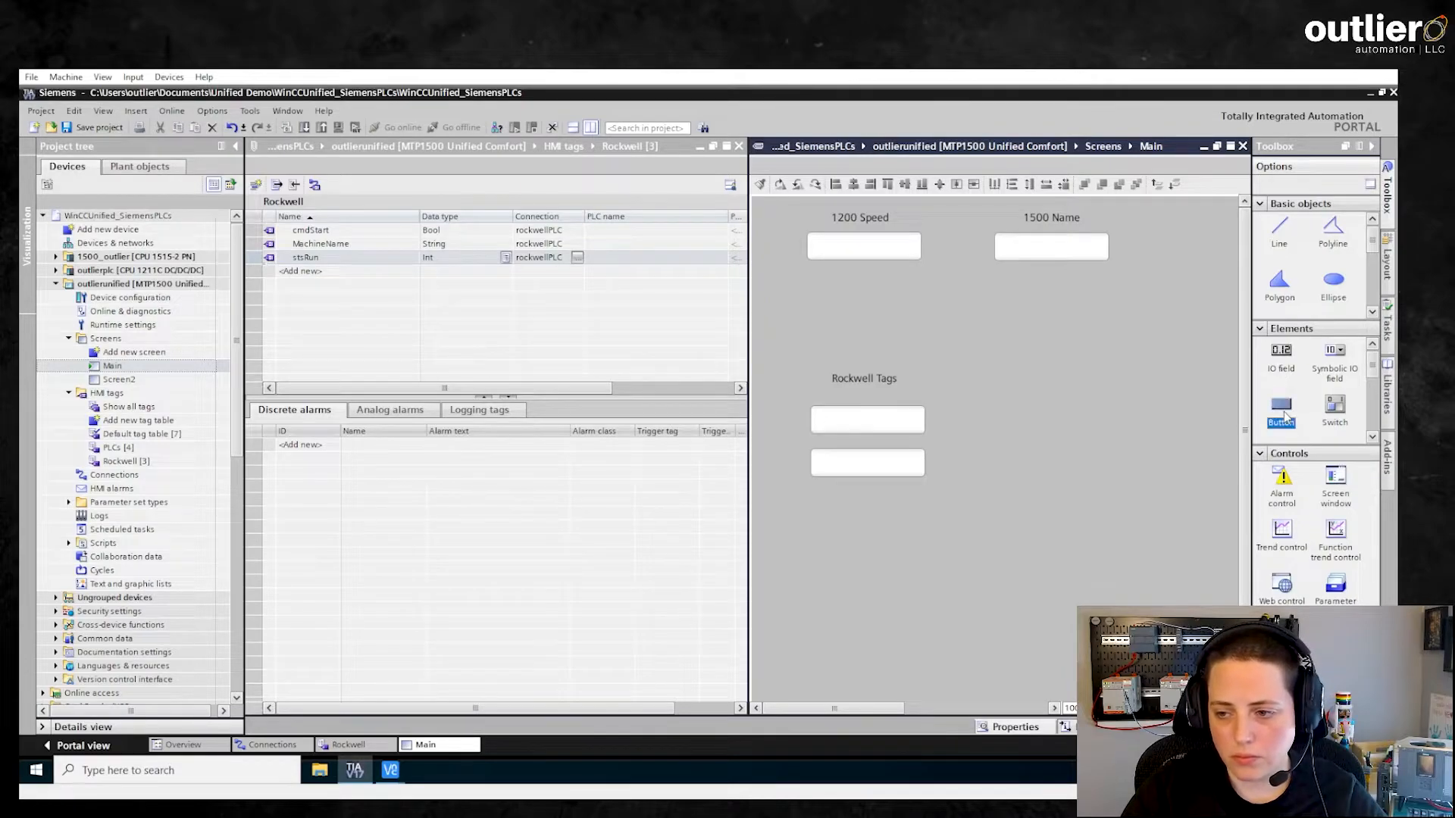
{"action": "left_click", "coordinate": [982, 404]}
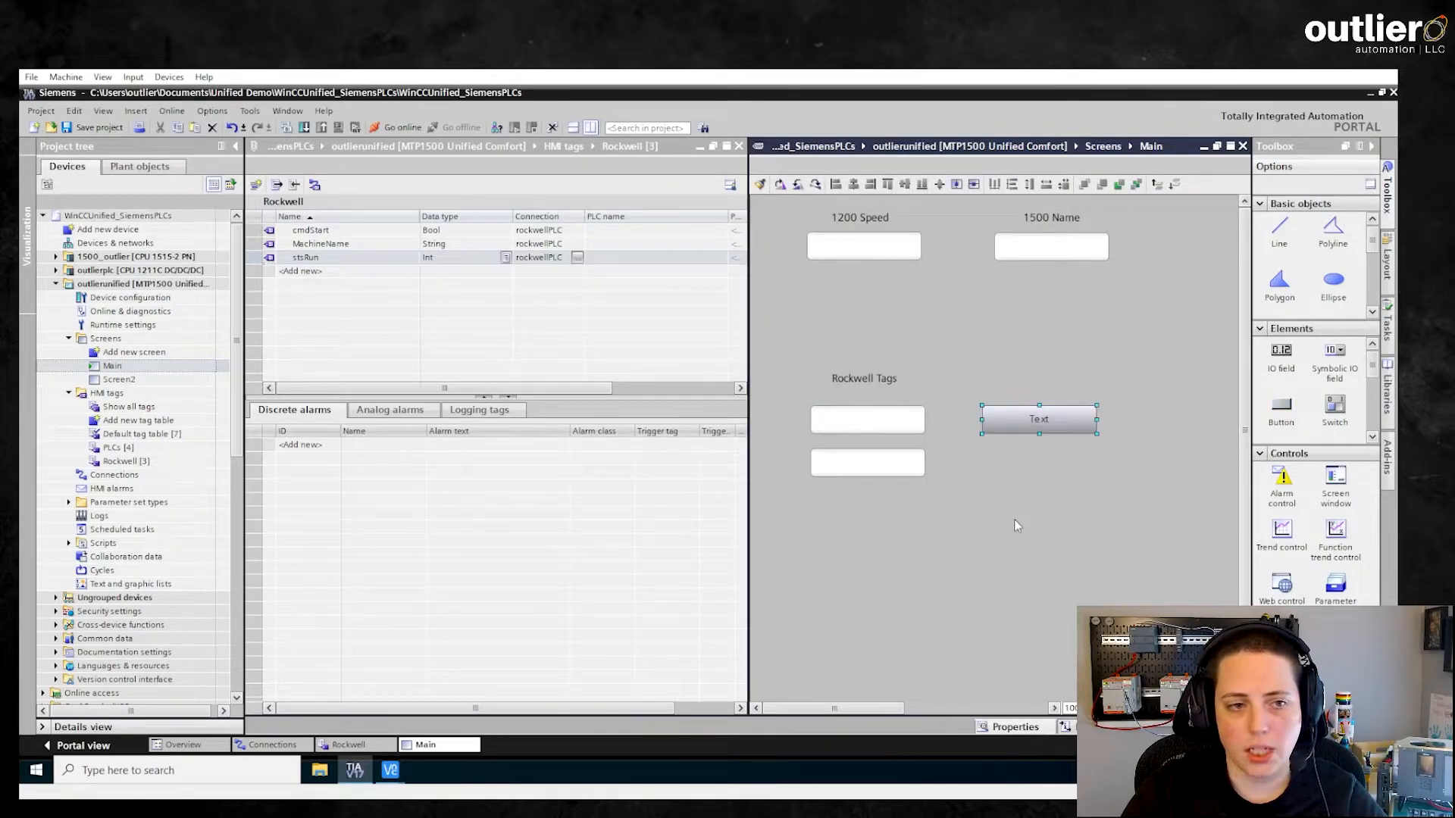
Return to a single editor view of the Main screen and set the new button's text to Start Machine.
{"action": "left_click", "coordinate": [1012, 729]}
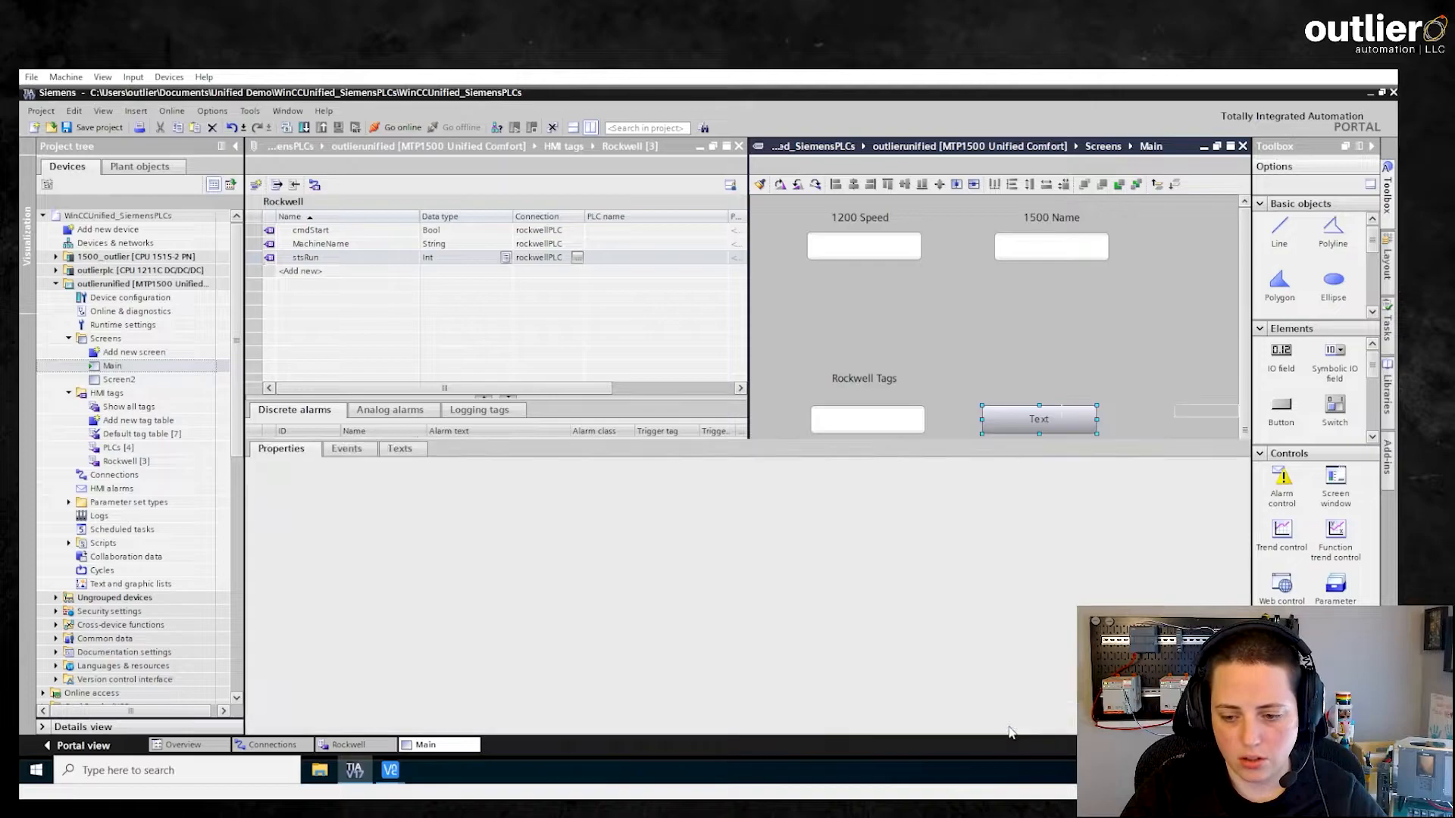
{"action": "left_click_drag", "start_coordinate": [1245, 236], "coordinate": [1245, 288]}
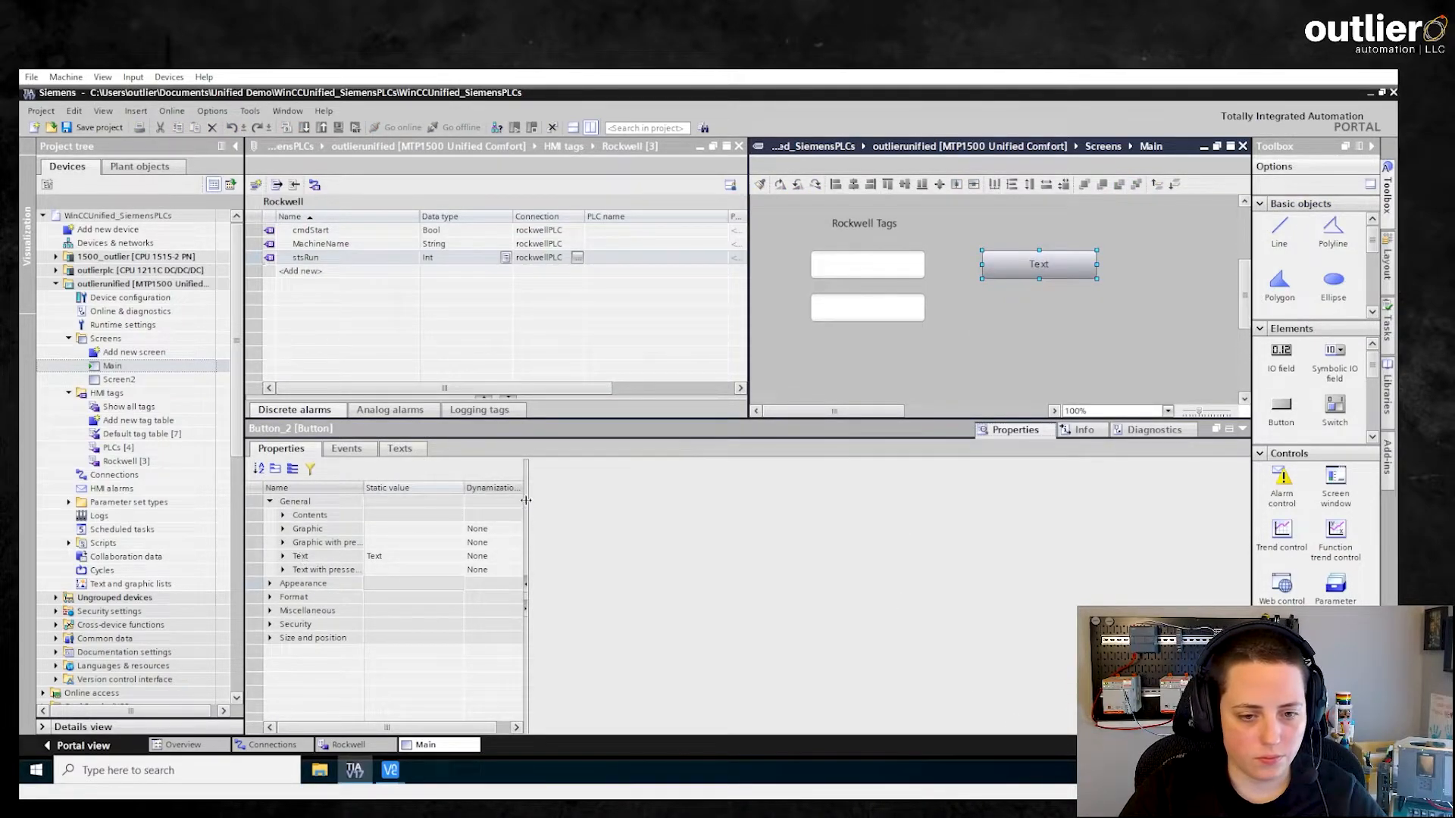
{"action": "left_click_drag", "start_coordinate": [799, 523], "coordinate": [871, 524]}
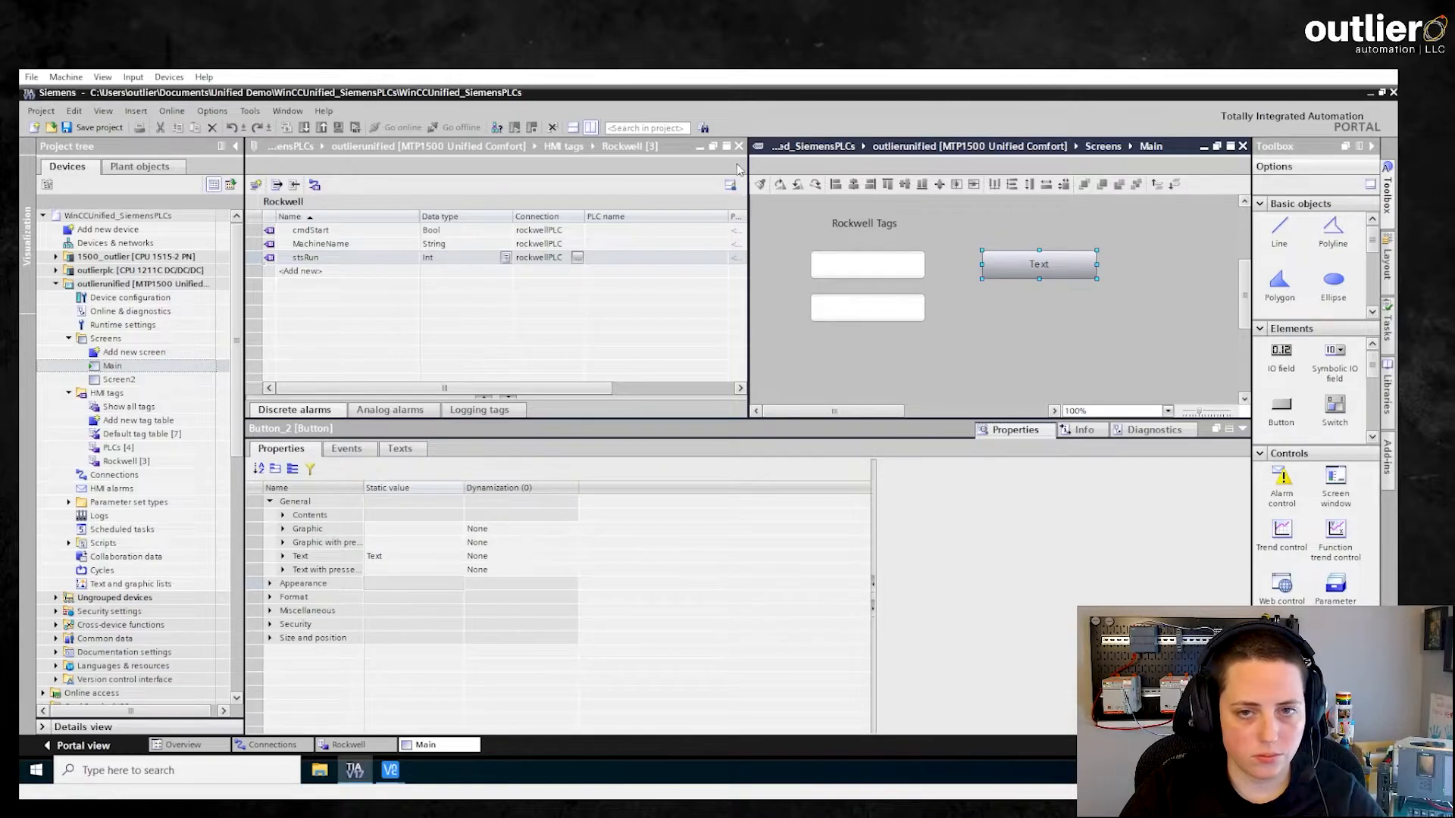
{"action": "left_click", "coordinate": [591, 128]}
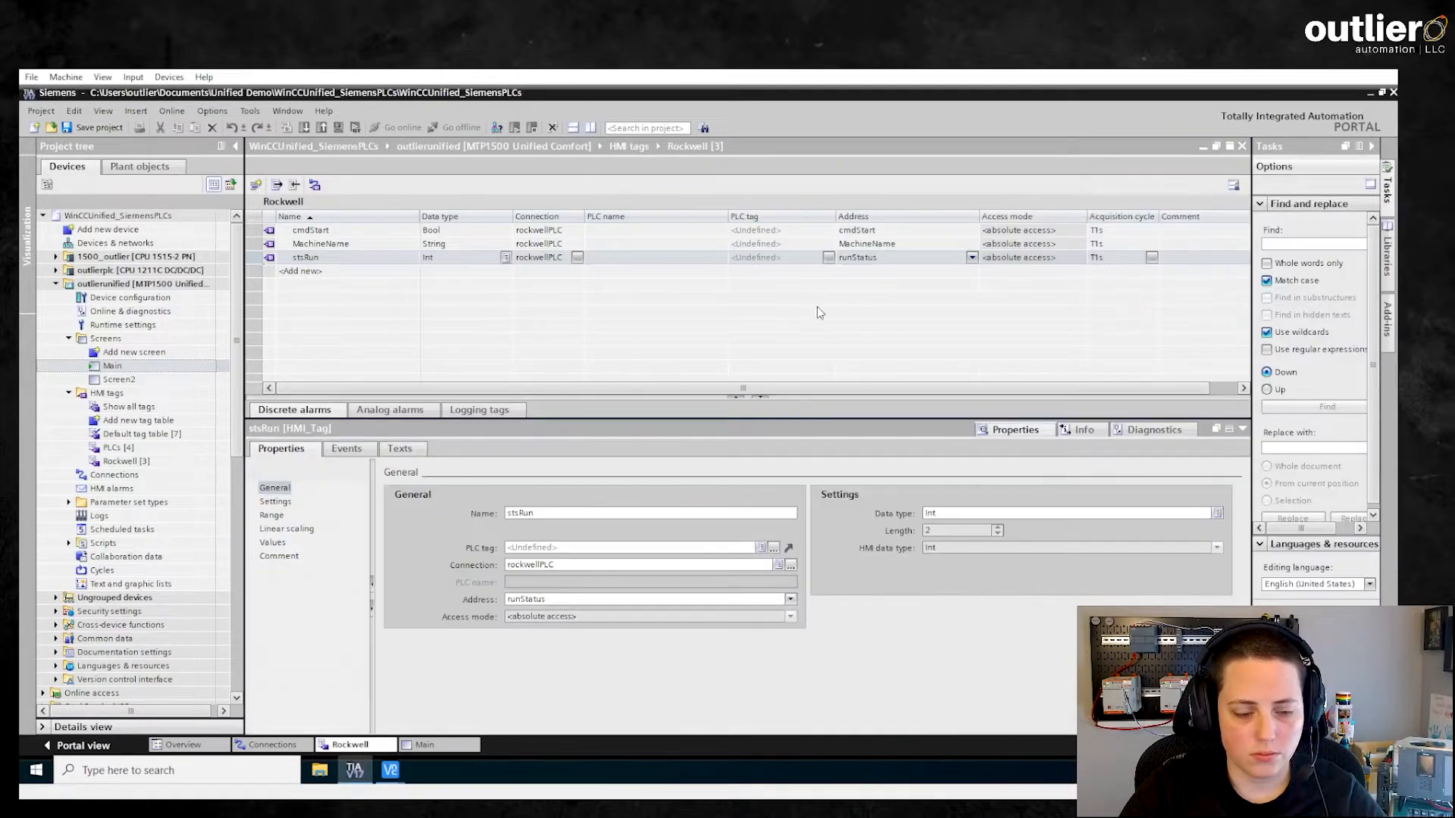
{"action": "left_click", "coordinate": [465, 747]}
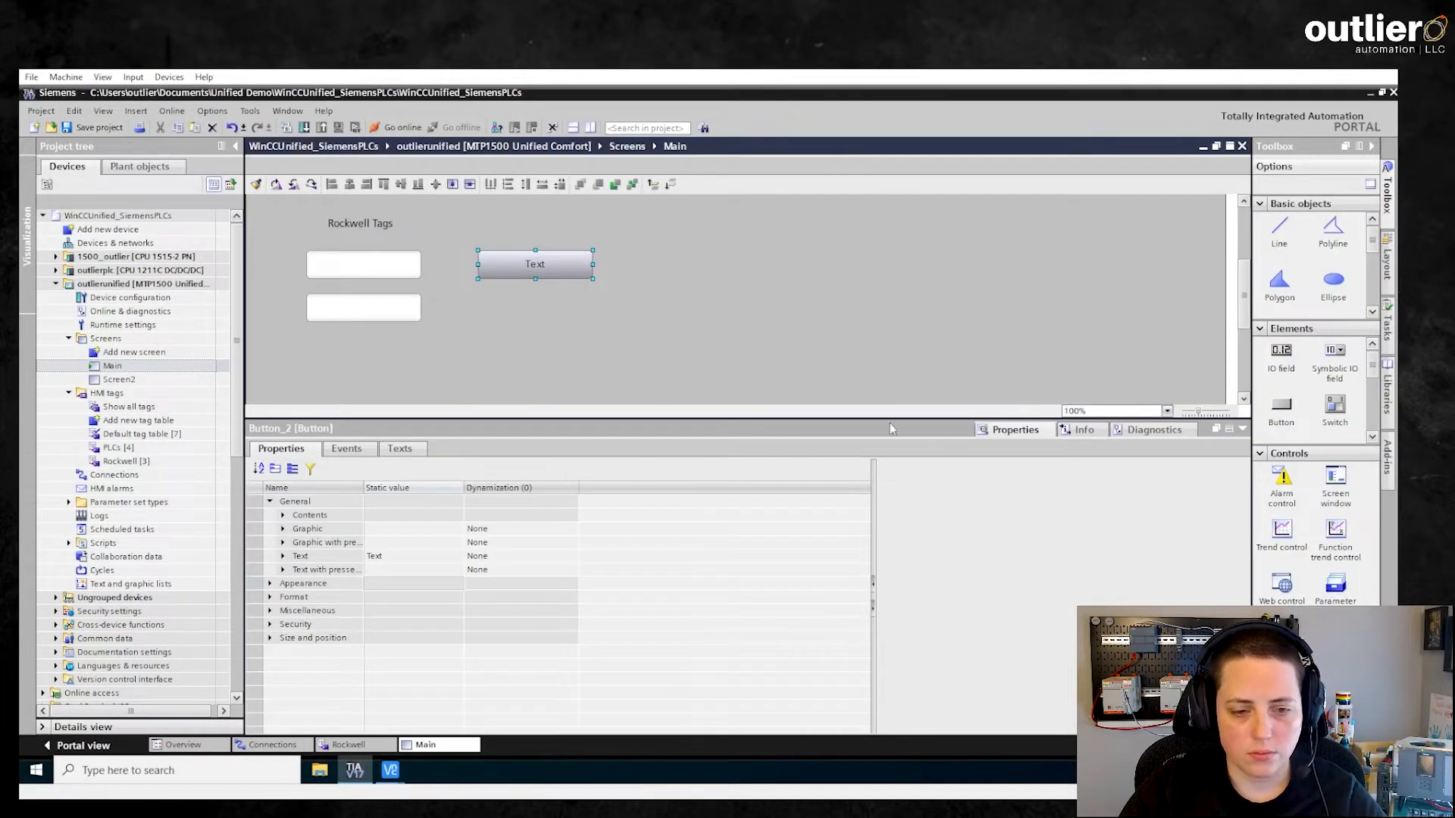
{"action": "left_click", "coordinate": [400, 556]}
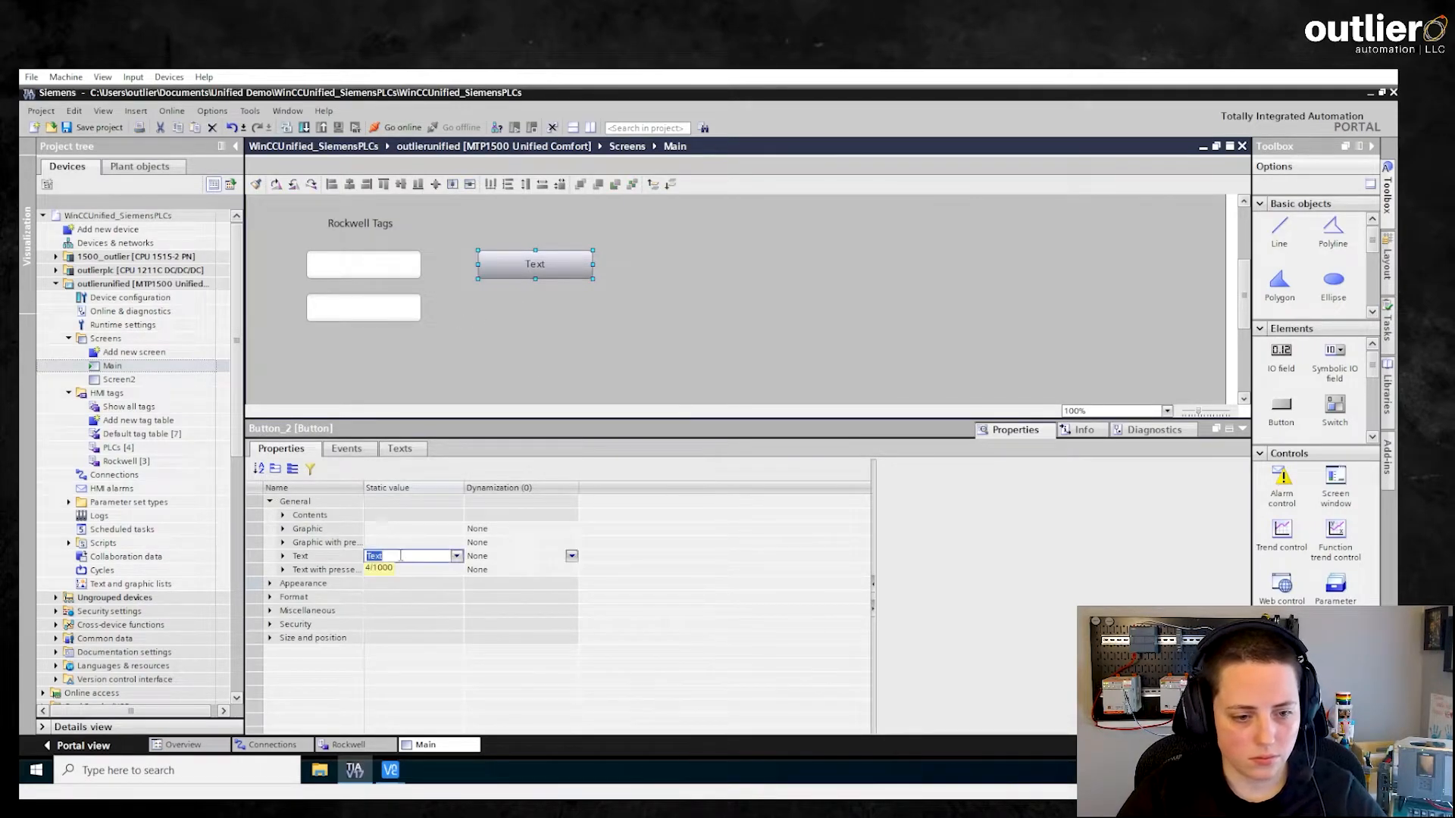
{"action": "type", "text": "Start Machine"}
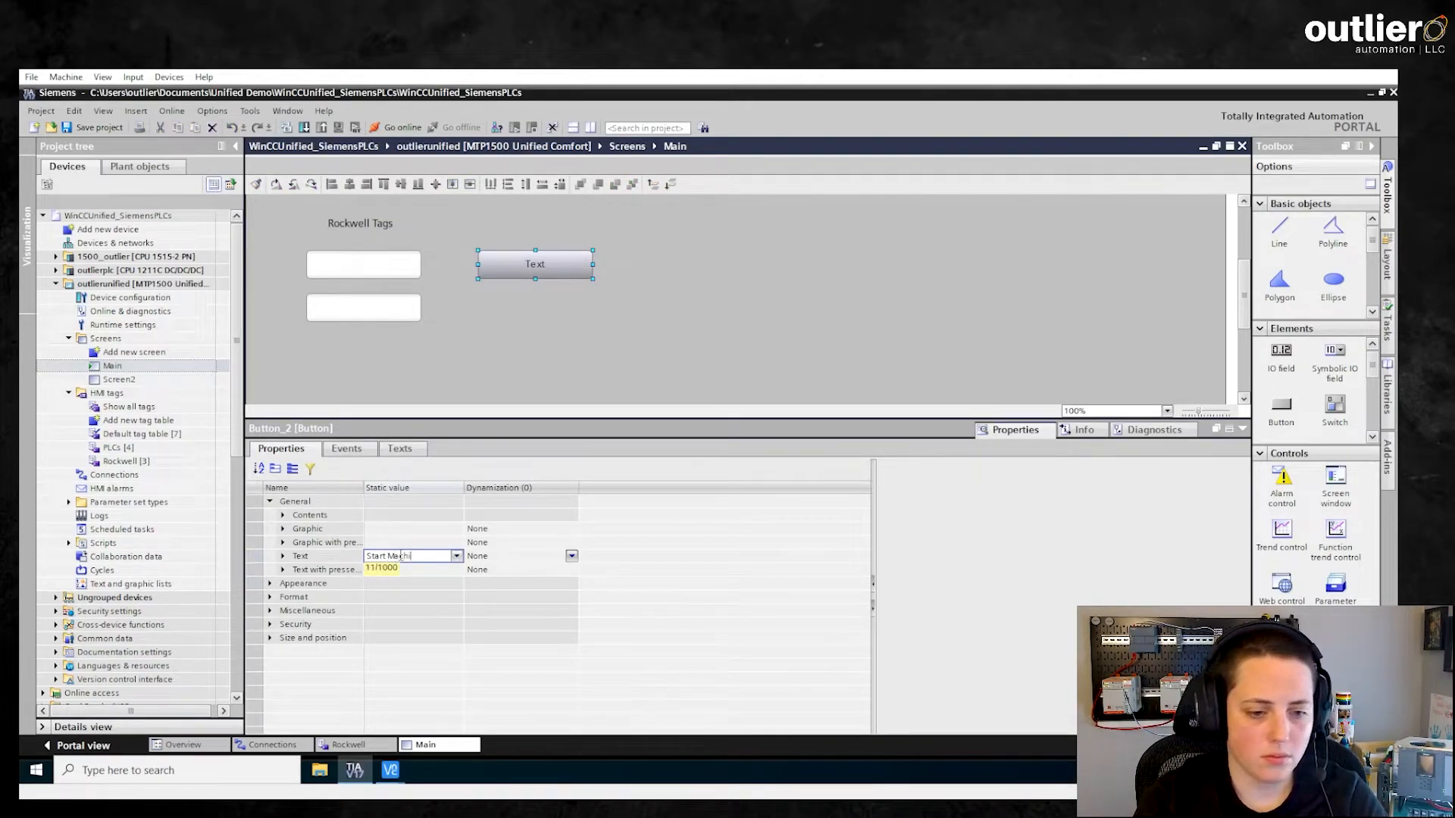
{"action": "key", "text": "Return"}
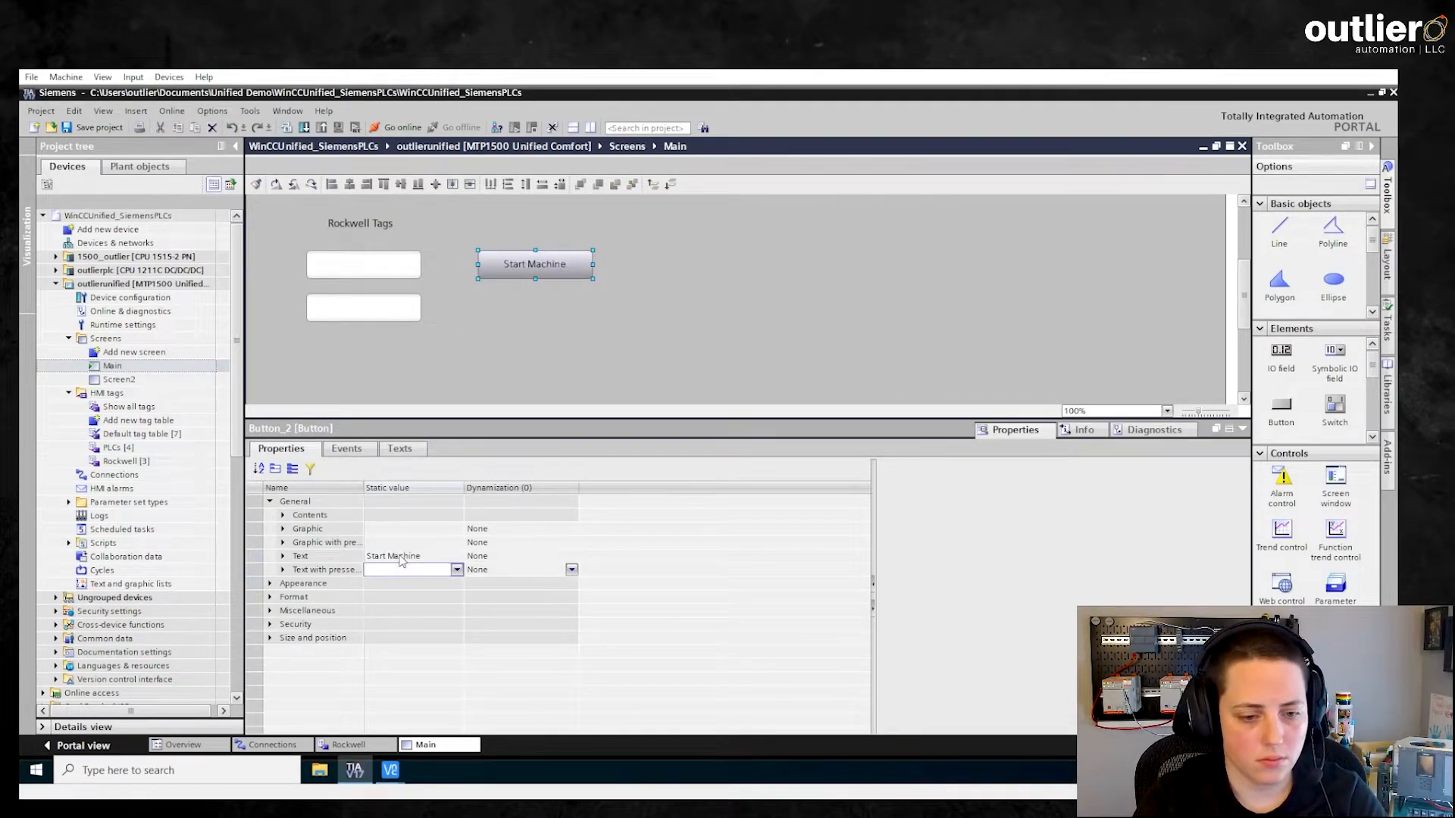
Add the SetTagValue function to the Press event of the Start Machine button.
{"action": "left_click", "coordinate": [346, 449]}
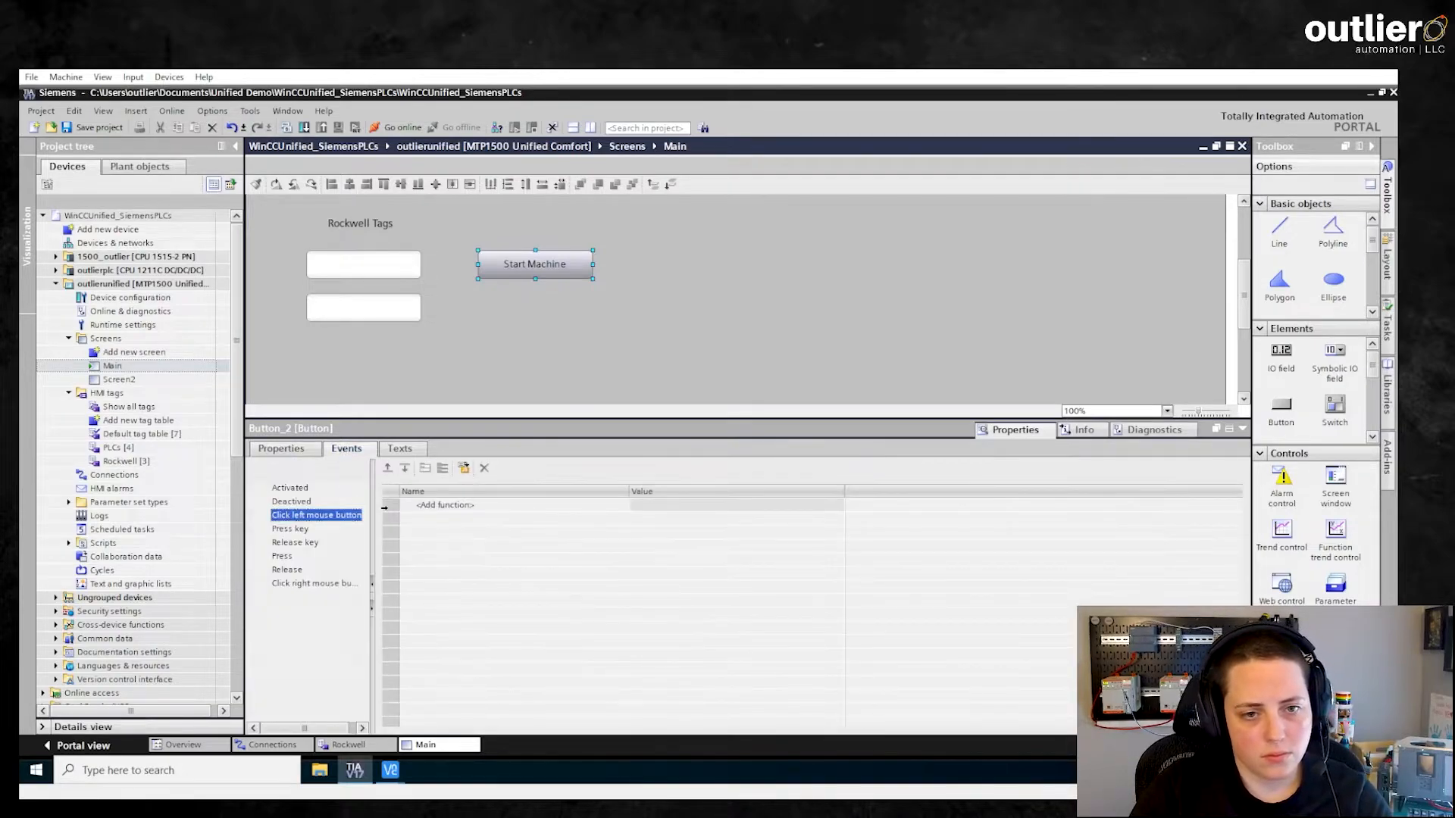
{"action": "left_click", "coordinate": [287, 558]}
{"action": "left_click", "coordinate": [567, 506]}
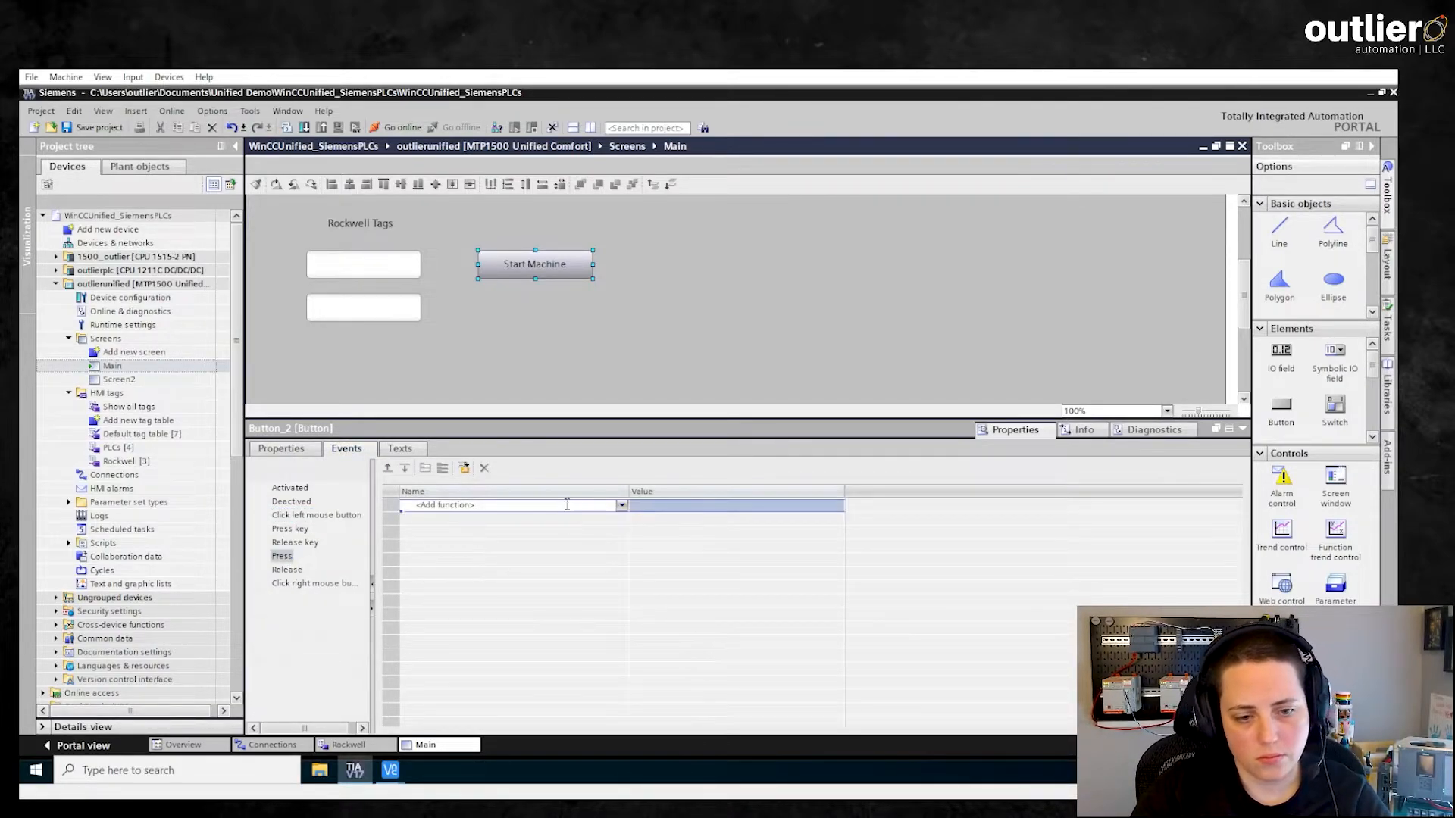
{"action": "left_click", "coordinate": [619, 505]}
{"action": "scroll", "coordinate": [606, 521], "scroll_direction": "down", "scroll_amount": 3}
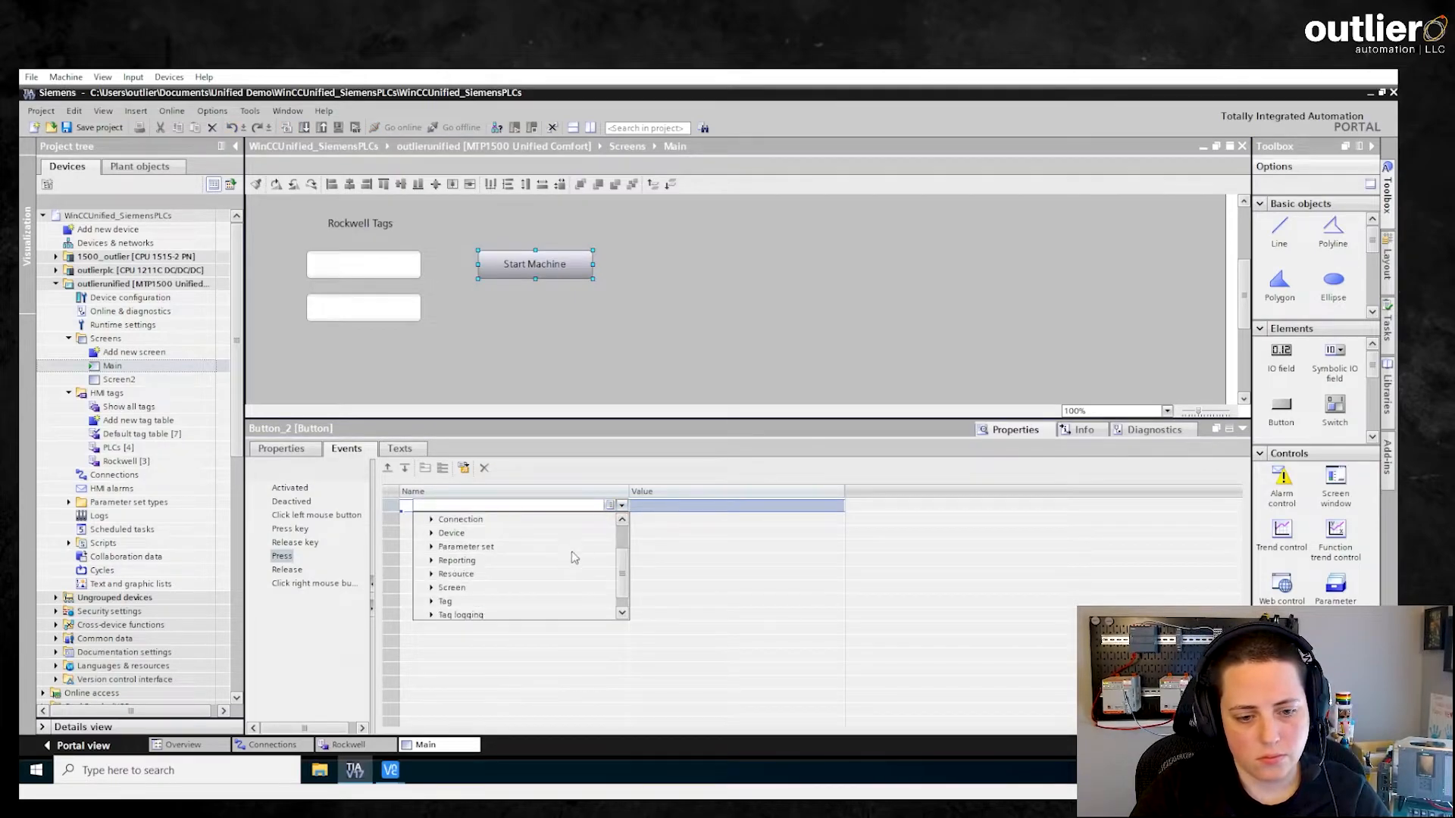
{"action": "left_click", "coordinate": [431, 601]}
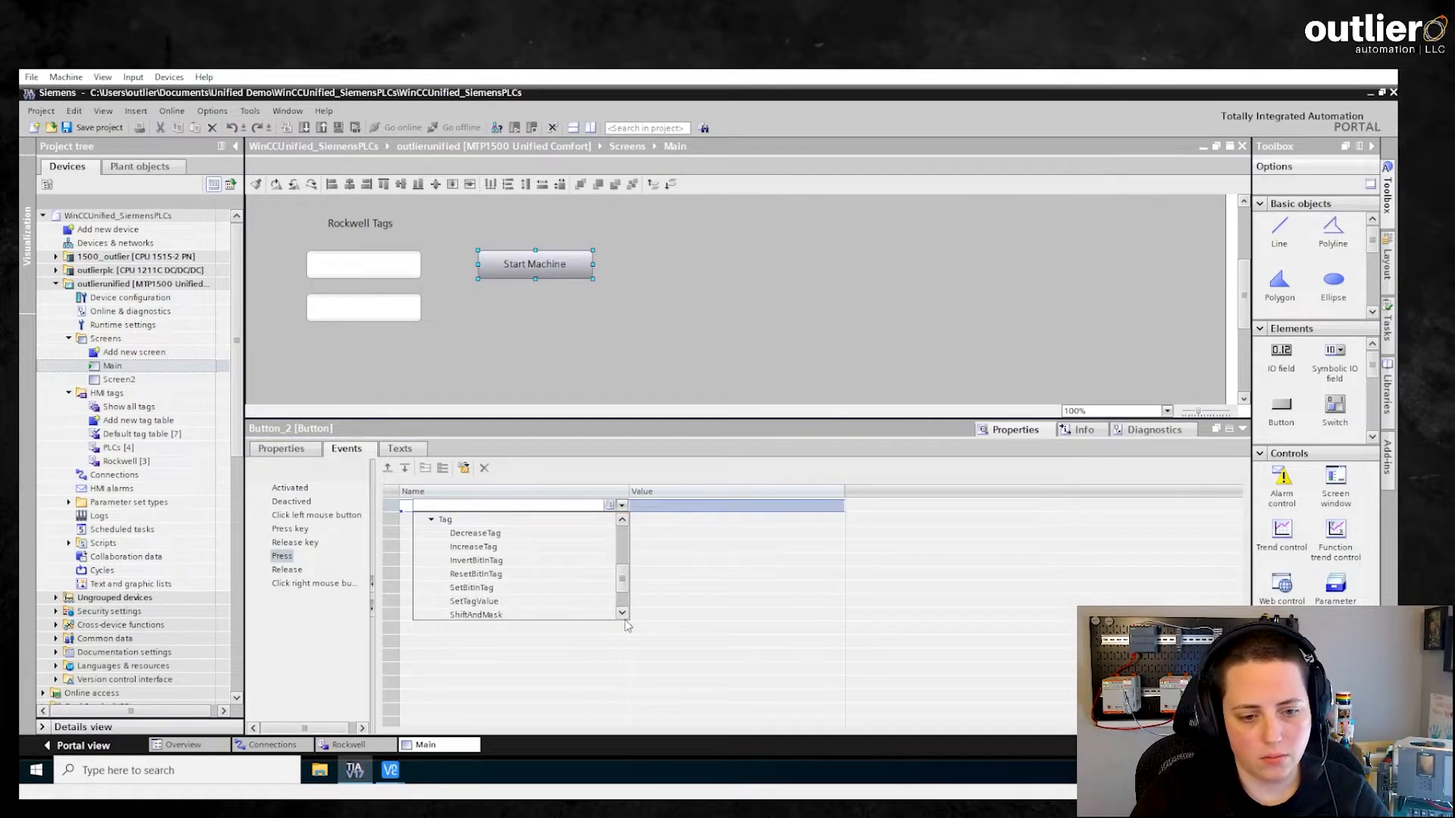
{"action": "scroll", "coordinate": [625, 580], "scroll_direction": "down", "scroll_amount": 2}
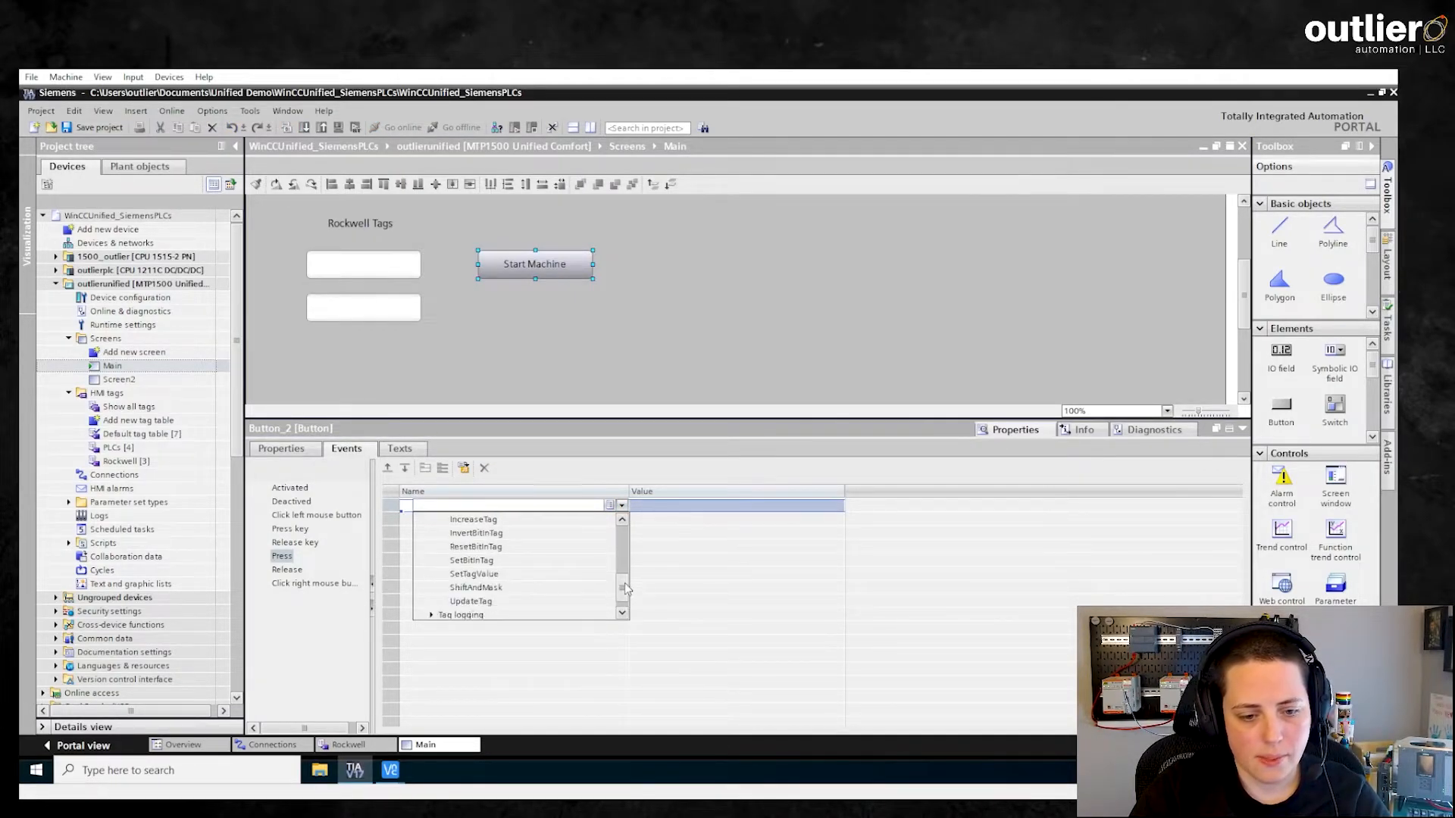
{"action": "left_click", "coordinate": [491, 575]}
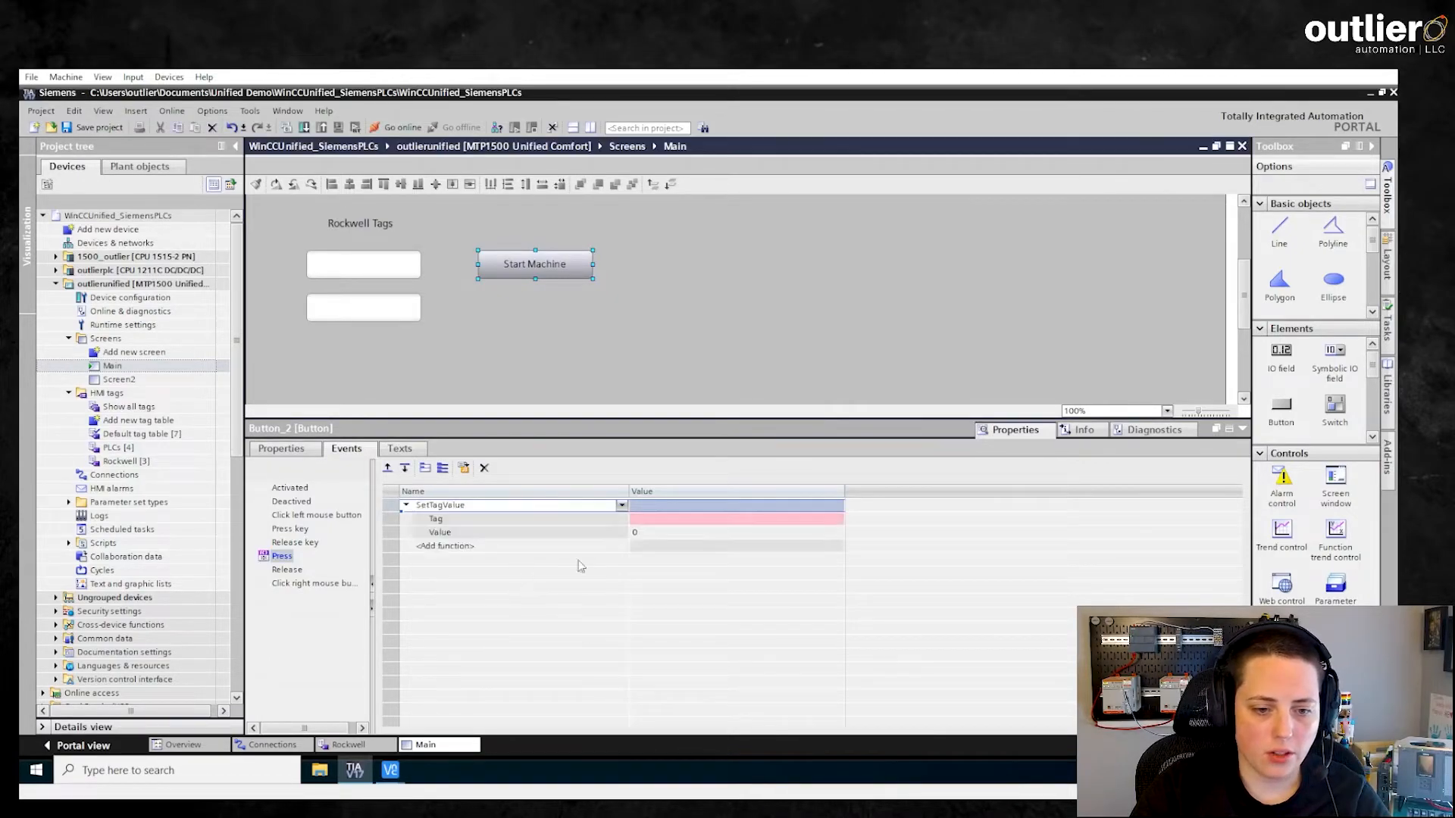
Assign the Rockwell table's cmdStart tag to the SetTagValue function of the Press event and set its value to 1.
{"action": "left_click", "coordinate": [695, 522]}
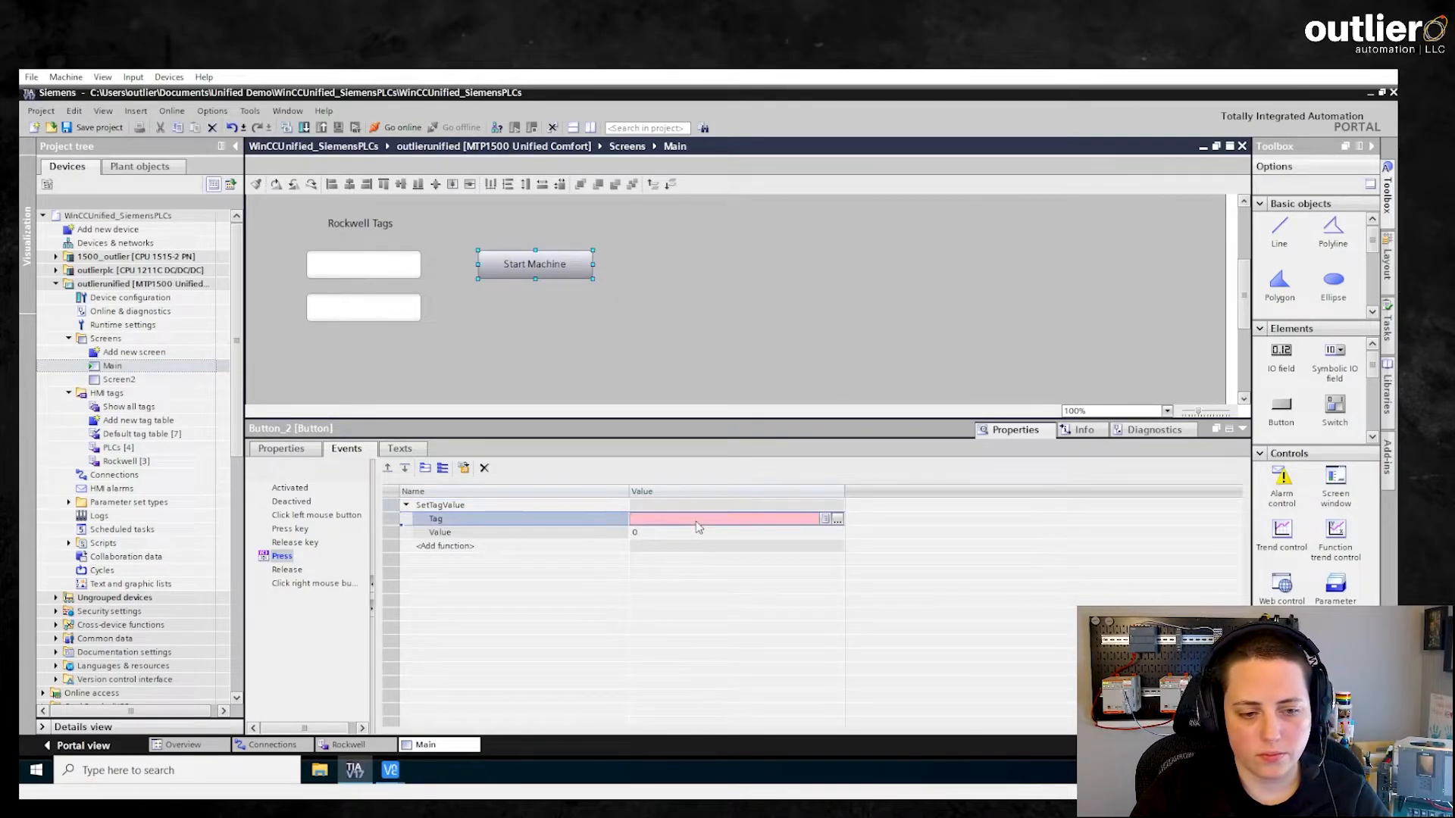
{"action": "left_click", "coordinate": [837, 519]}
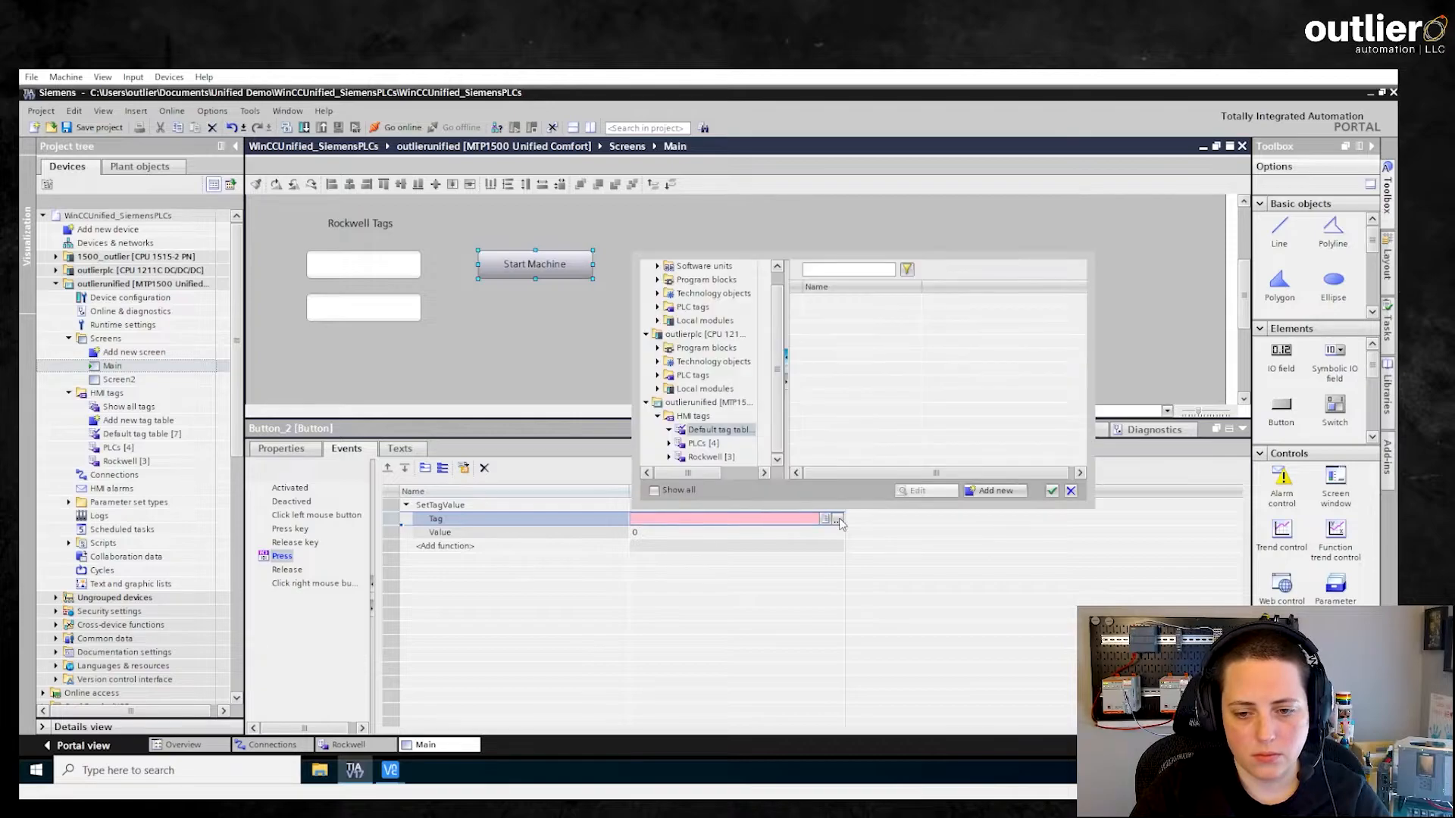
{"action": "left_click", "coordinate": [701, 457]}
{"action": "left_click", "coordinate": [837, 301]}
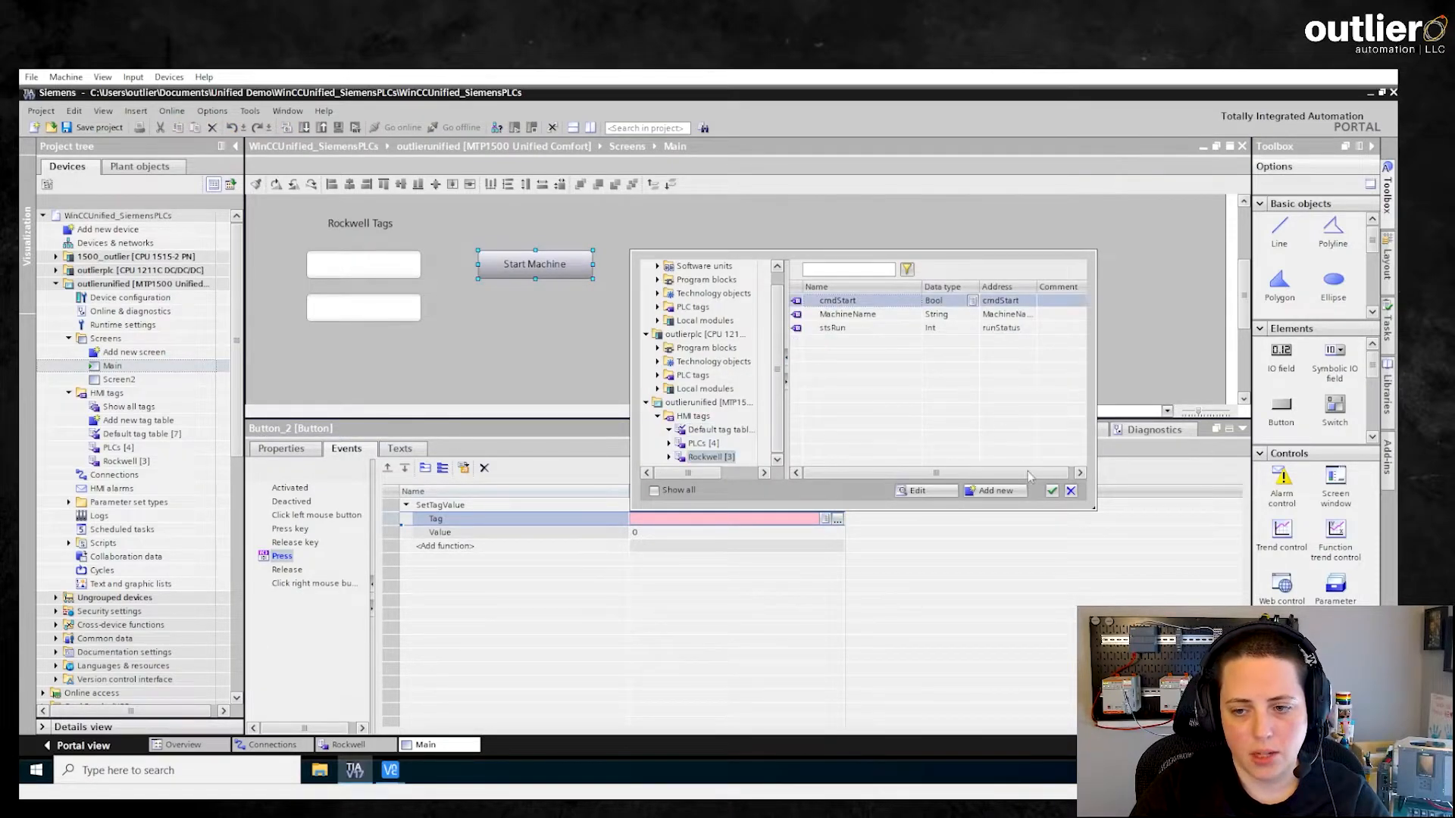
{"action": "left_click", "coordinate": [1052, 492]}
{"action": "left_click", "coordinate": [702, 532]}
{"action": "type", "text": "1"}
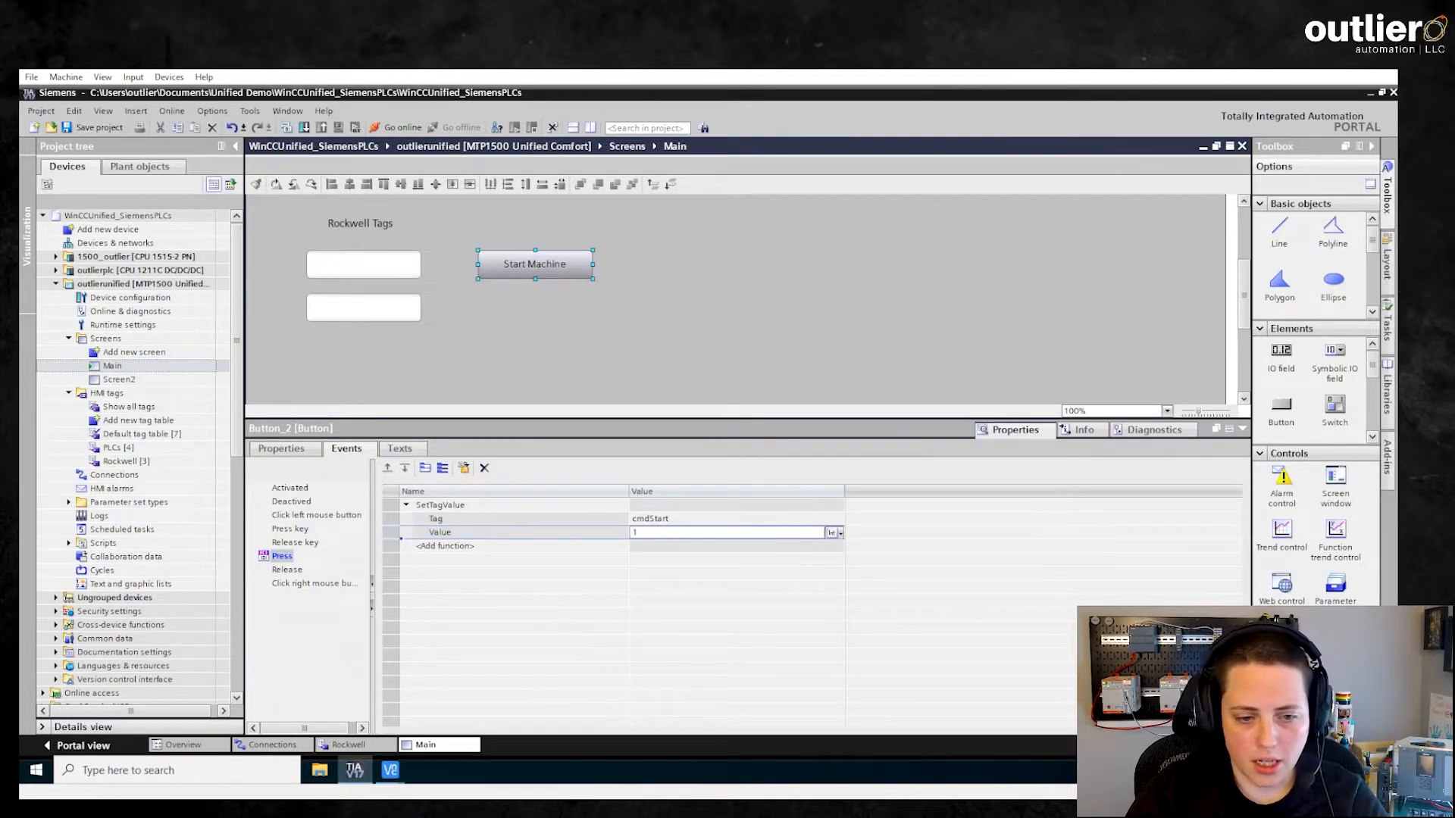
Add a tag function to the Start Machine button's Release event and assign the cmdStart tag to it.
{"action": "left_click", "coordinate": [288, 571]}
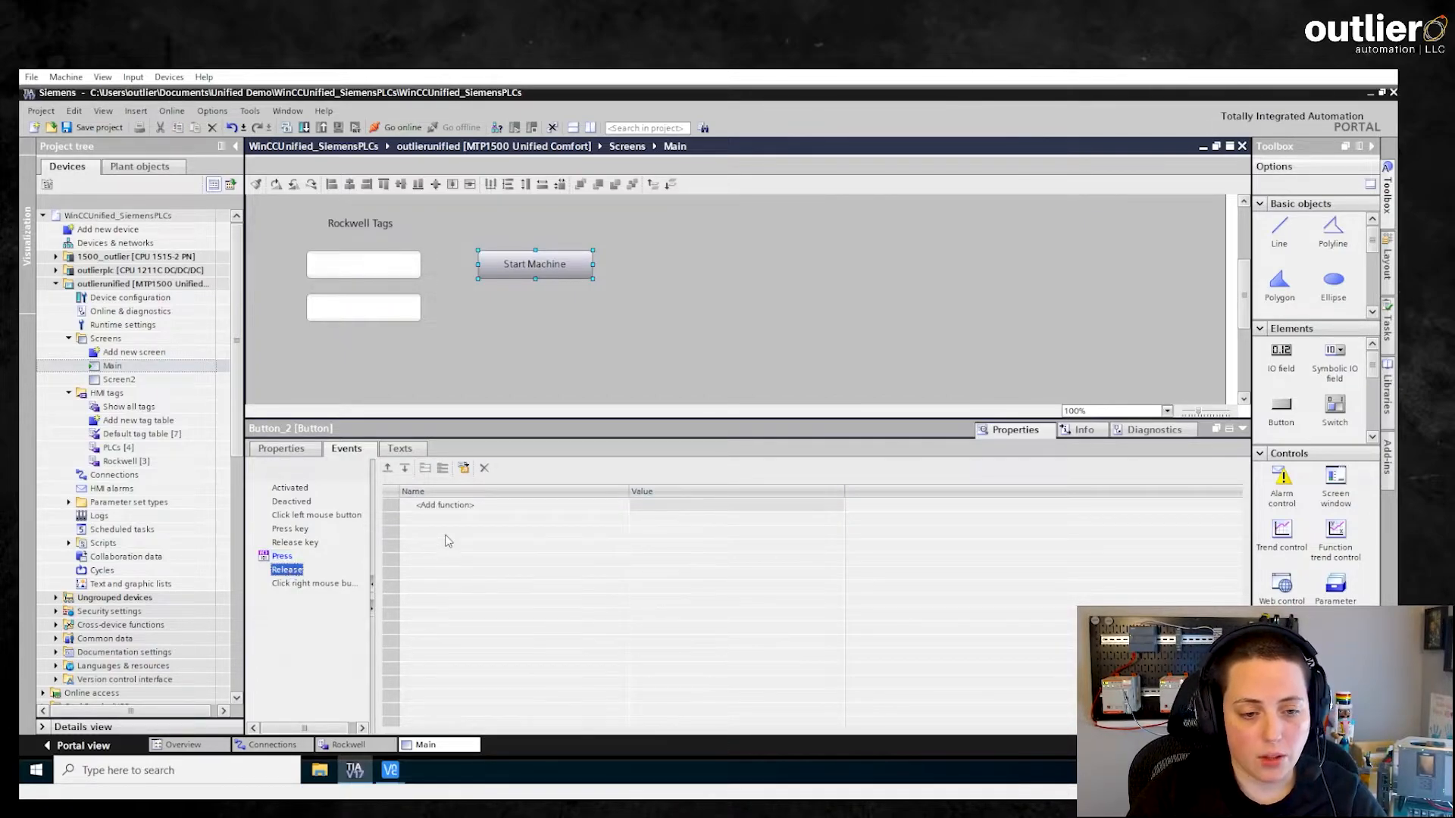
{"action": "left_click", "coordinate": [491, 506]}
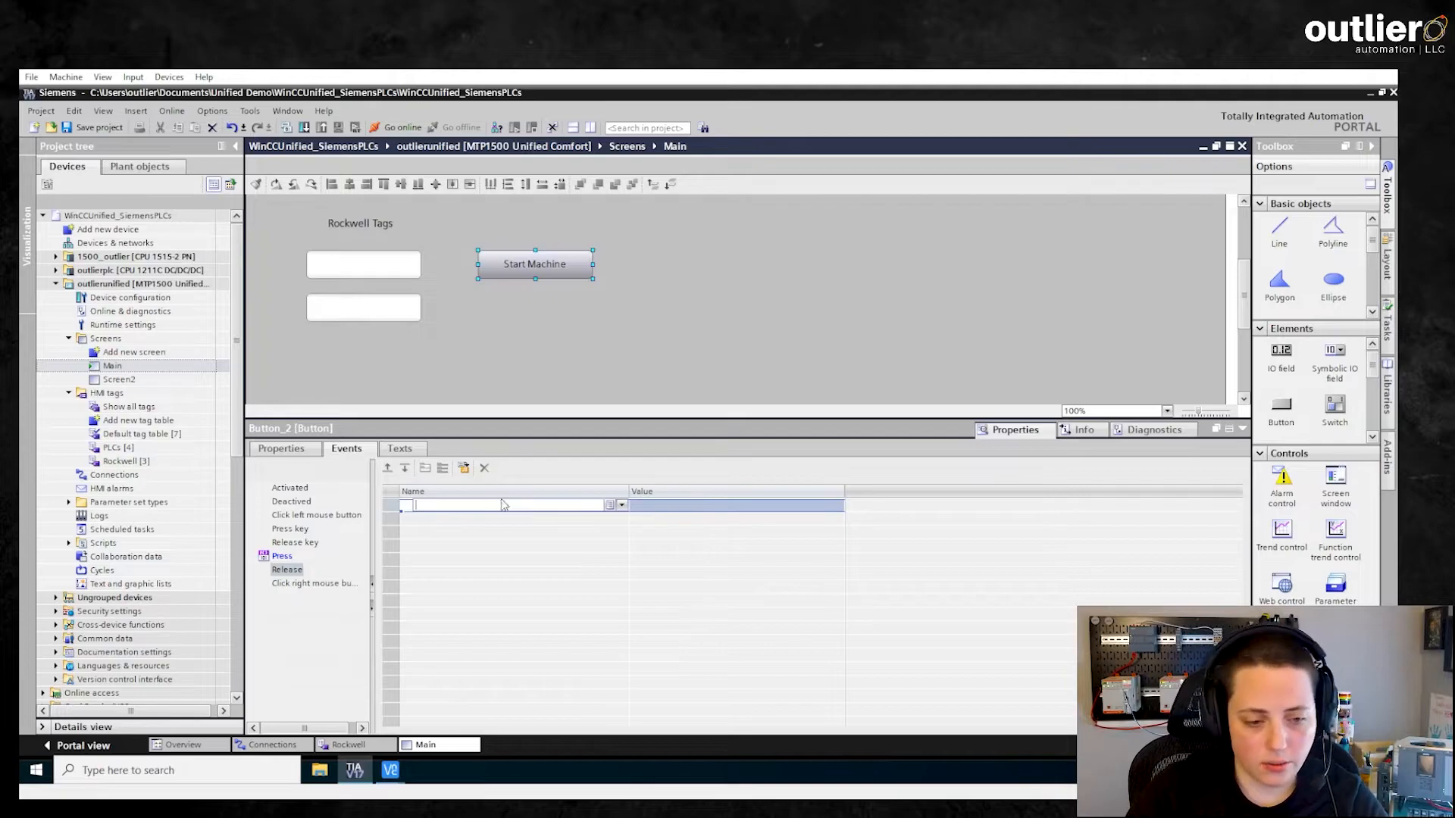
{"action": "left_click", "coordinate": [623, 505]}
{"action": "left_click", "coordinate": [431, 603]}
{"action": "scroll", "coordinate": [432, 605], "scroll_direction": "down", "scroll_amount": 1}
{"action": "left_click", "coordinate": [468, 587]}
{"action": "left_click", "coordinate": [695, 519]}
{"action": "left_click", "coordinate": [837, 519]}
{"action": "double_click", "coordinate": [839, 301]}
Copy the Rockwell Tags label beside the MachineName IO field, shift that field to make room, and set the copy's text to Name.
{"action": "left_click", "coordinate": [409, 264]}
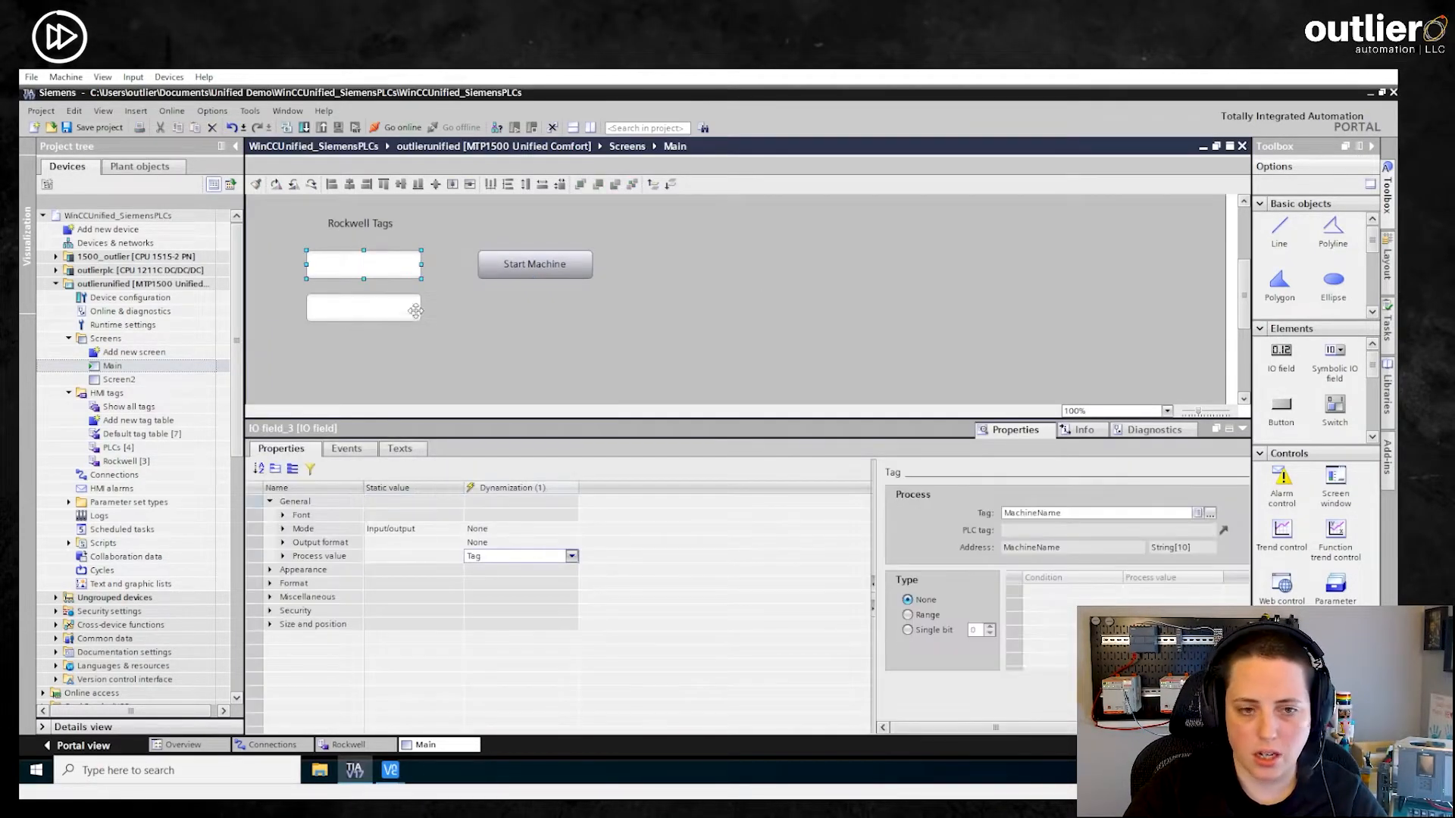
{"action": "left_click", "coordinate": [362, 224]}
{"action": "key", "text": "ctrl+c"}
{"action": "key", "text": "ctrl+v"}
{"action": "left_click_drag", "start_coordinate": [372, 237], "coordinate": [309, 270]}
{"action": "left_click_drag", "start_coordinate": [401, 265], "coordinate": [441, 265]}
{"action": "left_click", "coordinate": [303, 265]}
{"action": "left_click", "coordinate": [406, 528]}
{"action": "type", "text": "Name"}
Shift the stsRun IO field into line with the field above and add a copied label beside it with the text Status.
{"action": "left_click_drag", "start_coordinate": [381, 307], "coordinate": [420, 307]}
{"action": "left_click", "coordinate": [304, 265]}
{"action": "key", "text": "ctrl+c"}
{"action": "key", "text": "ctrl+v"}
{"action": "left_click", "coordinate": [398, 529]}
{"action": "type", "text": "Status"}
{"action": "key", "text": "Return"}
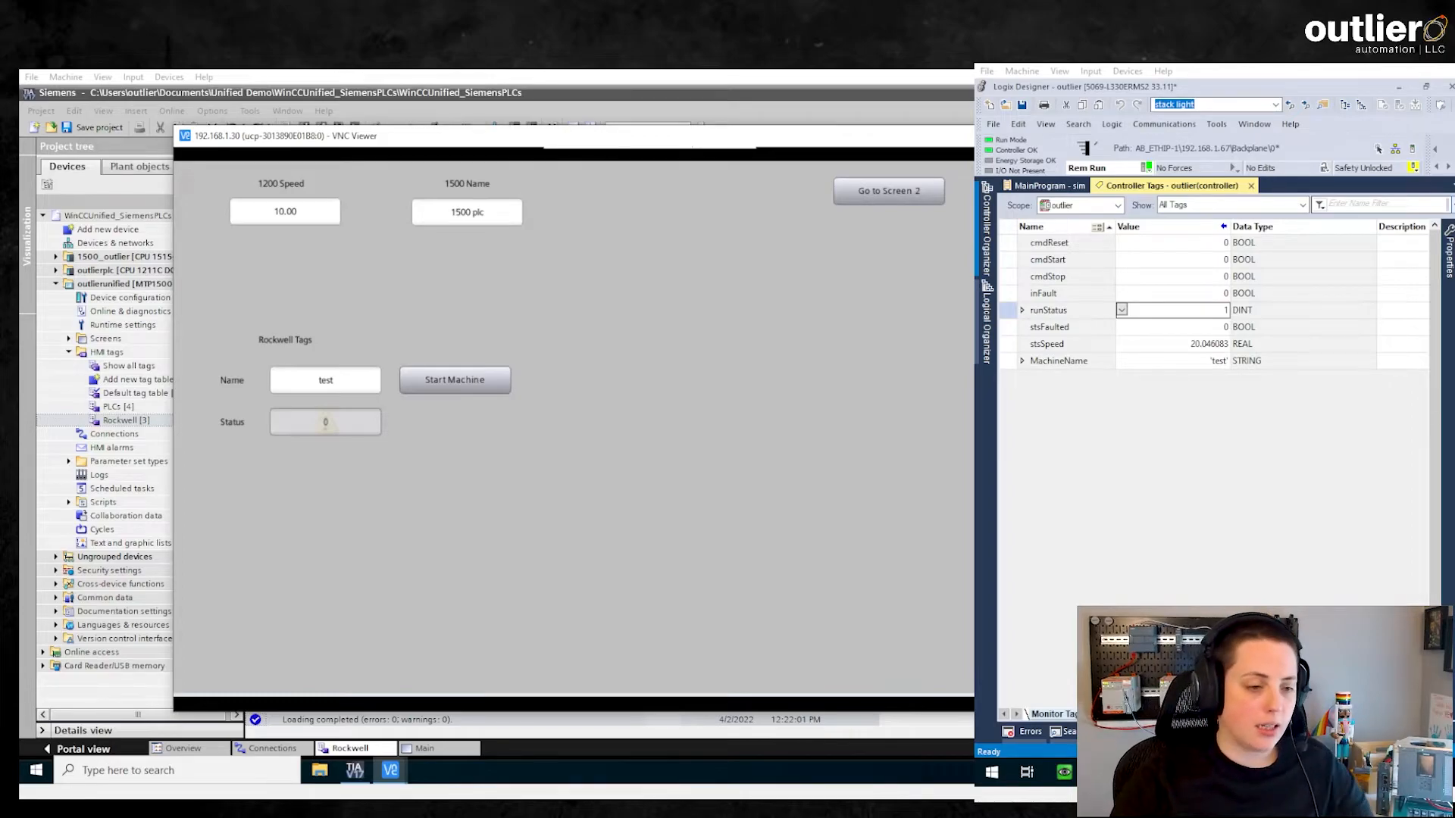
Switch back to TIA Portal and set the stsRun tag's data type to DInt, accepting the loss of online delta load.
{"action": "left_click", "coordinate": [354, 771]}
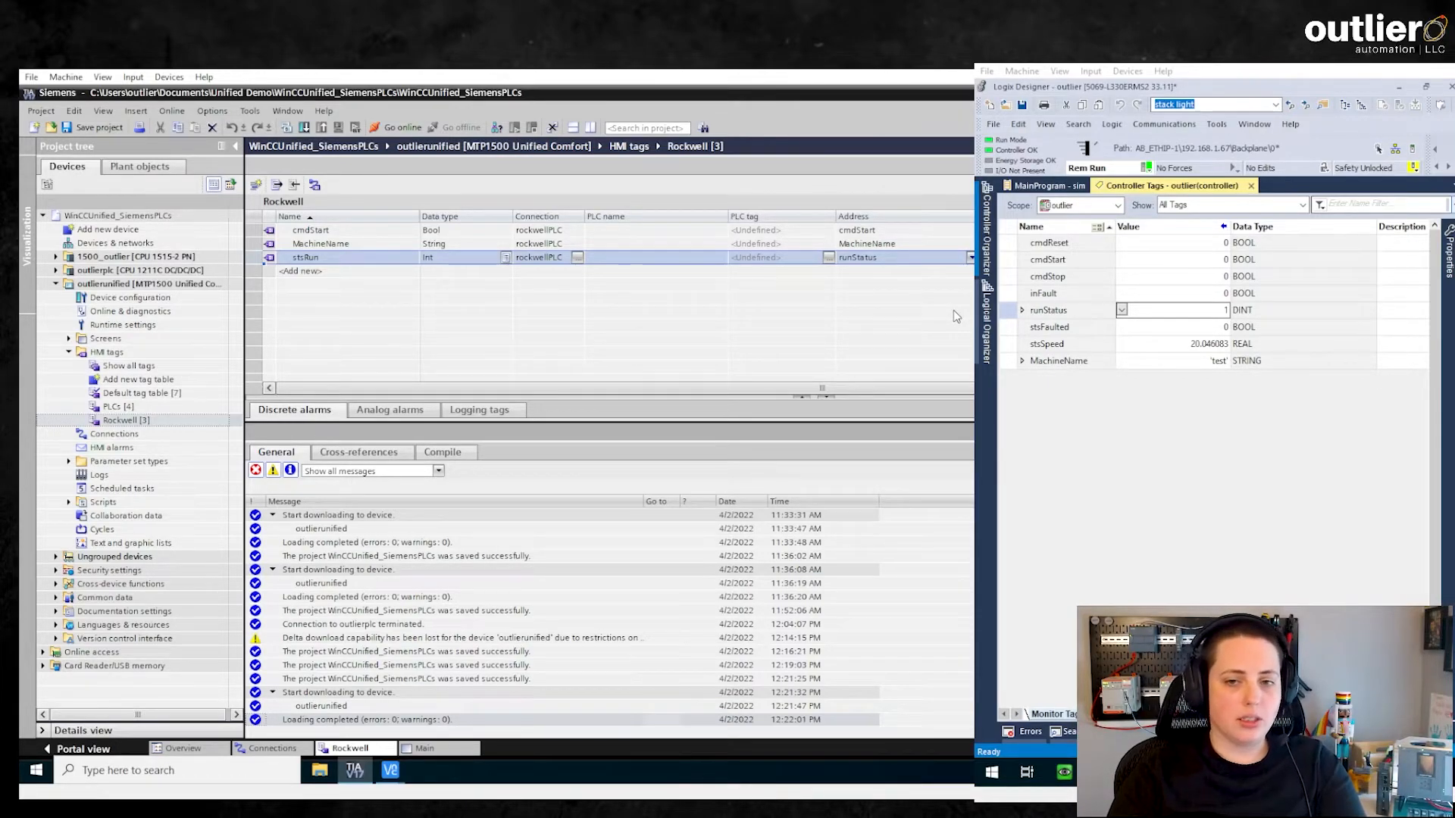
{"action": "left_click", "coordinate": [445, 258]}
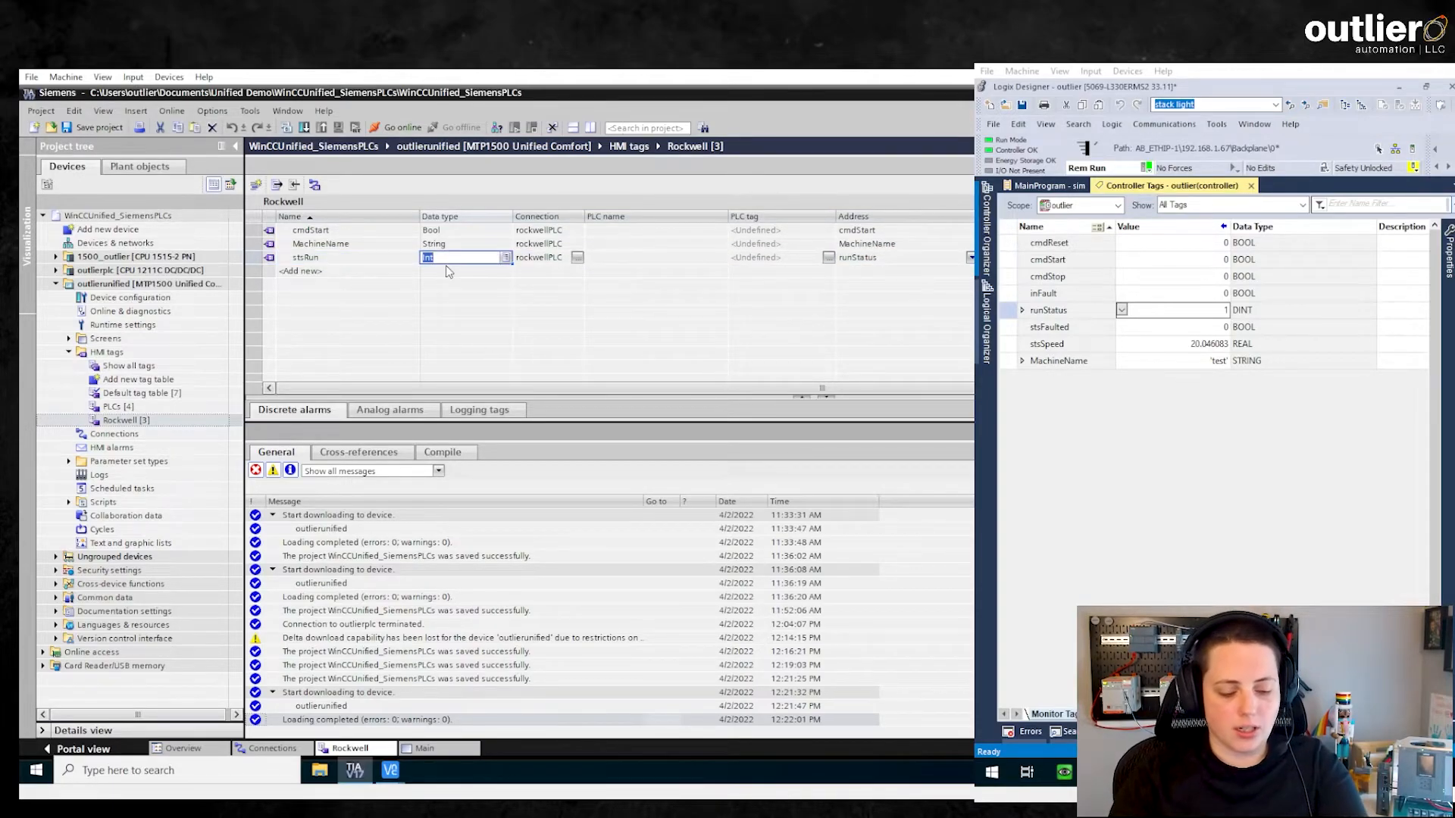
{"action": "type", "text": "DInt"}
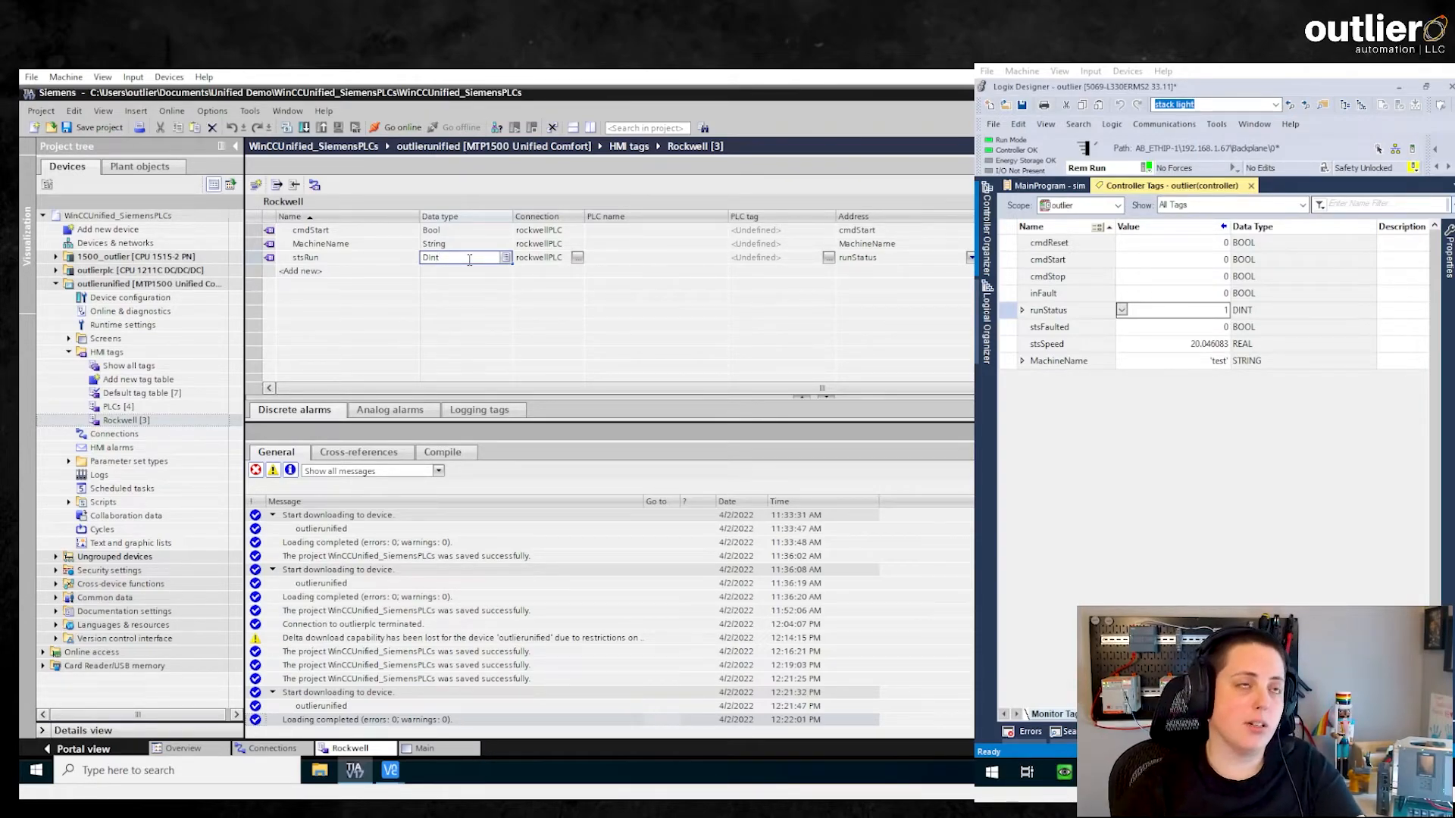
{"action": "key", "text": "Return"}
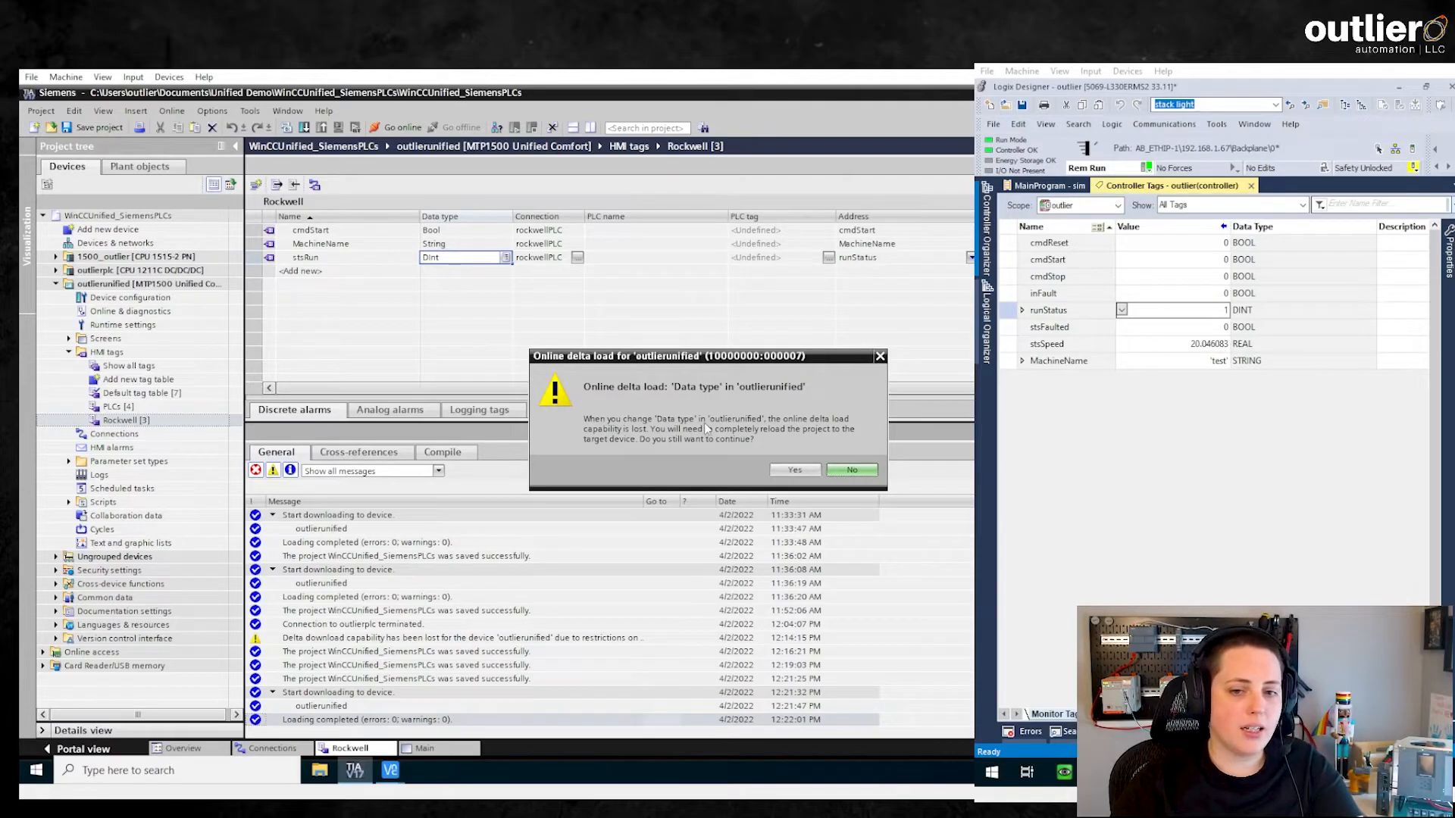
{"action": "left_click", "coordinate": [795, 476]}
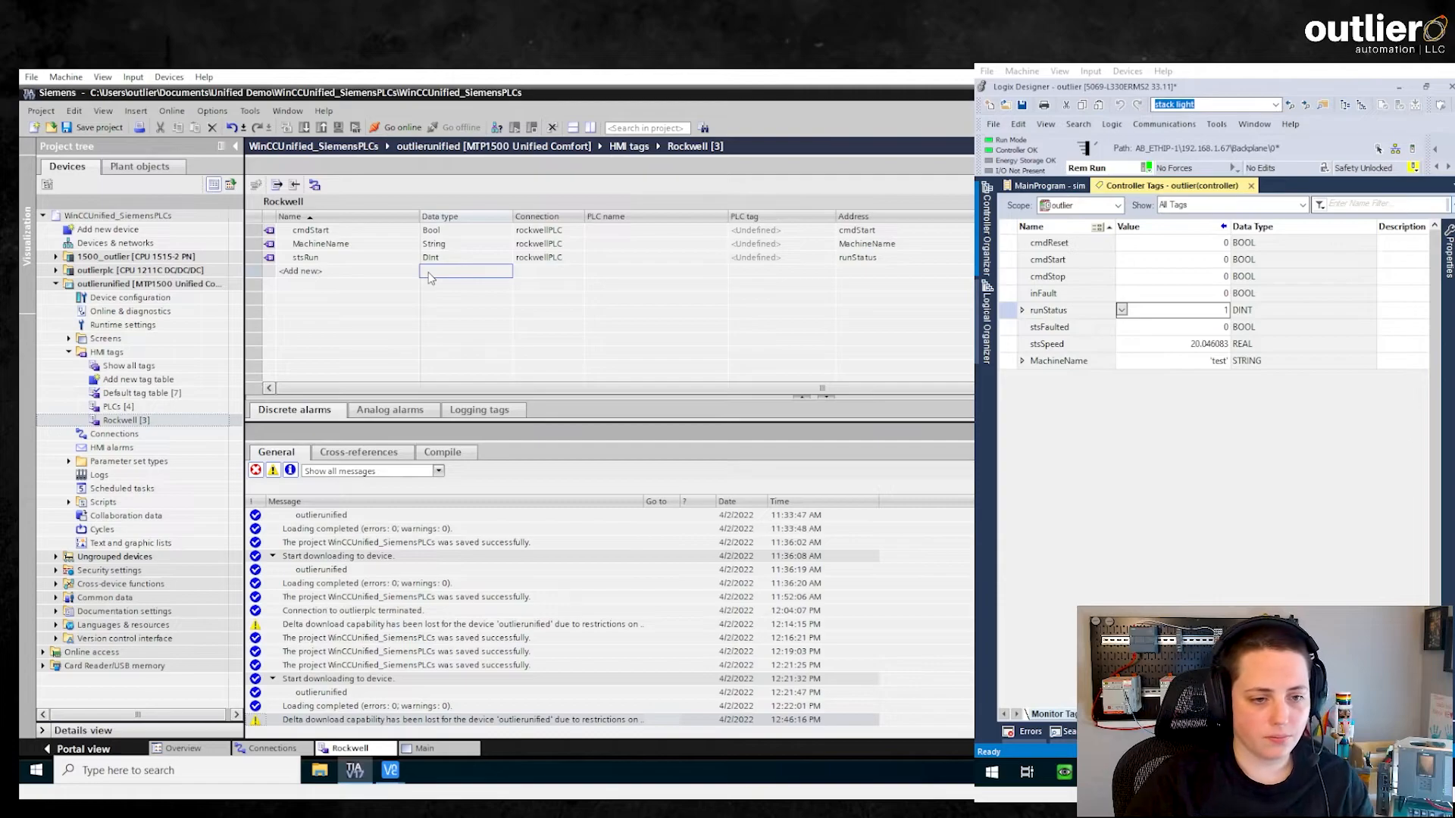
Load the outlierunified configuration onto the HMI panel as a full download.
{"action": "left_click", "coordinate": [136, 285]}
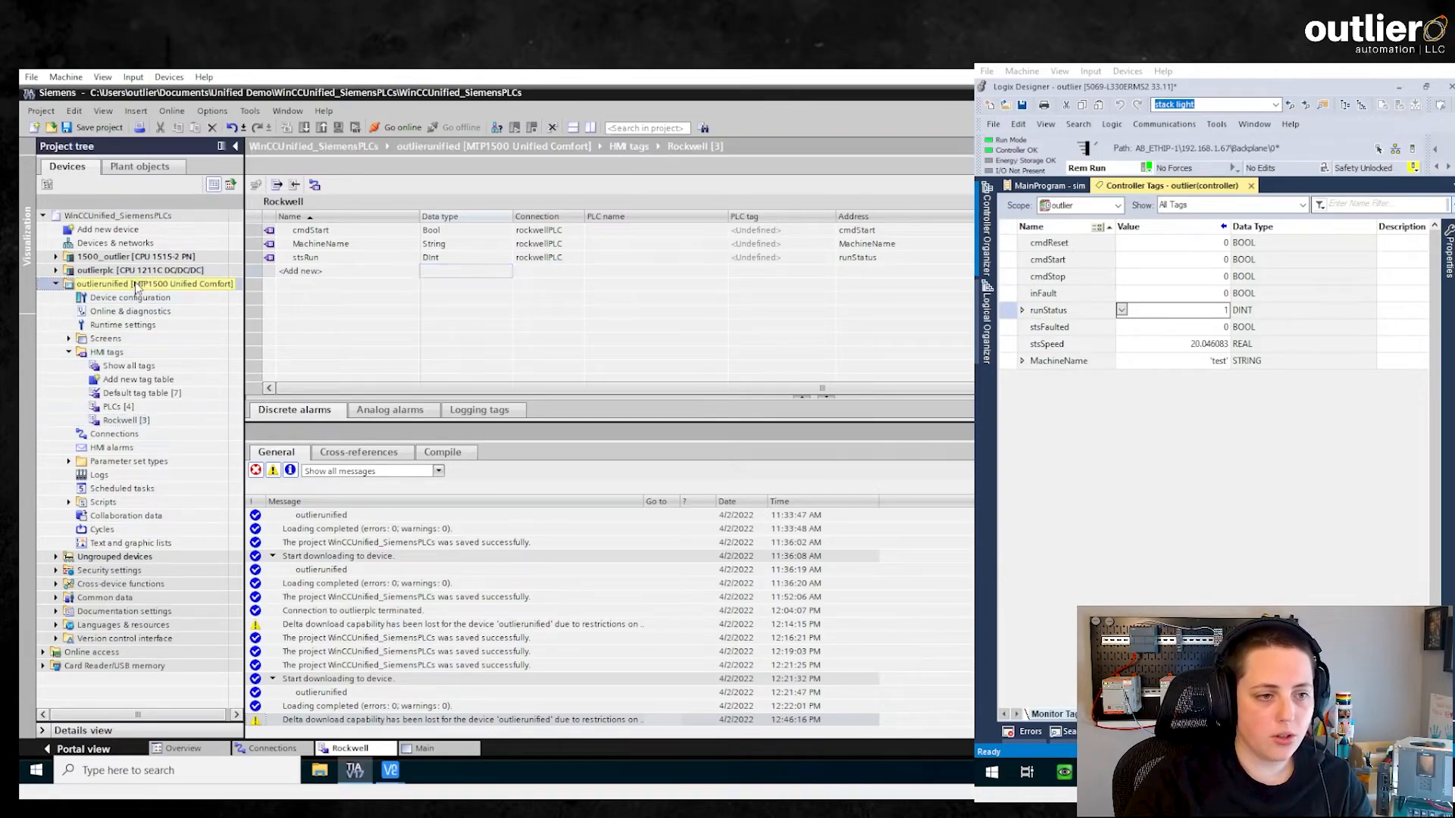
{"action": "left_click", "coordinate": [304, 127]}
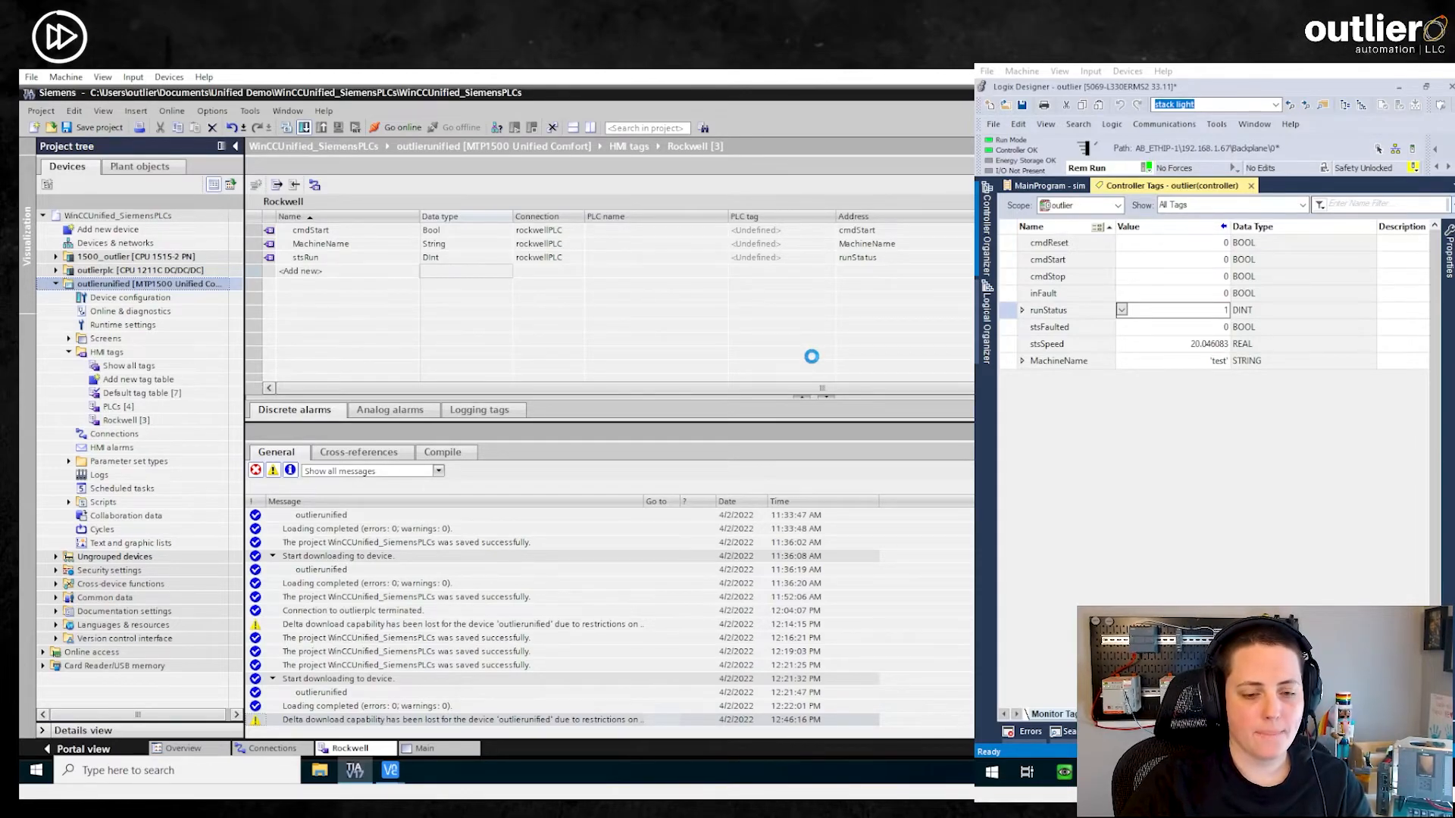
{"action": "left_click_drag", "start_coordinate": [815, 260], "coordinate": [567, 227]}
{"action": "left_click", "coordinate": [714, 317]}
{"action": "left_click", "coordinate": [669, 342]}
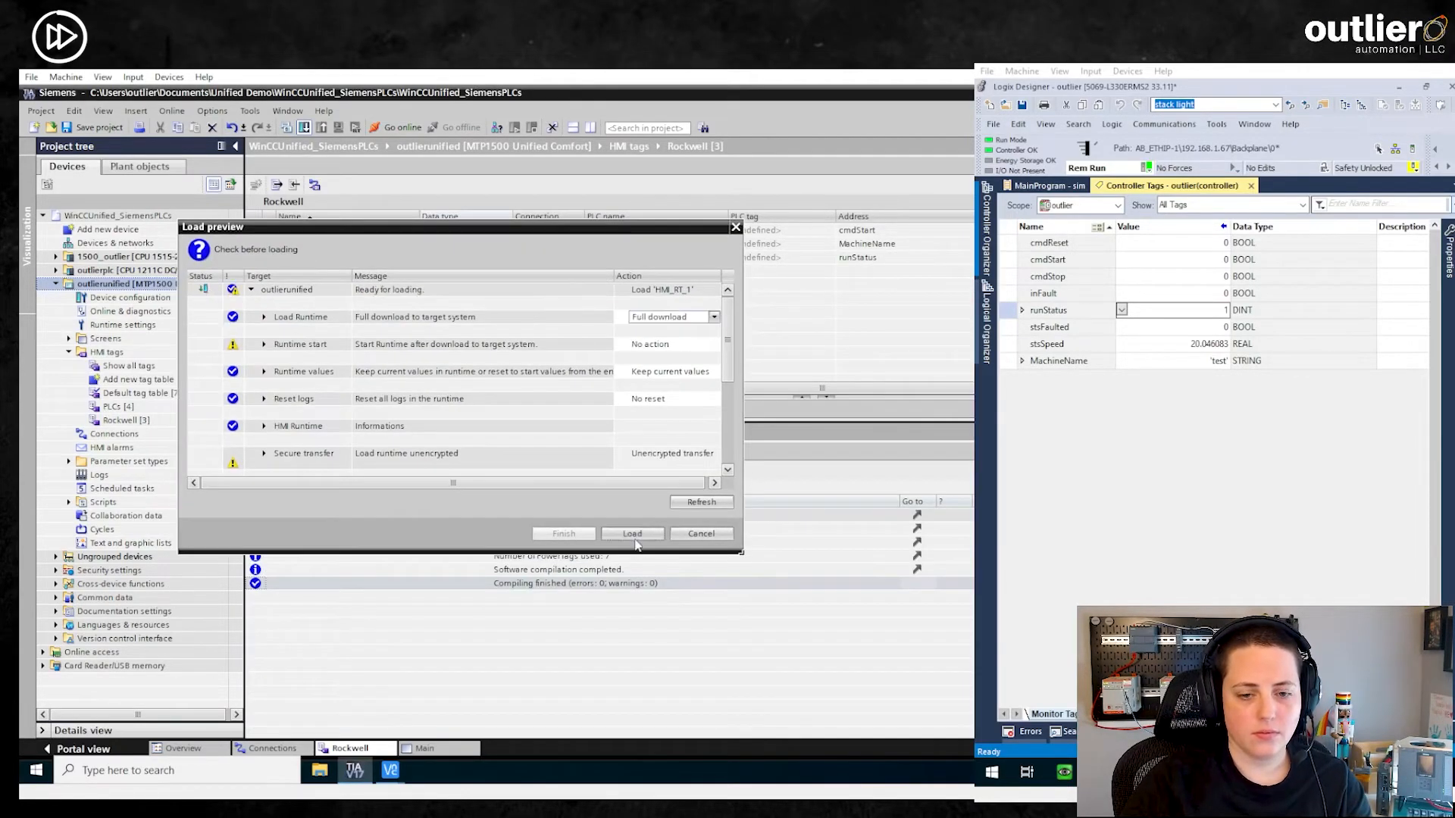
{"action": "left_click", "coordinate": [633, 534]}
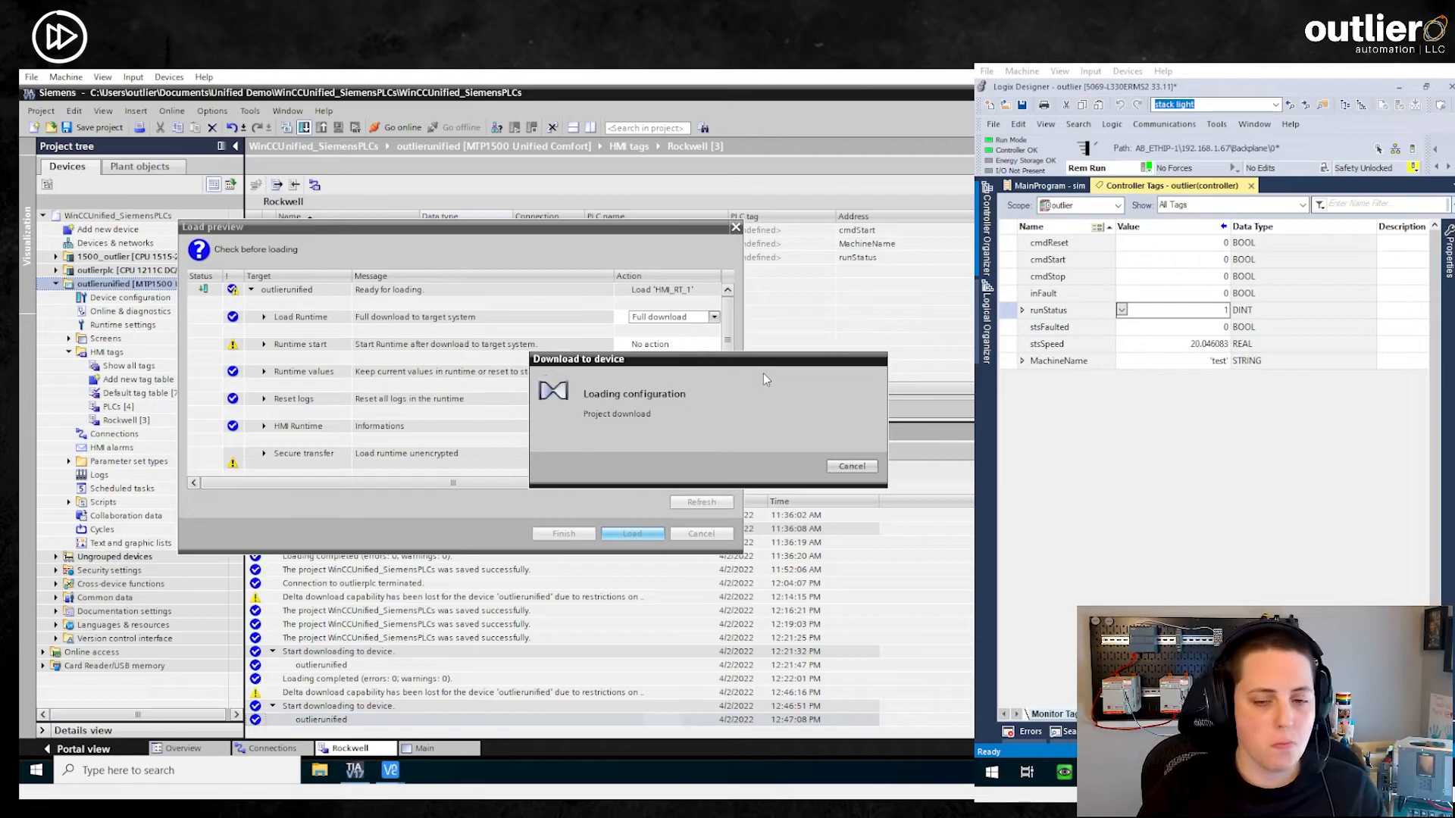
Switch to VNC Viewer and test writing to the panel's Status field by entering 2 and then 0.
{"action": "left_click", "coordinate": [391, 770]}
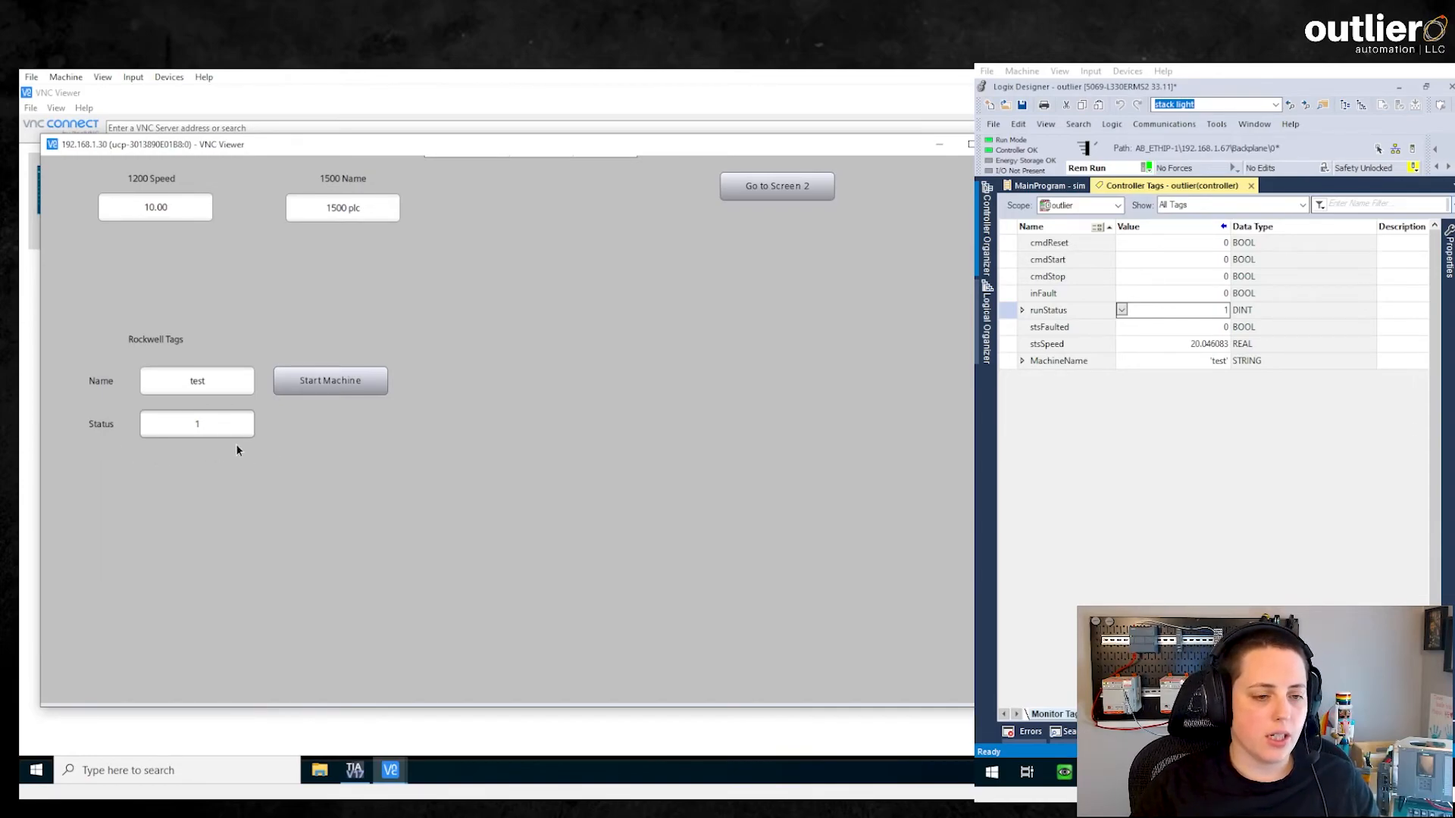
{"action": "left_click", "coordinate": [210, 418]}
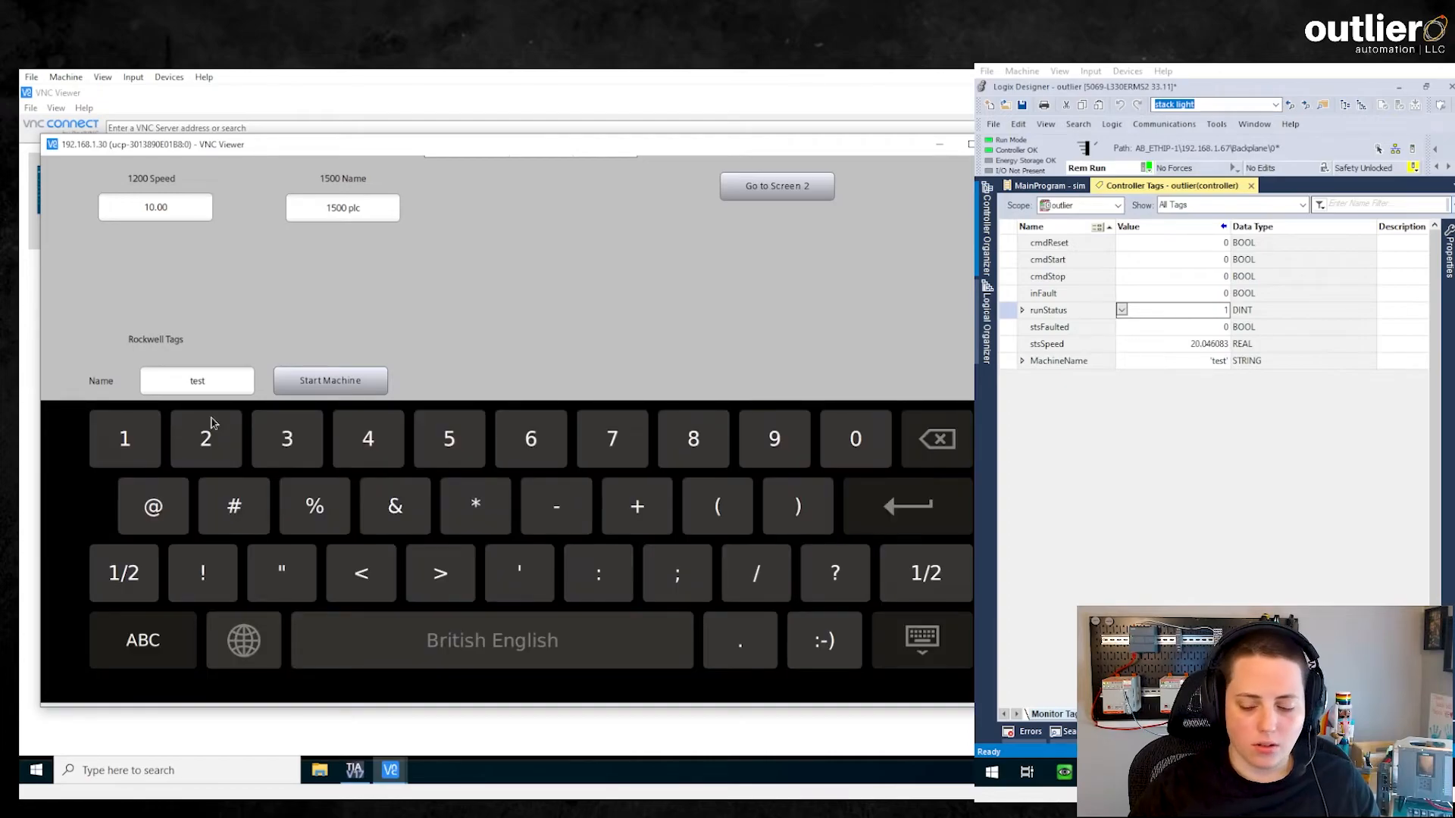
{"action": "type", "text": "2"}
{"action": "key", "text": "Return"}
{"action": "left_click", "coordinate": [212, 422]}
{"action": "type", "text": "0"}
{"action": "key", "text": "Return"}
Trigger the Start Machine button on the running panel and set the Name field to one.
{"action": "left_click", "coordinate": [352, 377]}
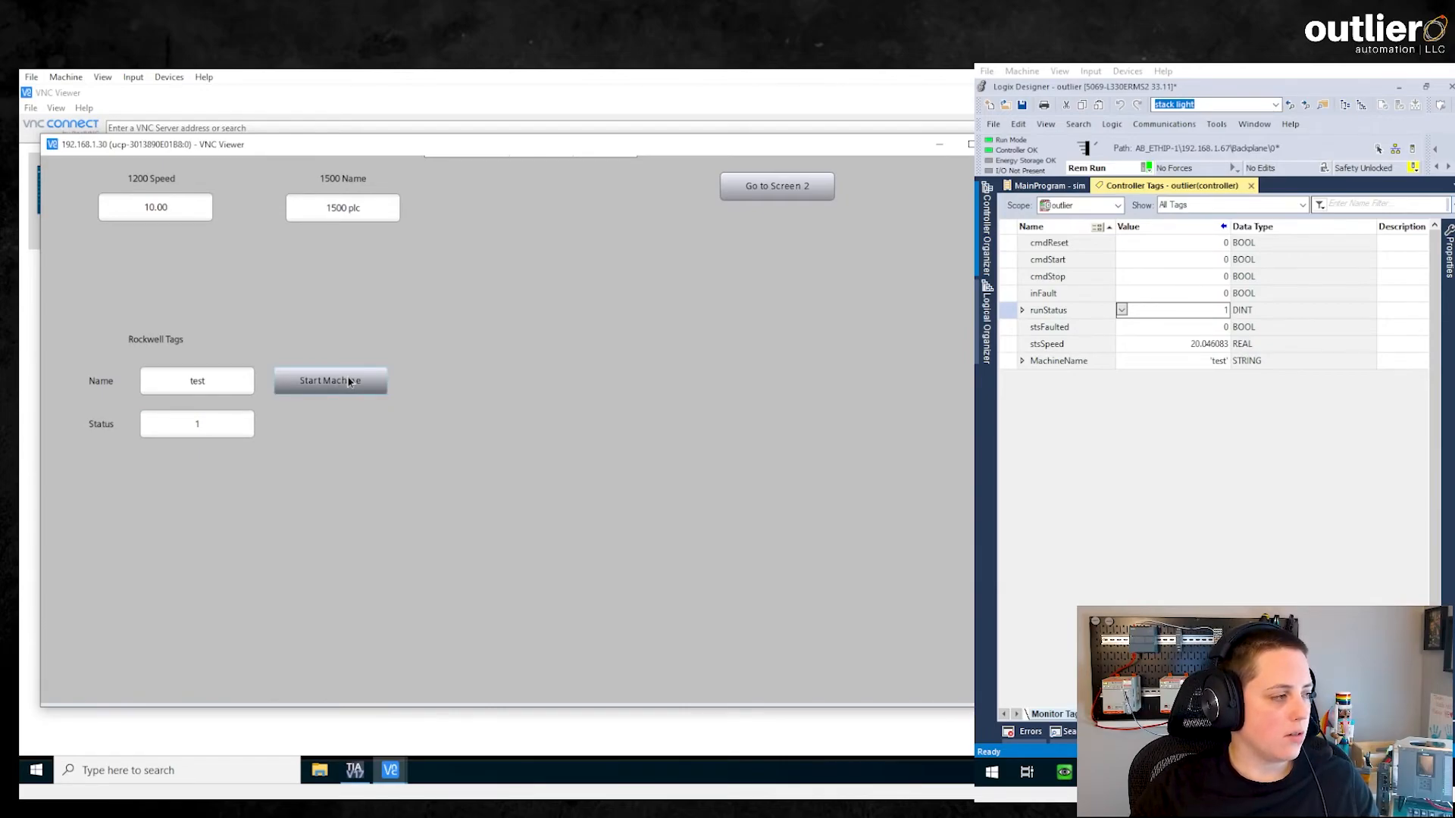
{"action": "left_click", "coordinate": [350, 382]}
{"action": "left_click", "coordinate": [195, 386]}
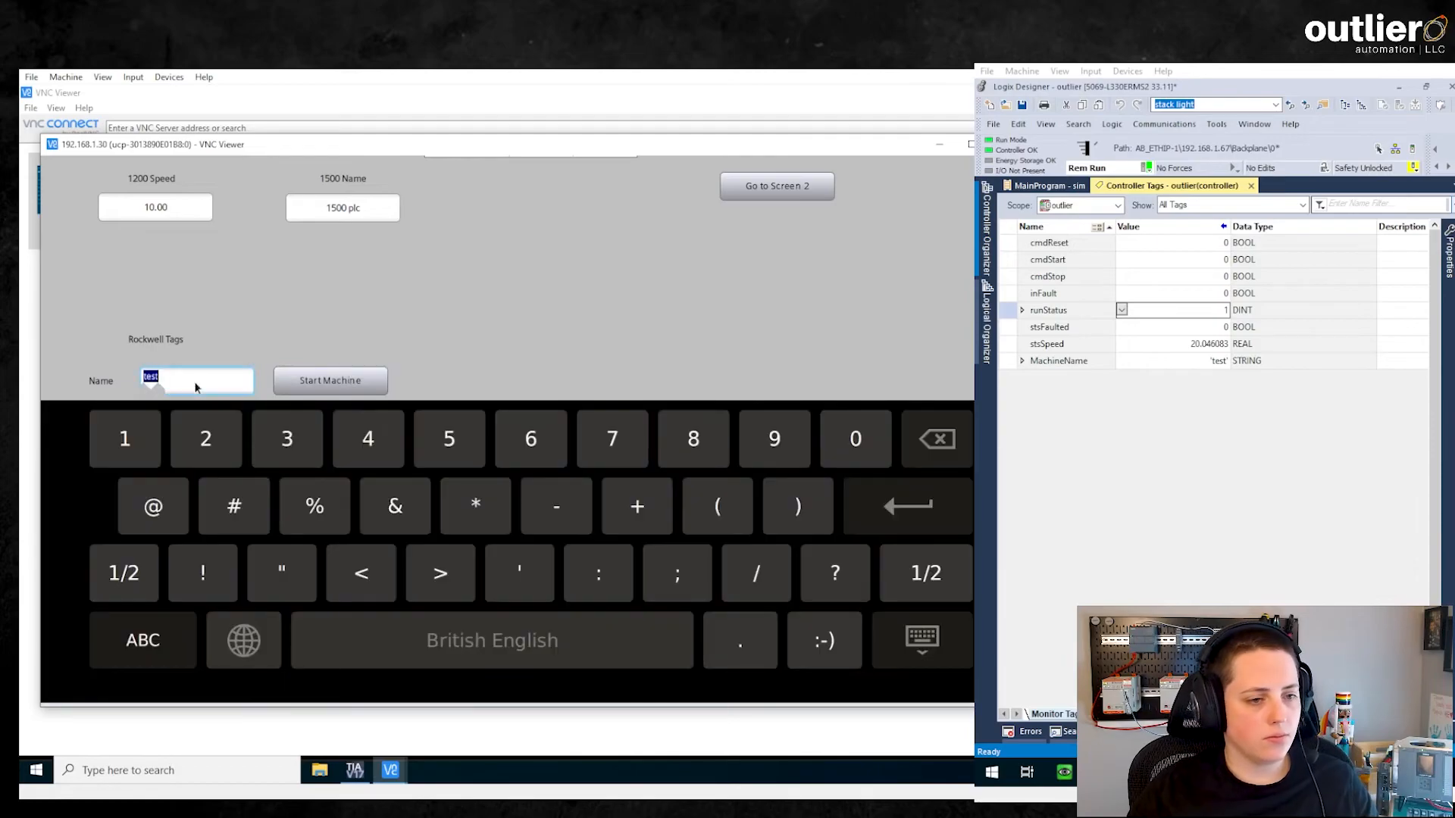
{"action": "key", "text": "Return"}
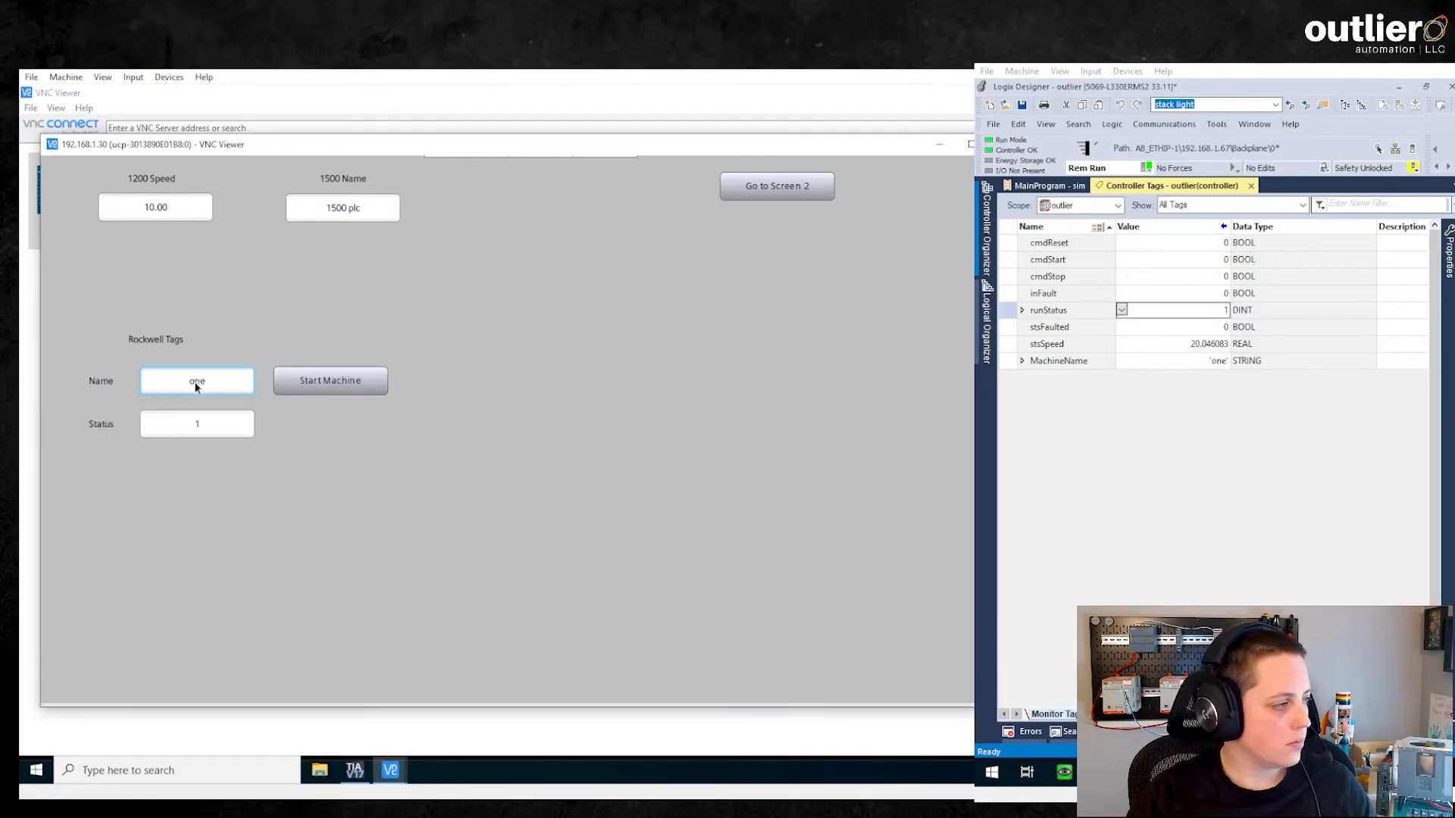